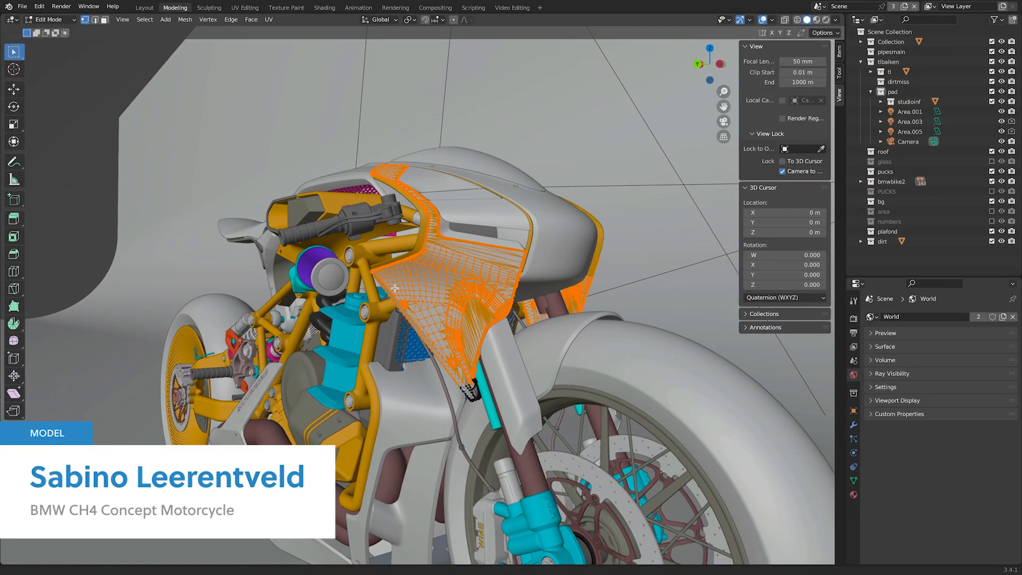
shift+middle_drag(395, 288, 395, 292)
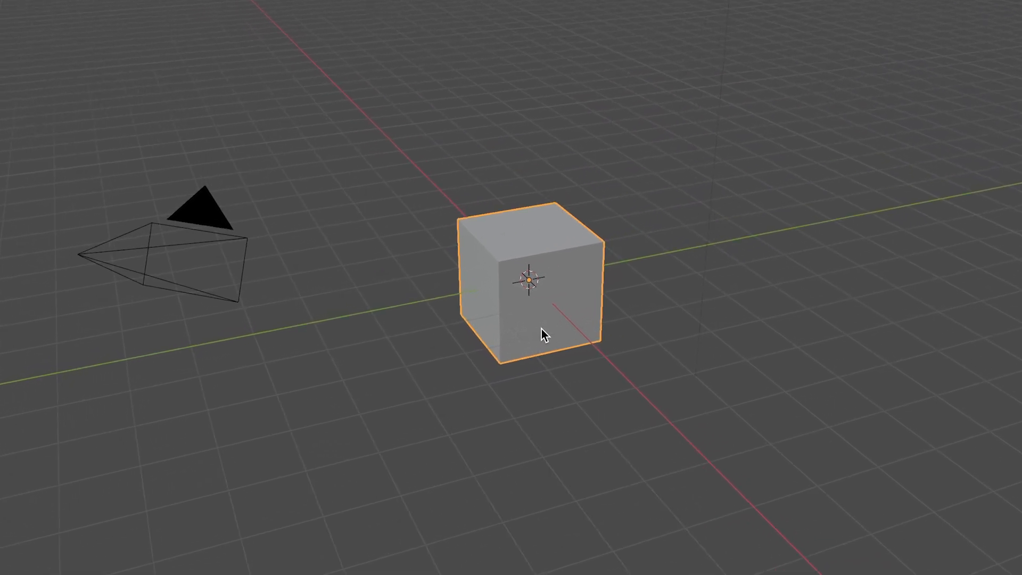
- Delete the default cube and add a mesh plane at the world origin
key(x)
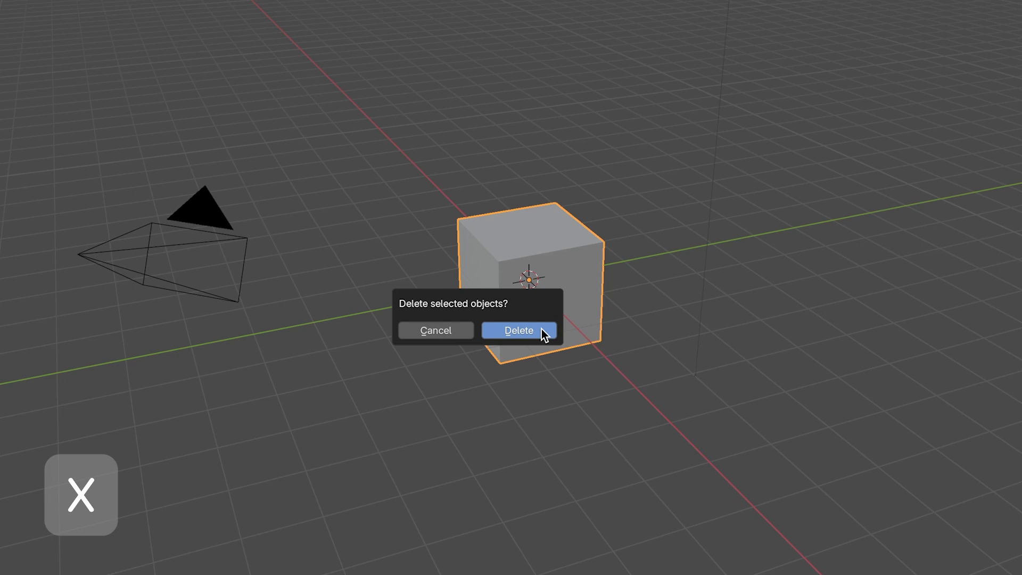
click(540, 332)
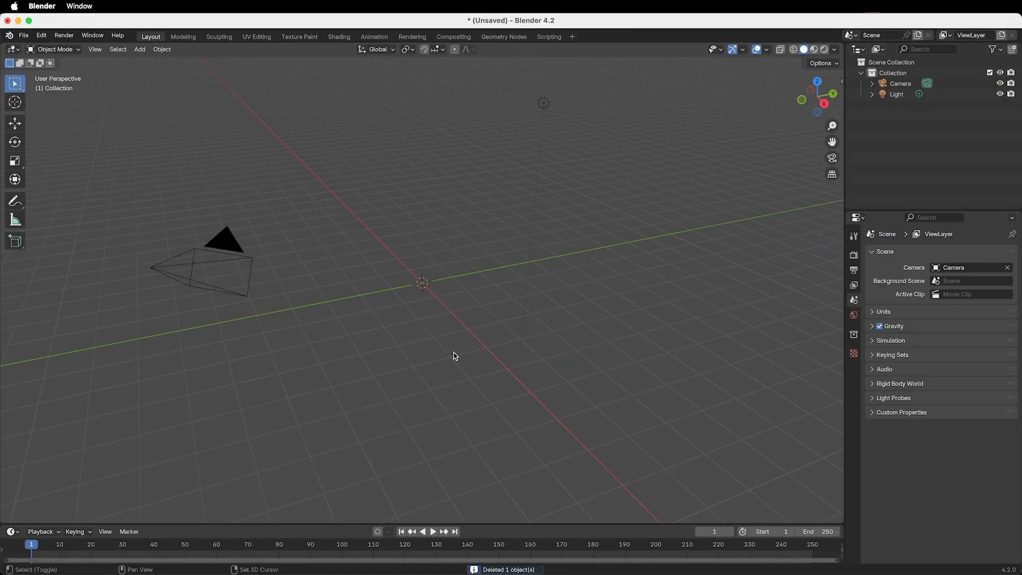
key(shift+a)
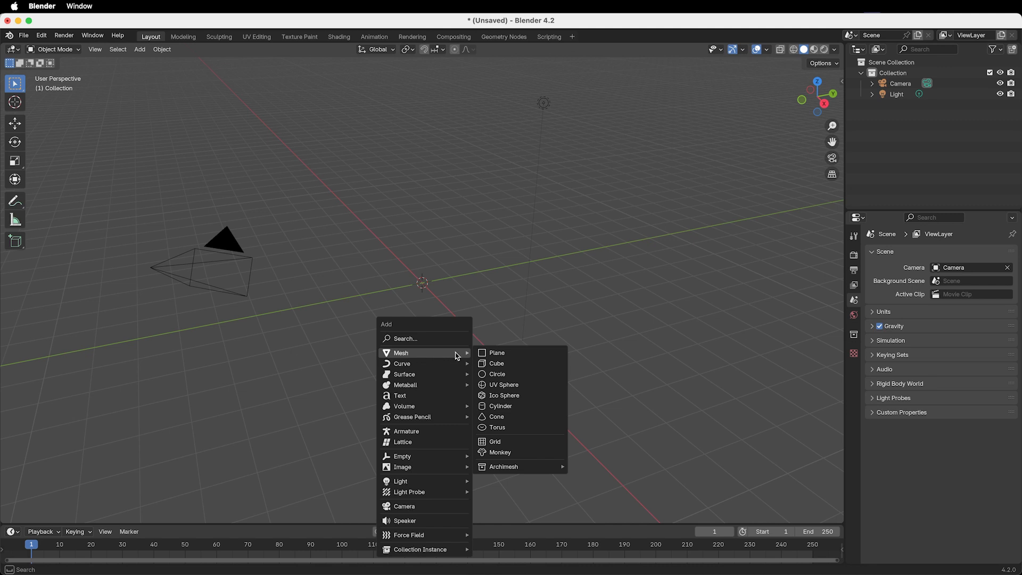
click(490, 355)
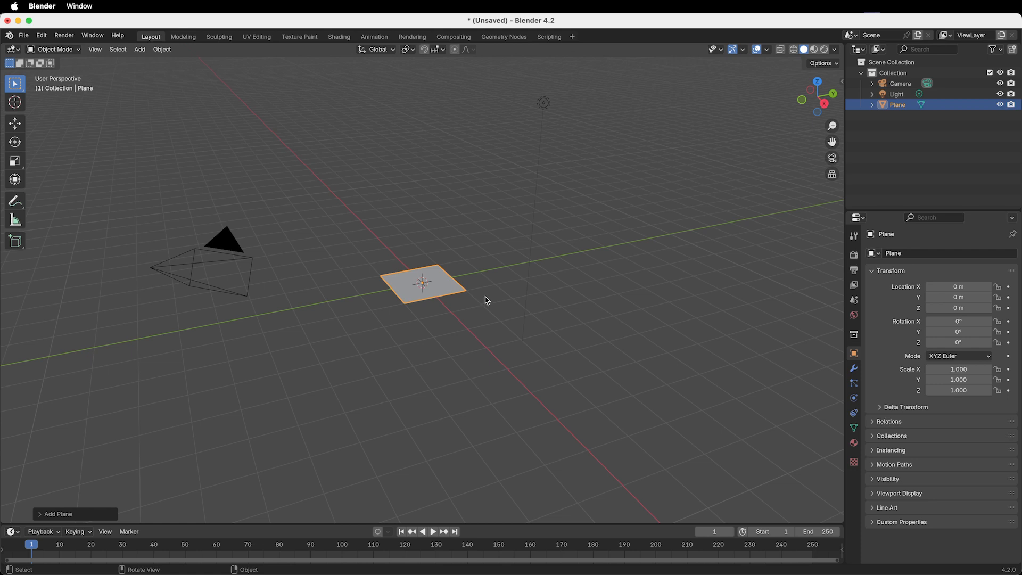
- Examine the plane from above at several zoom levels and from an oblique angle, ending in the top orthographic view
click(817, 82)
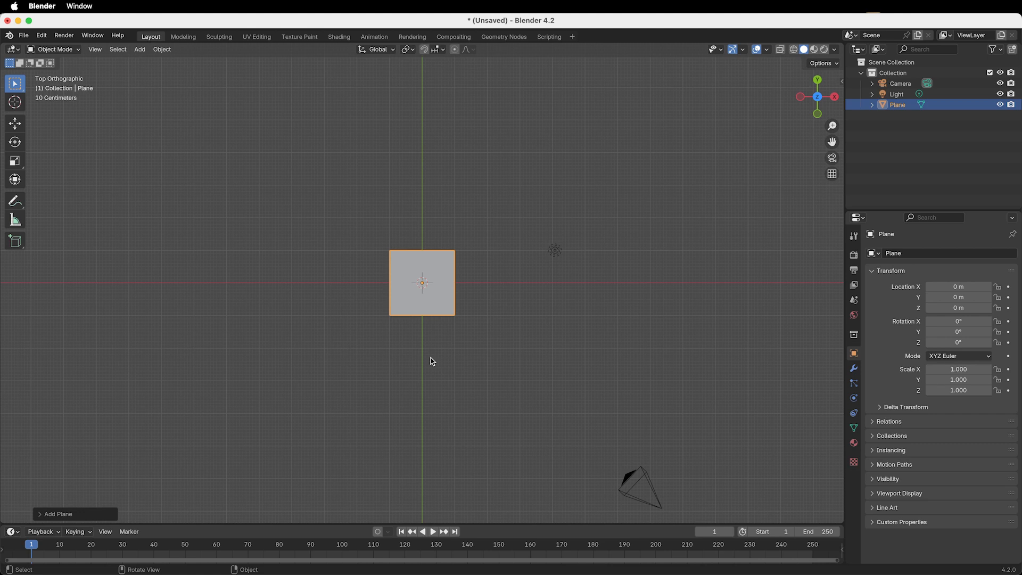
scroll(433, 361, down, 2)
scroll(433, 361, up, 4)
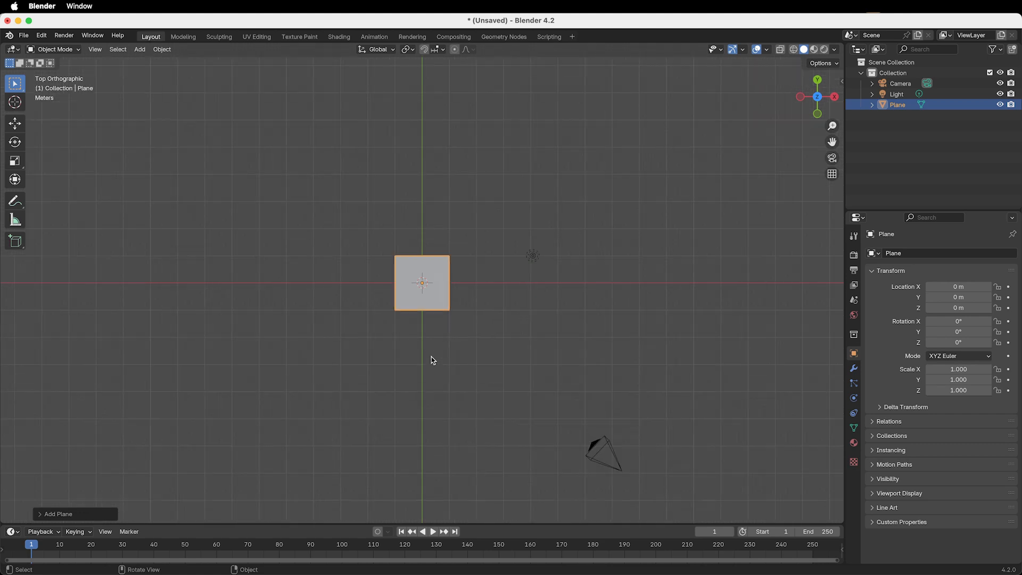
scroll(433, 361, up, 4)
scroll(433, 361, down, 3)
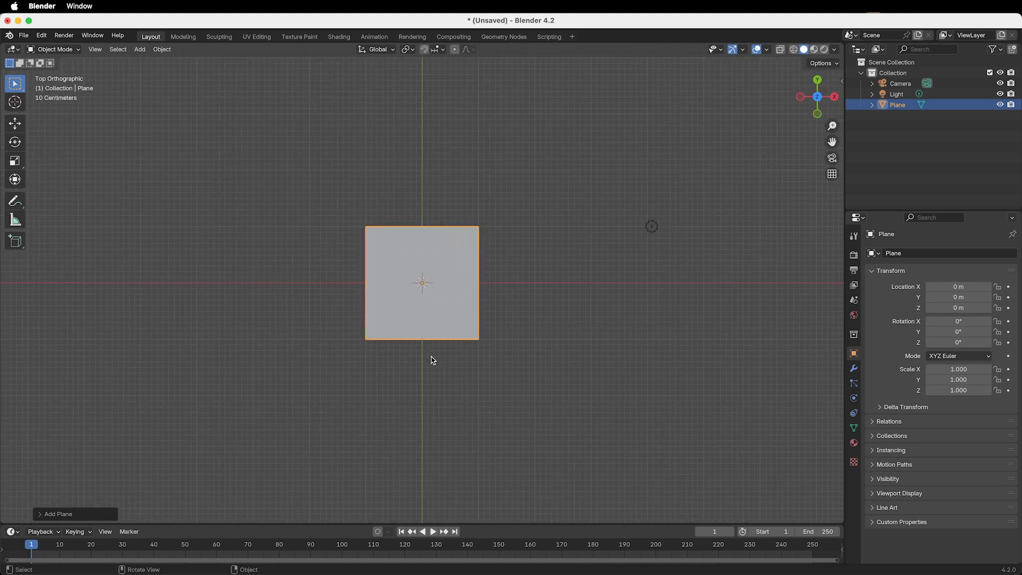
key(shift)
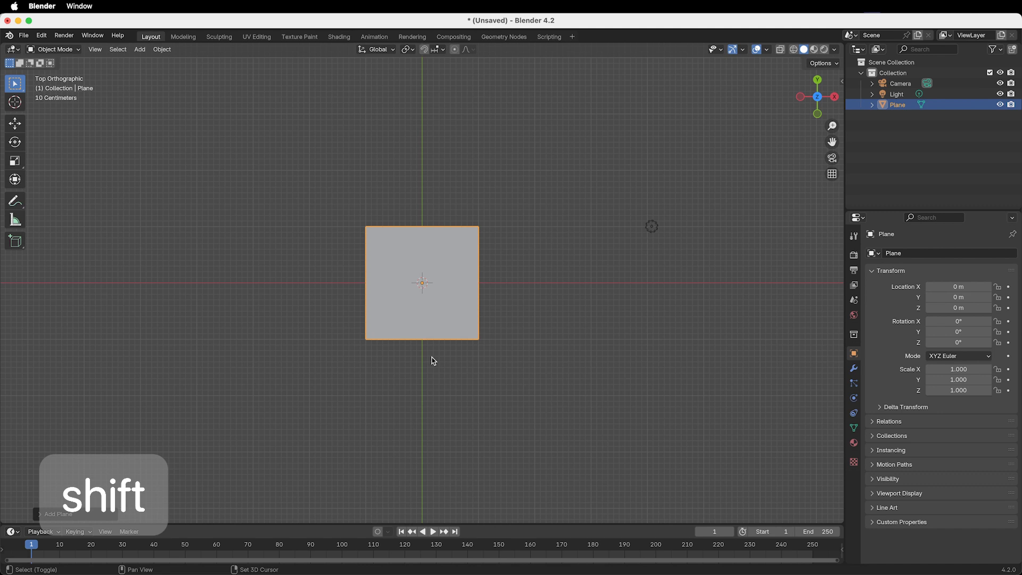
shift+middle_drag(432, 357, 465, 315)
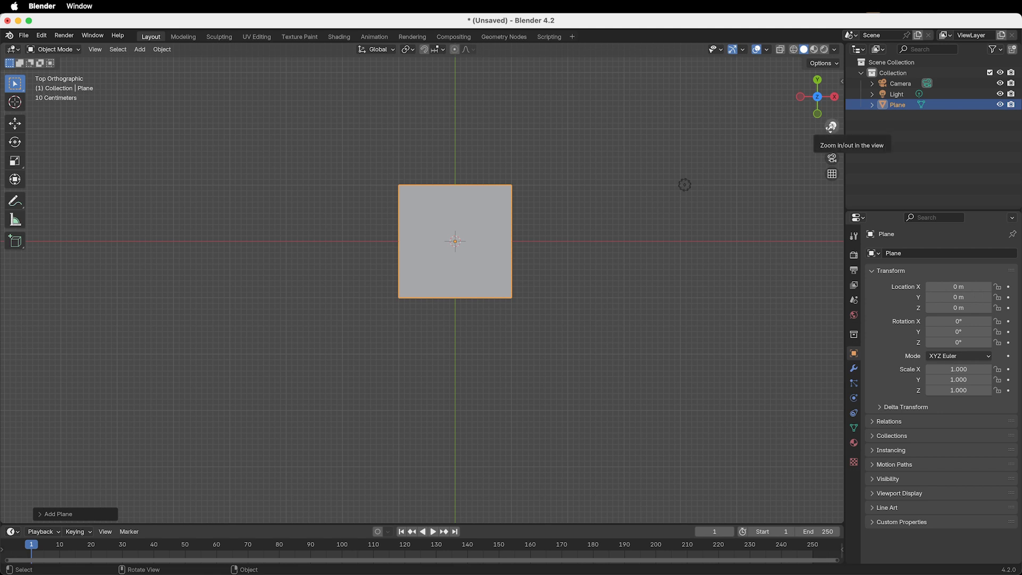
drag(832, 126, 733, 167)
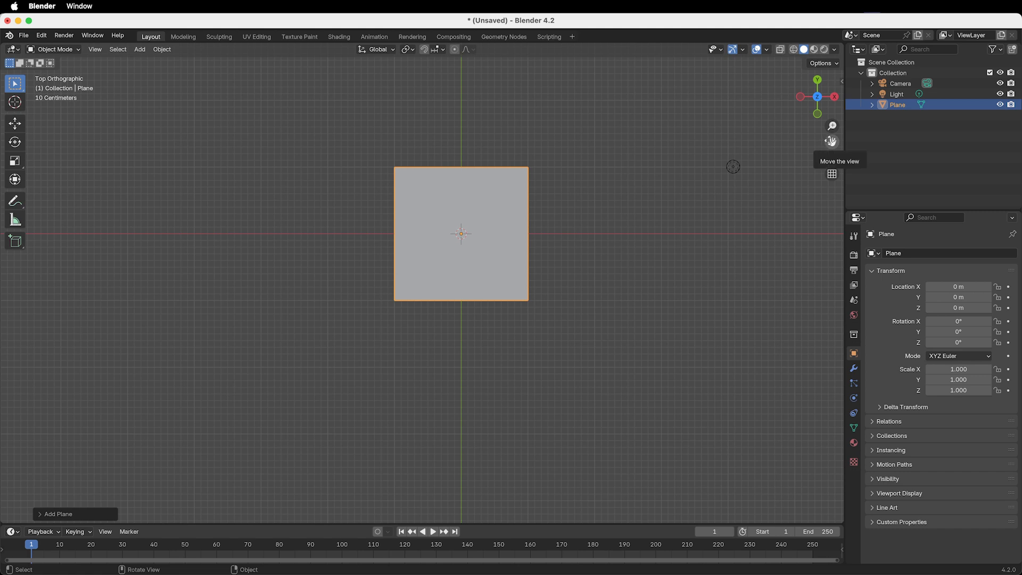
drag(832, 141, 832, 141)
drag(733, 167, 730, 213)
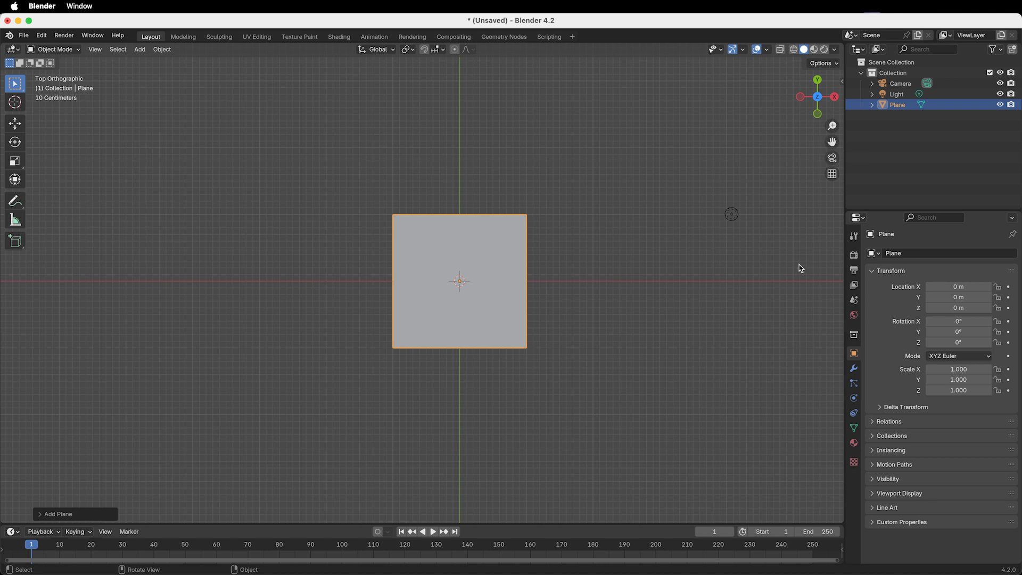
middle_drag(659, 318, 627, 246)
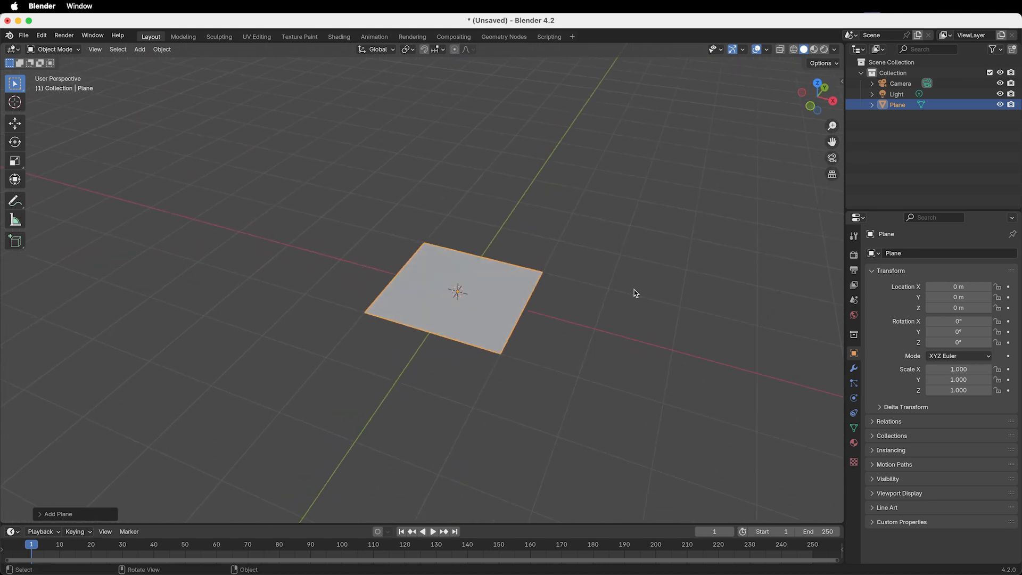
click(816, 85)
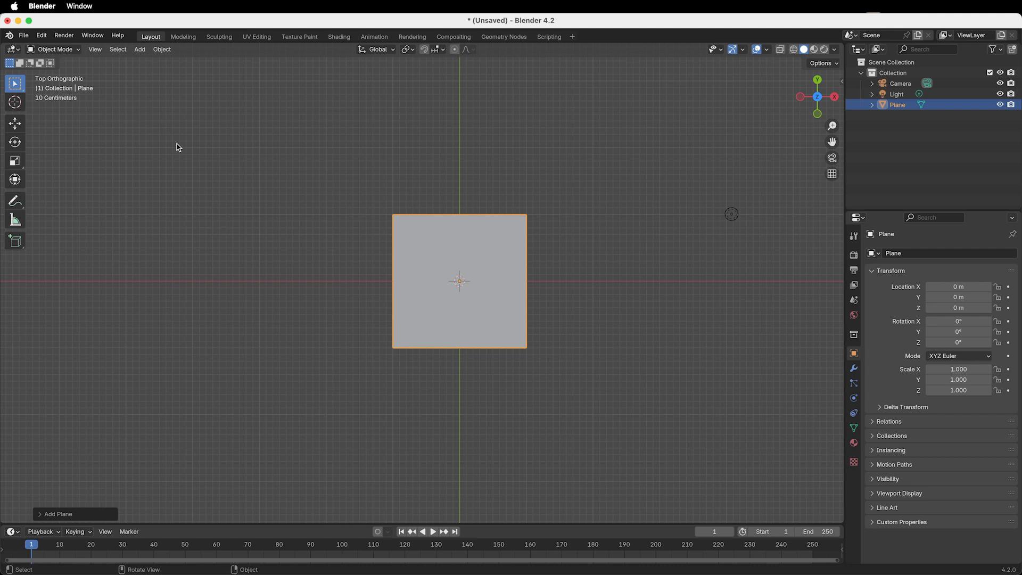
key(g)
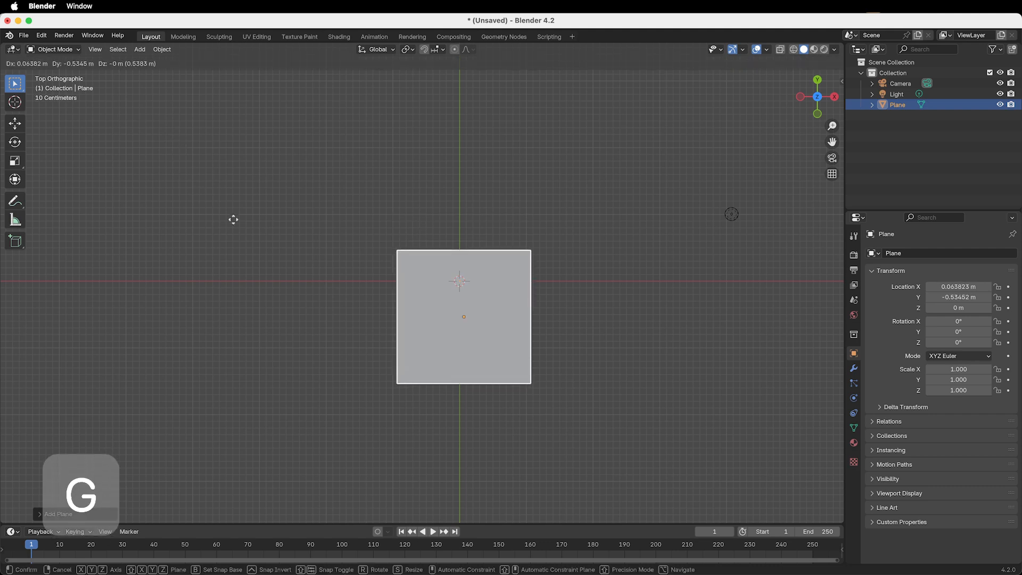
key(s)
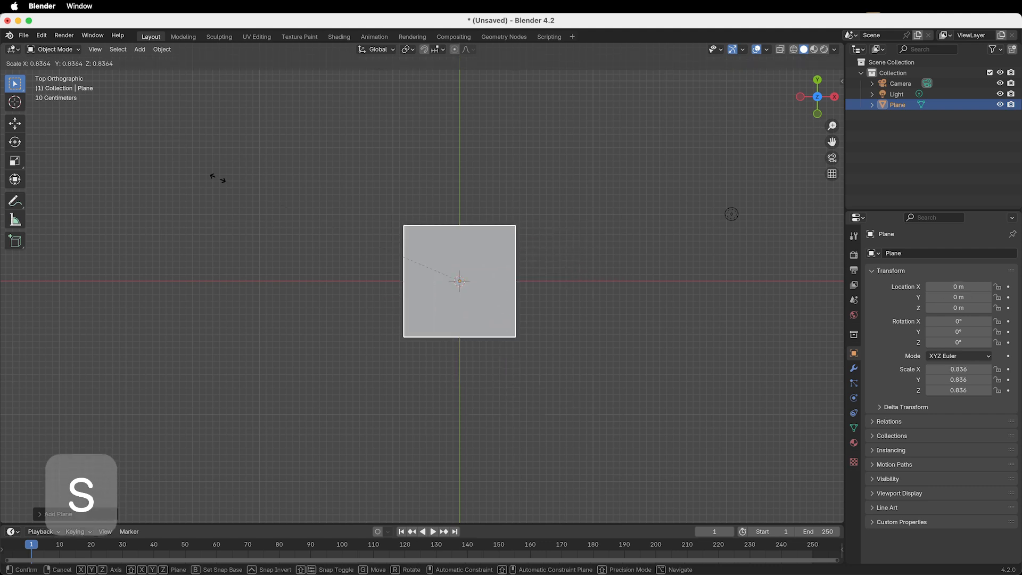
key(r)
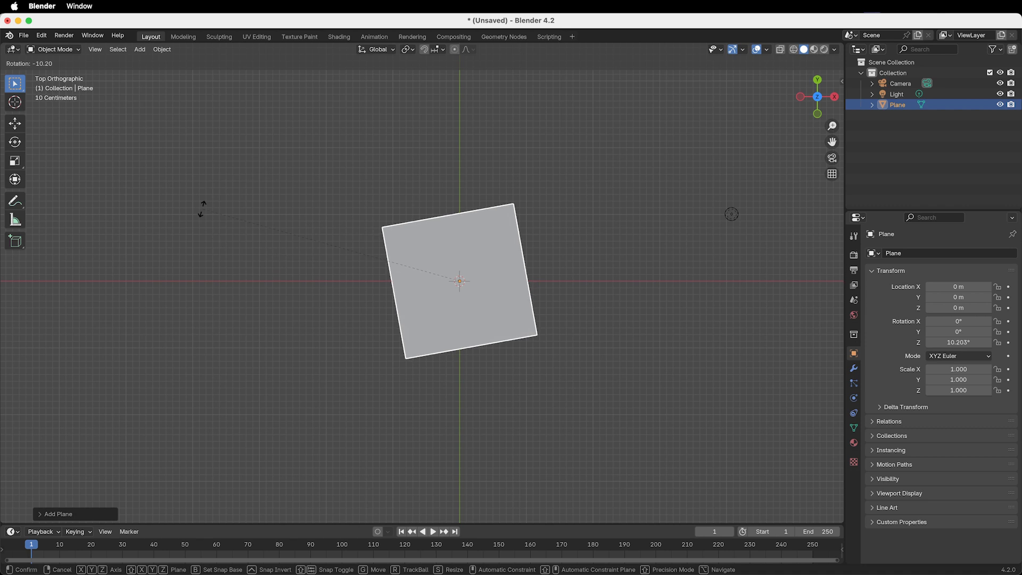
key(Escape)
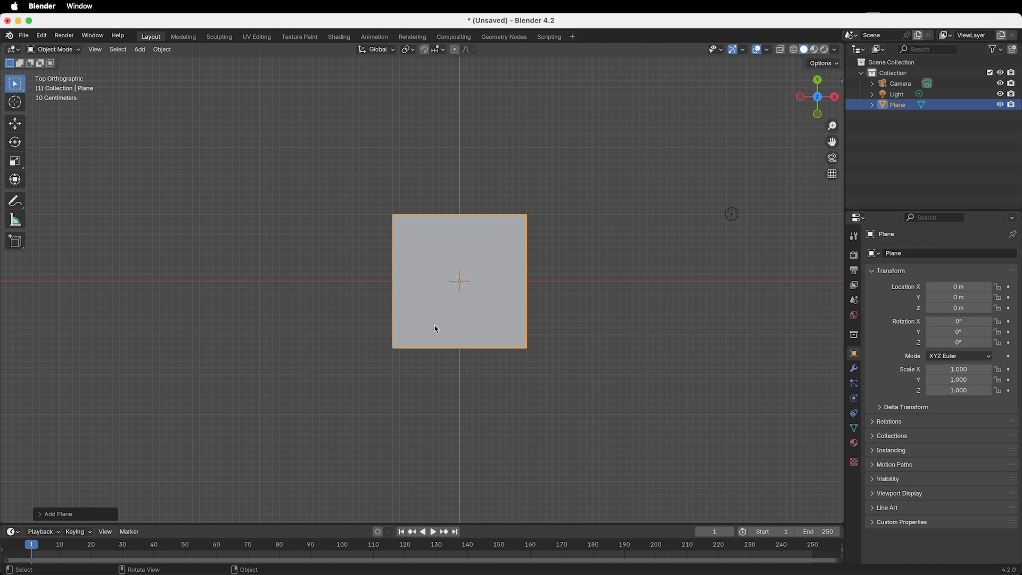
- Put the plane in Edit Mode with nothing selected and vertex selection active
key(Tab)
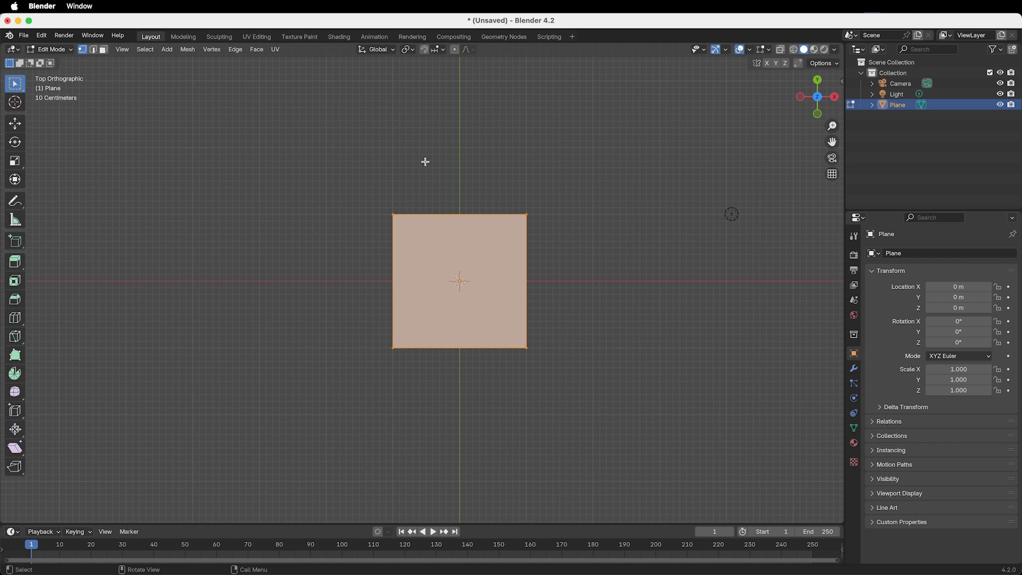
click(578, 301)
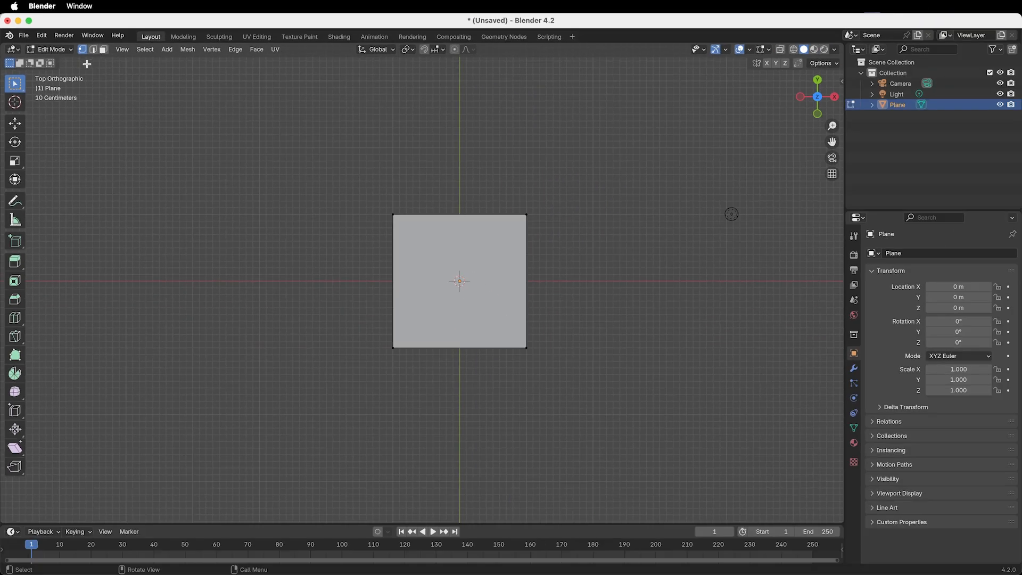
key(2)
key(3)
key(1)
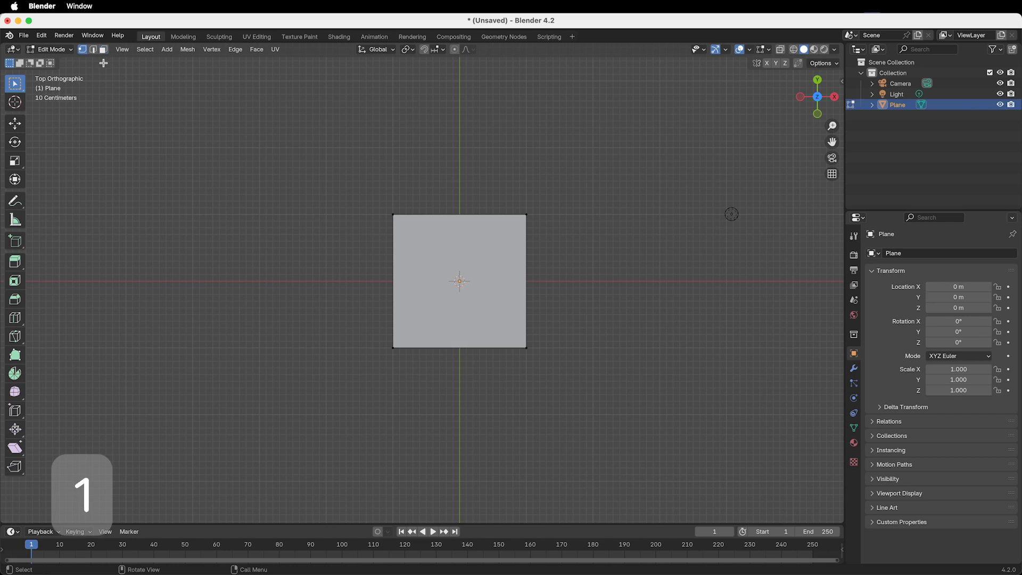
- Select the plane's two upper vertices one at a time, together, and with a box selection
click(393, 215)
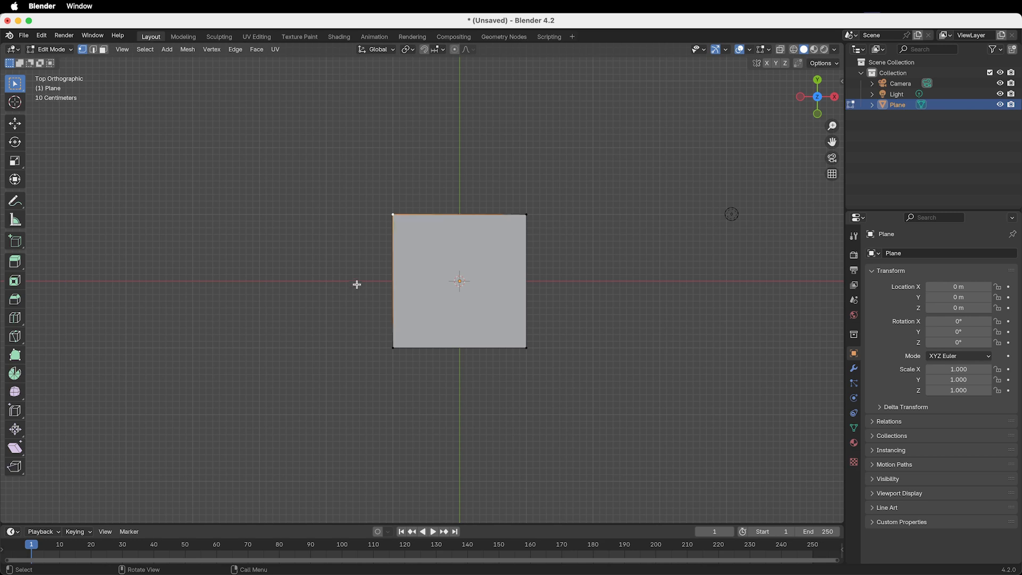
click(526, 215)
key(shift)
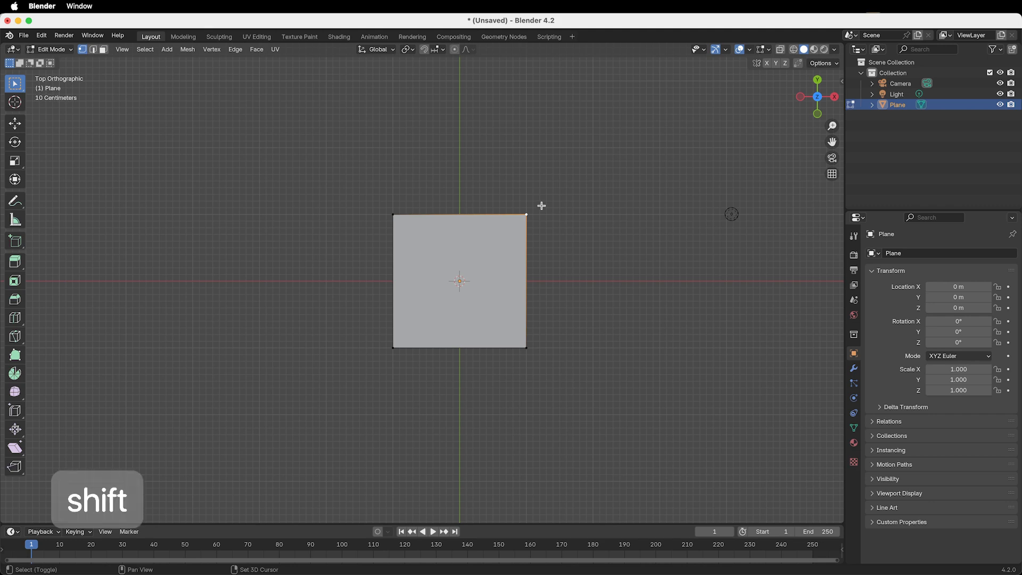
shift+click(393, 215)
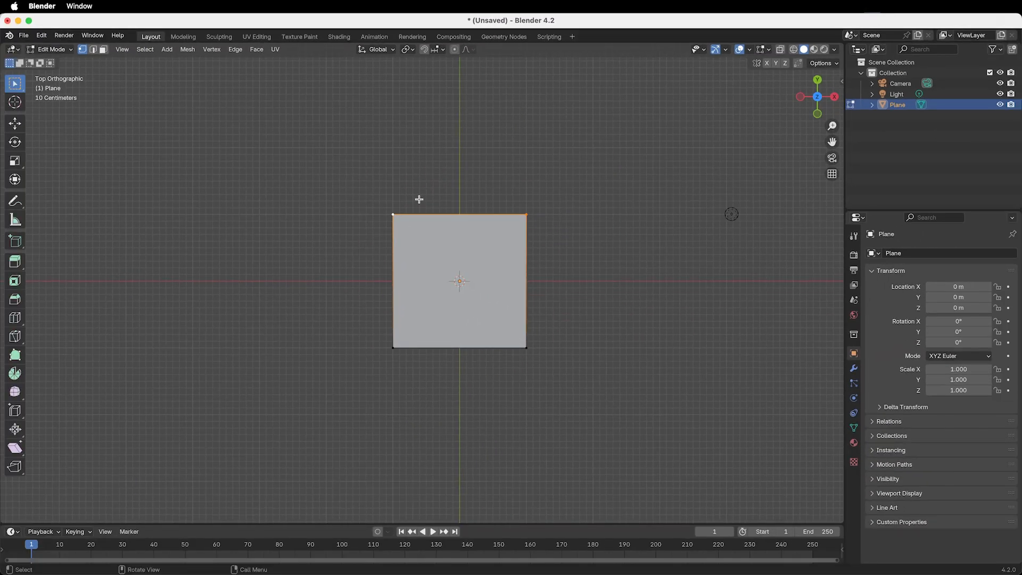
click(344, 199)
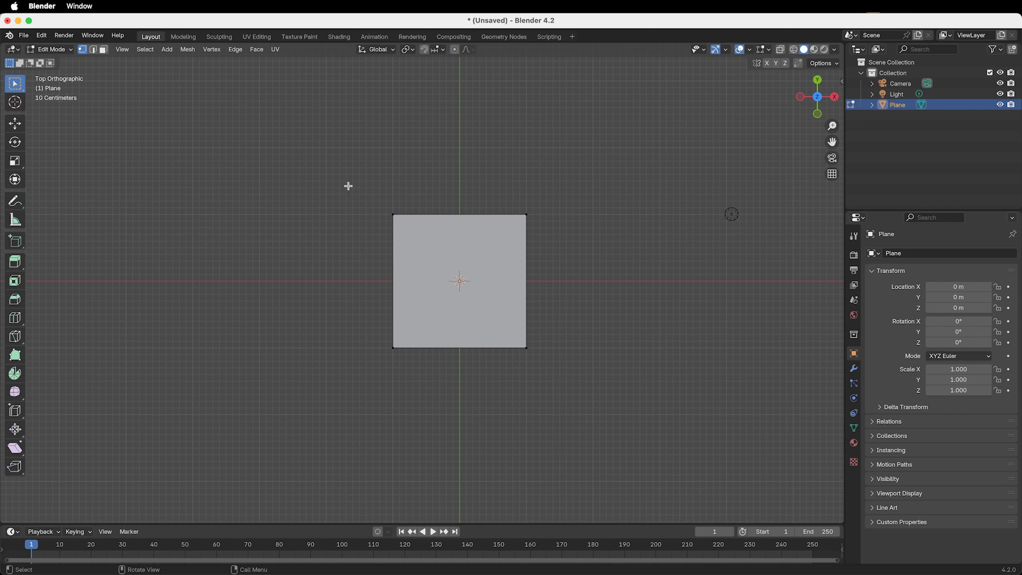
drag(348, 185, 563, 233)
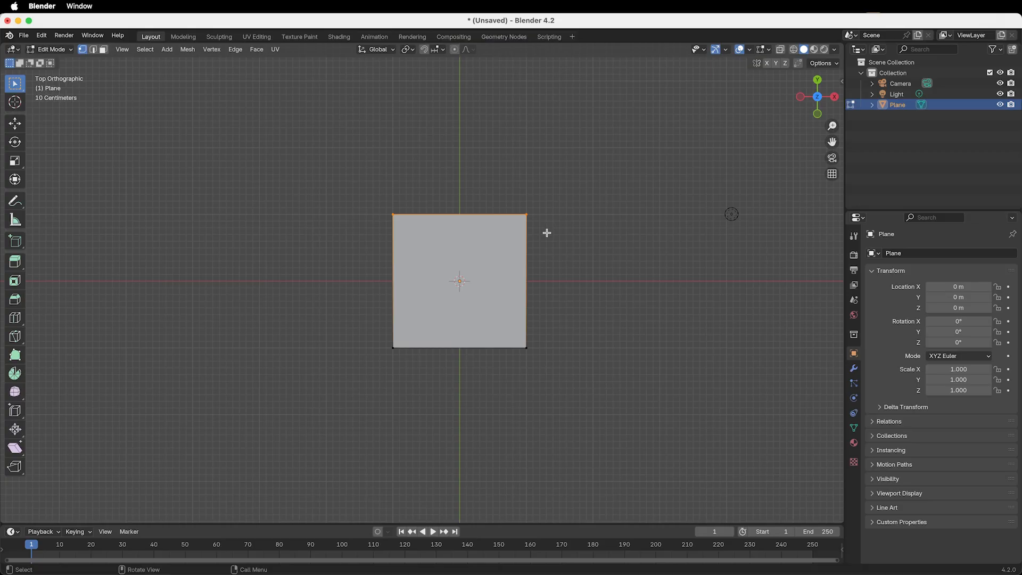
- Delete only the upper-left vertex of the plane in vertex selection mode
key(1)
click(345, 200)
click(394, 214)
key(x)
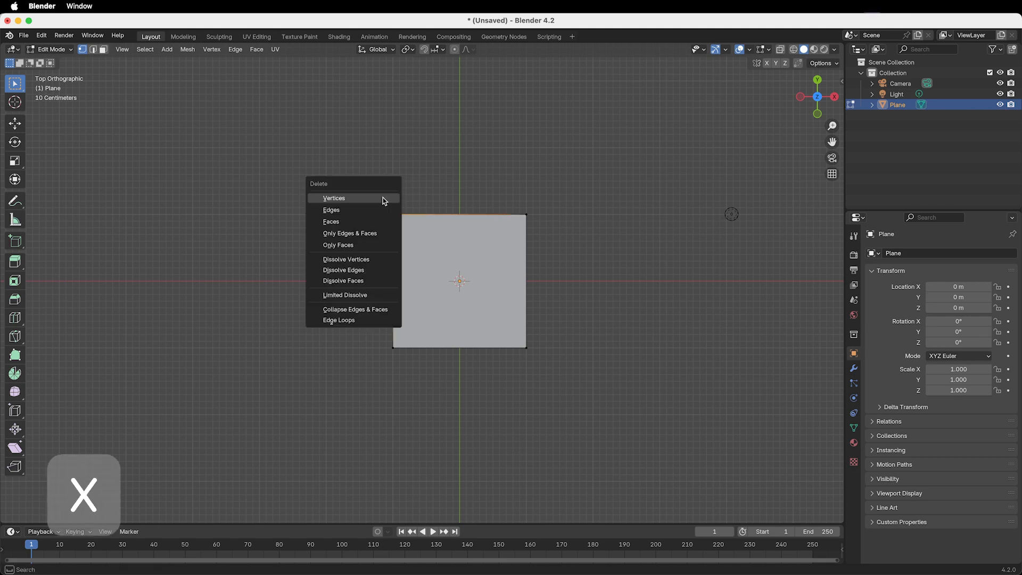
click(344, 200)
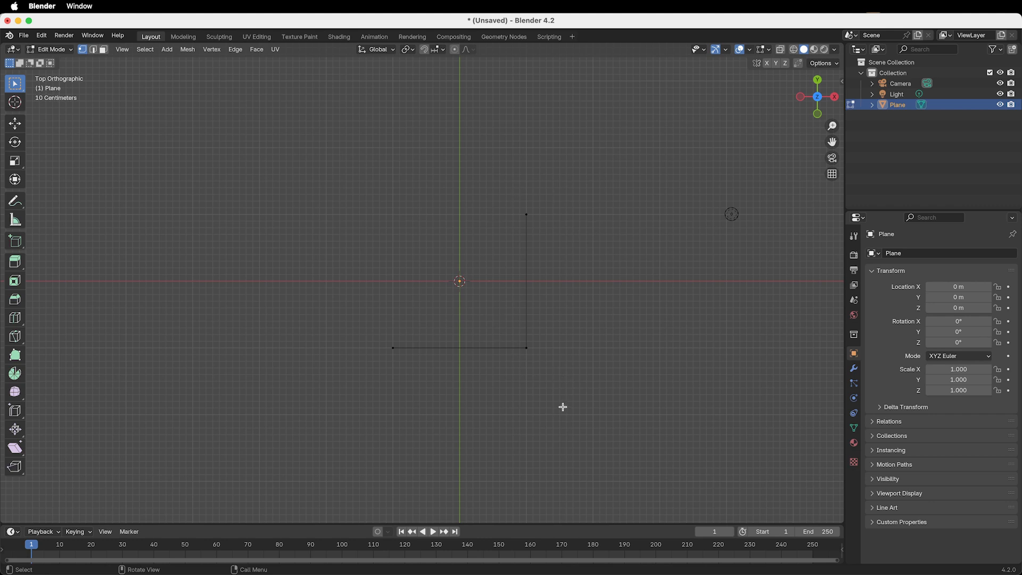
- Box-select the two vertices on the plane's right side and delete them
drag(500, 192, 552, 366)
key(x)
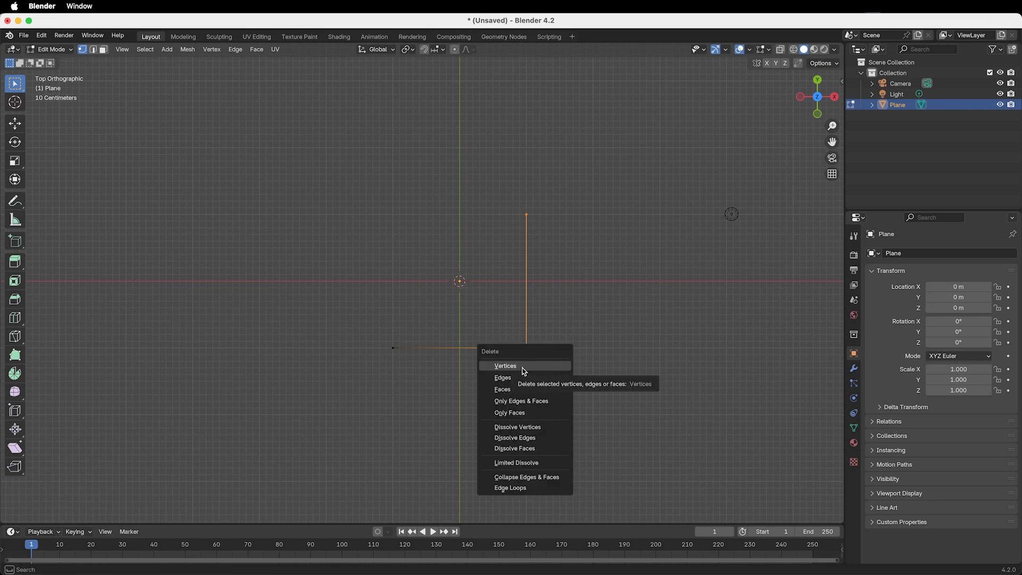
click(522, 367)
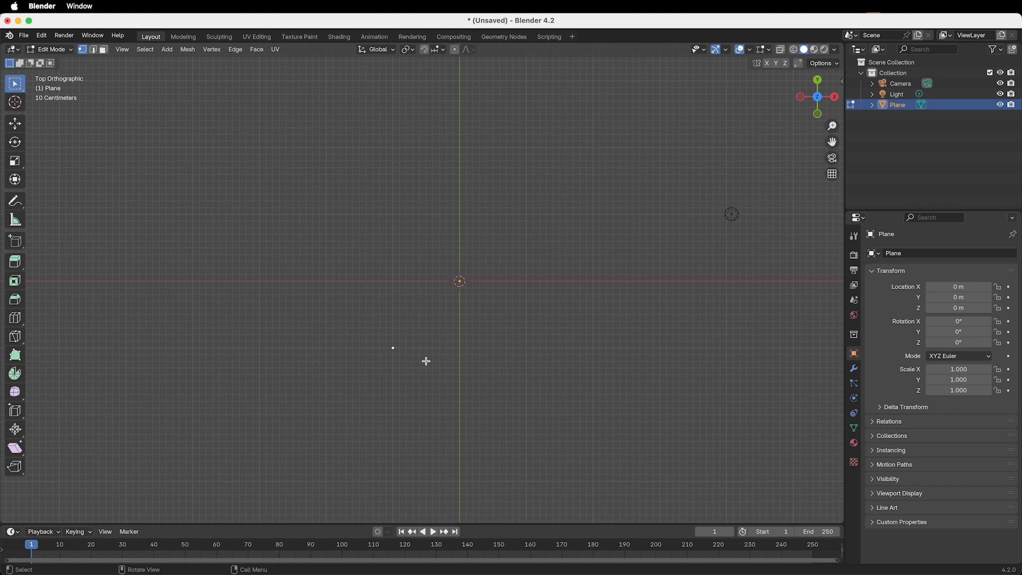
- Extrude the remaining vertex freehand into a zigzag chain of four edges and move its end vertex to the upper right
key(e)
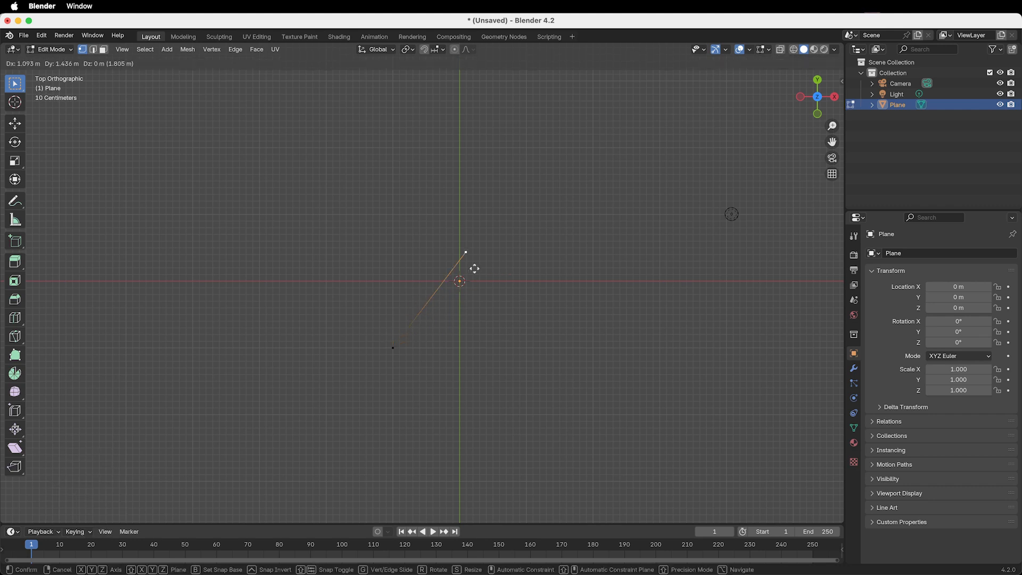
click(545, 302)
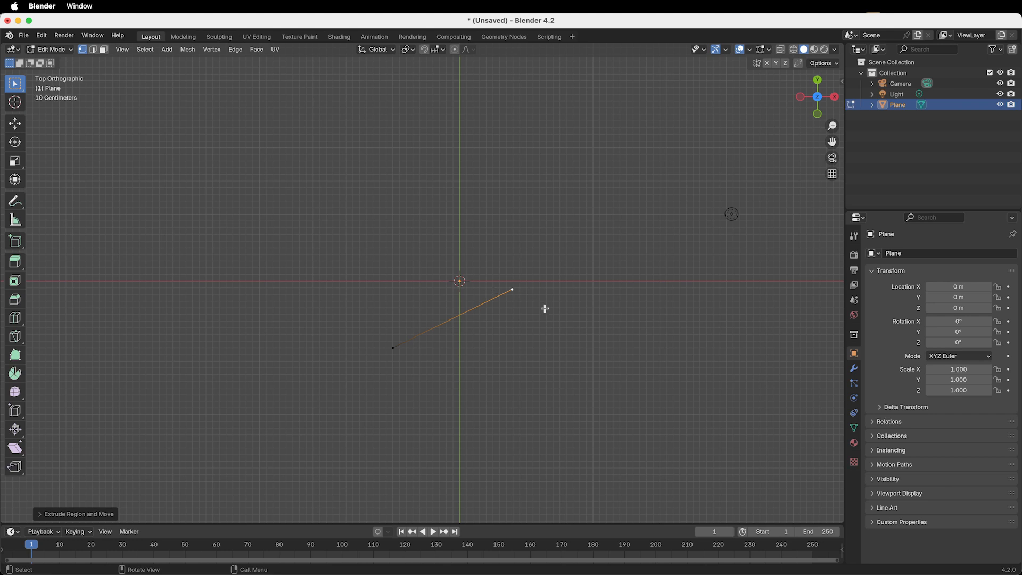
key(e)
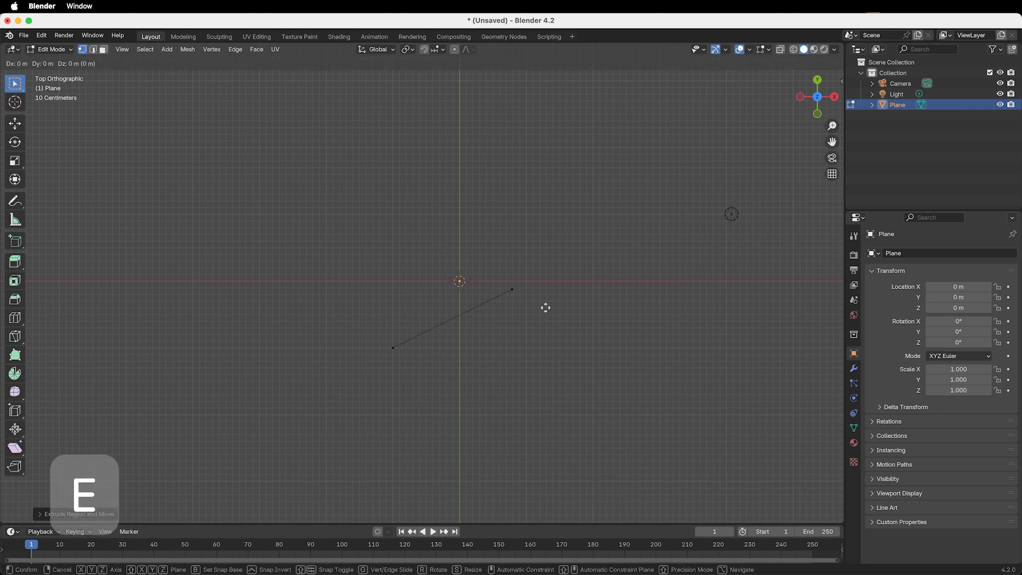
click(541, 229)
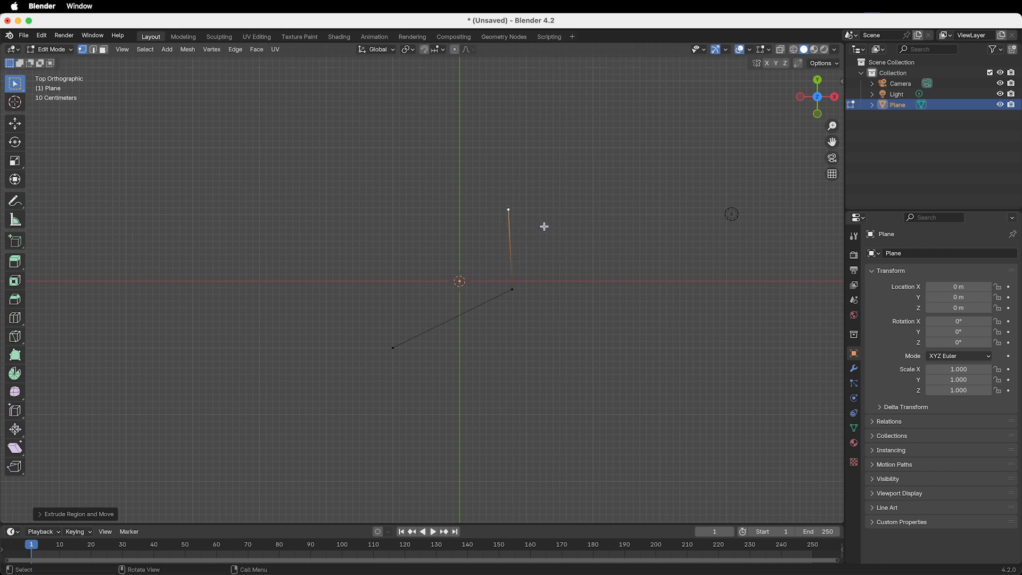
key(e)
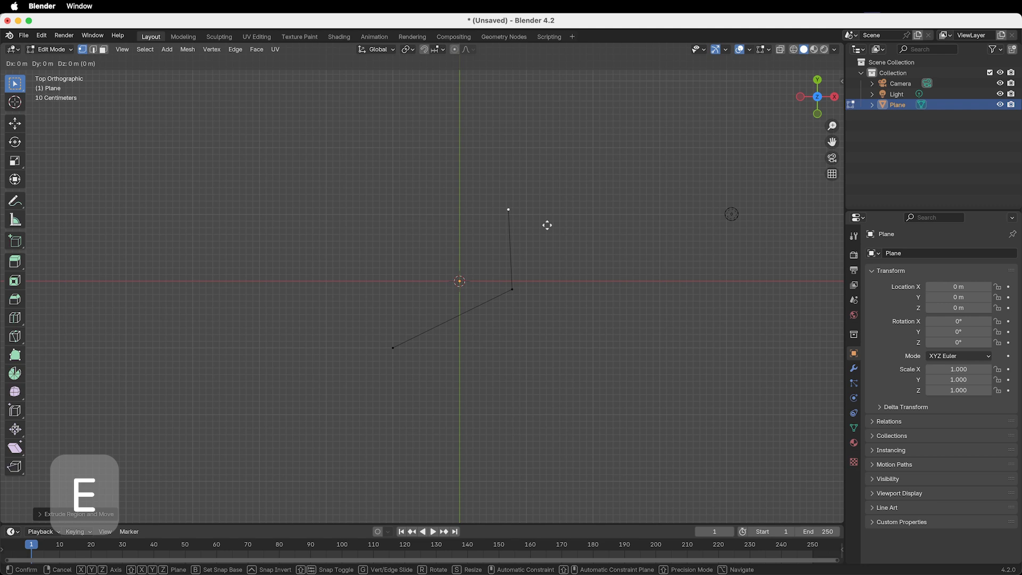
click(649, 189)
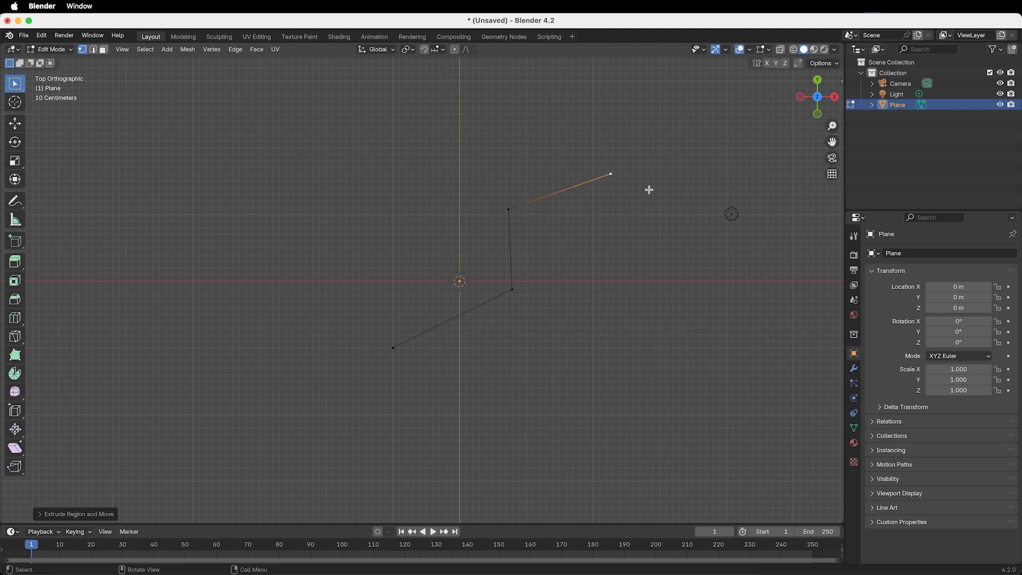
key(e)
click(601, 150)
key(g)
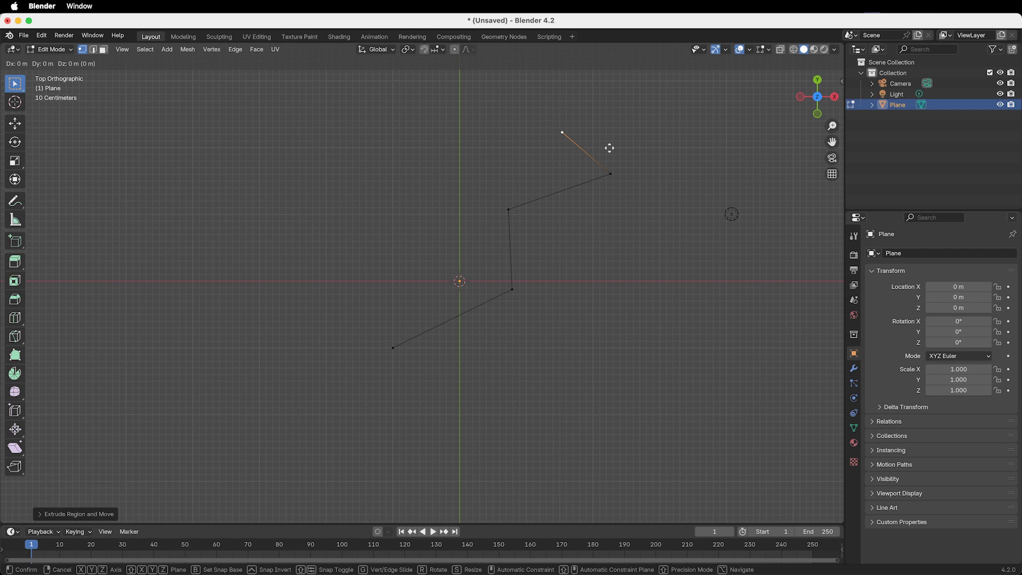
click(693, 140)
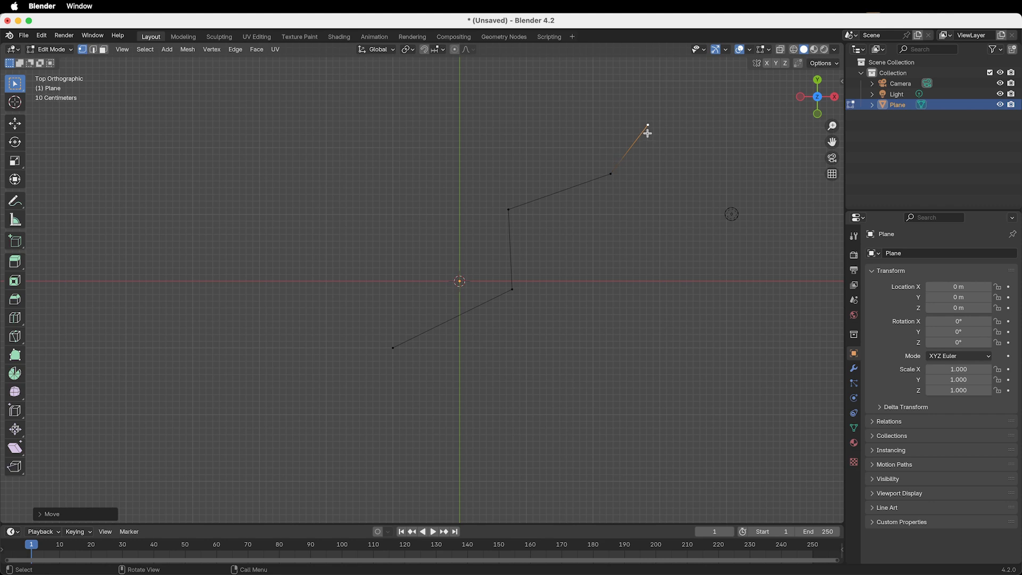
- Undo the vertex move and all the freehand extrusions back to the single original vertex
key(ctrl+z)
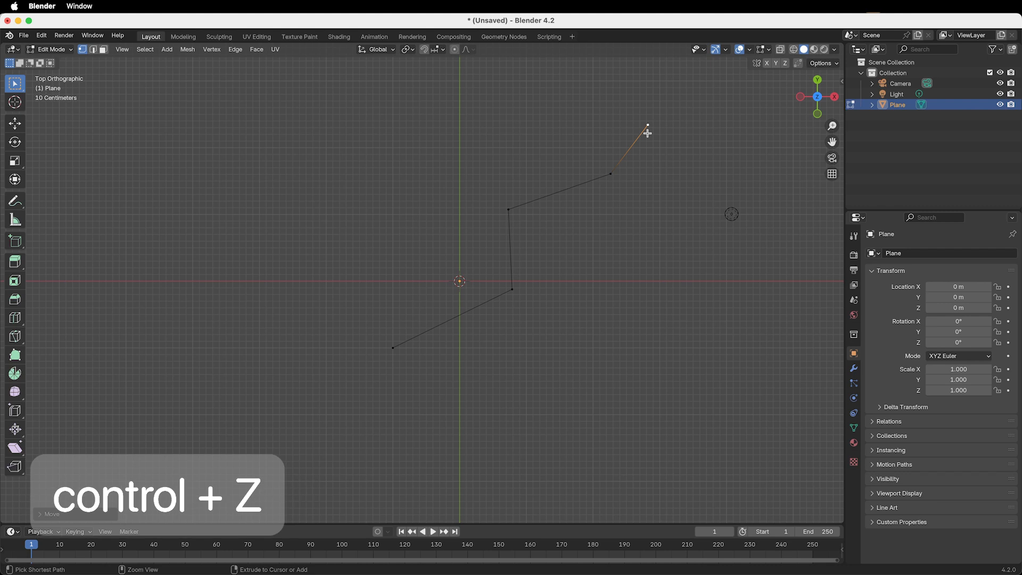
key(ctrl+z)
key(ctrl+z)
key(ctrl+z)
key(ctrl+z)
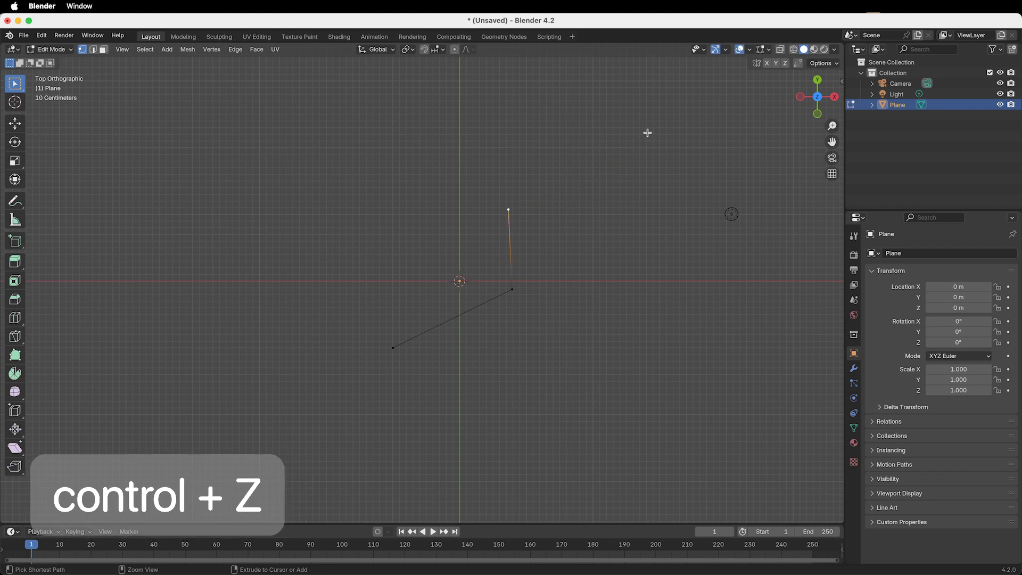
key(ctrl+z)
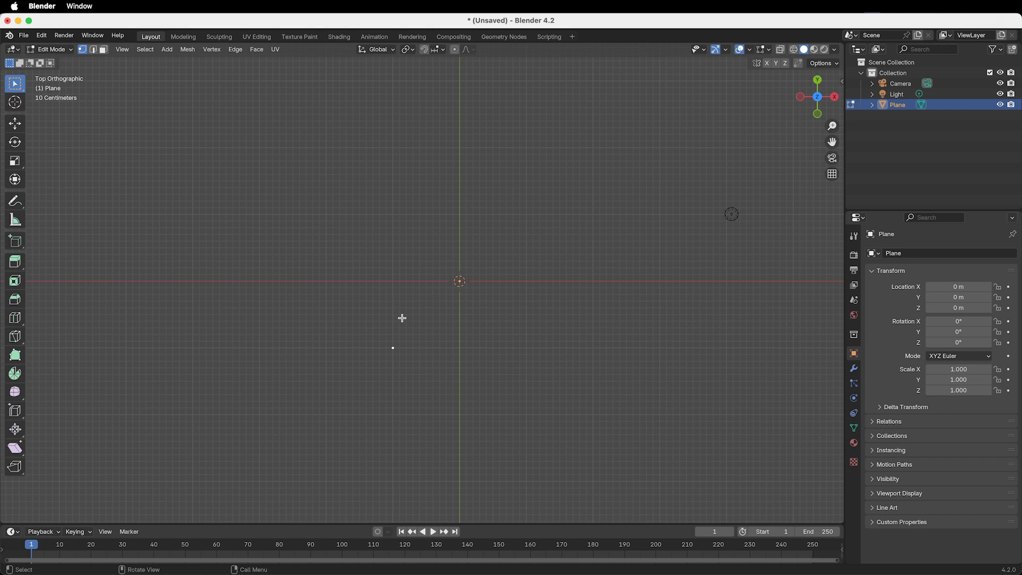
- Extrude the single vertex upward along the Y axis to form a vertical edge
key(g)
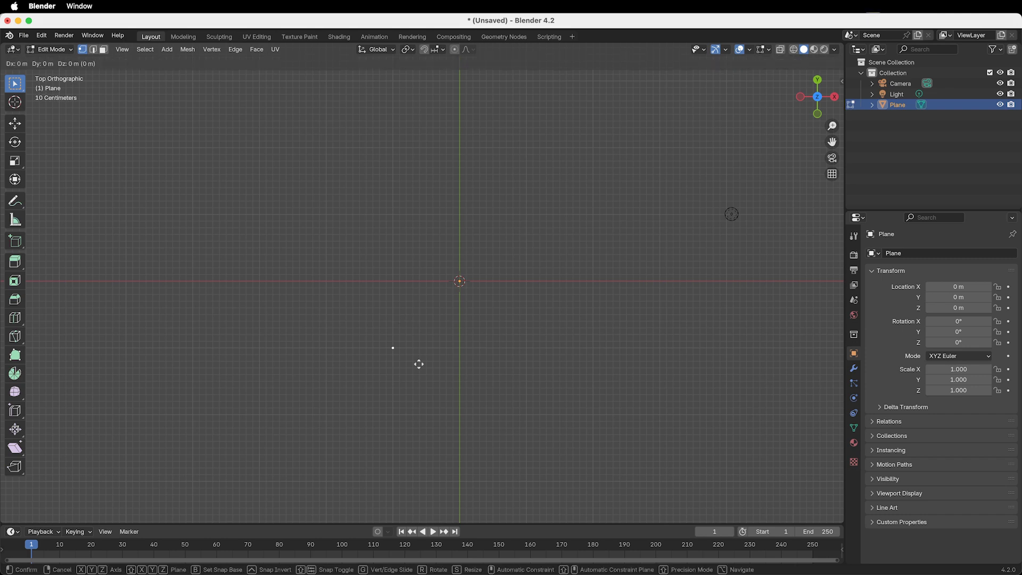
key(e)
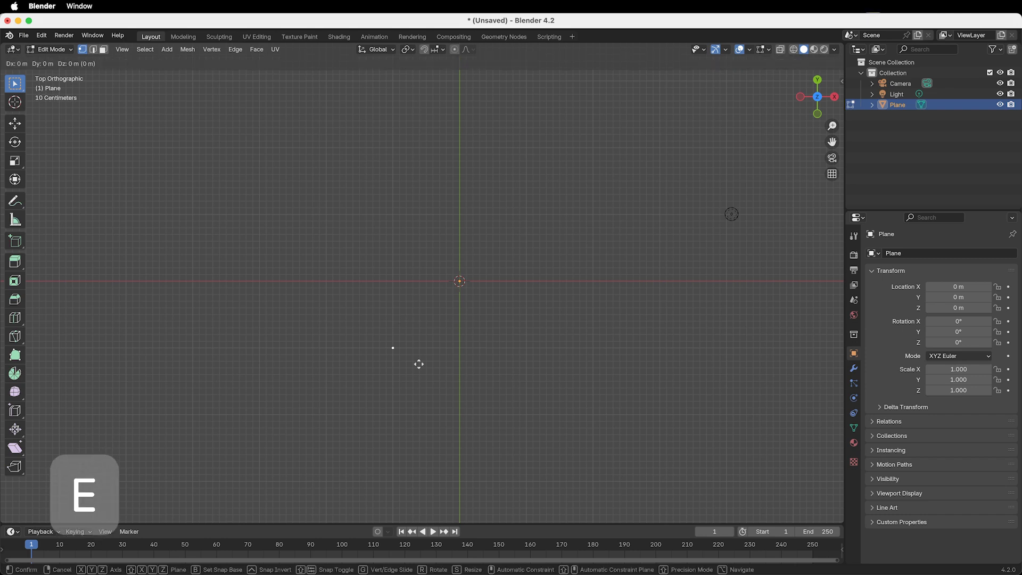
key(y)
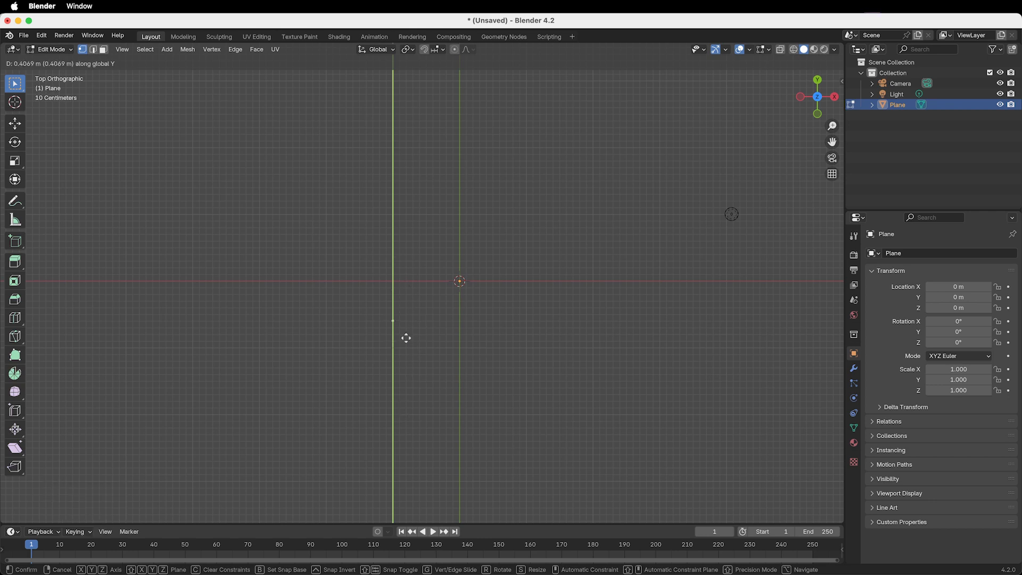
click(420, 211)
- Extrude the vertical edge's upper vertex to the right along the X axis and adjust the new end vertex along X
key(e)
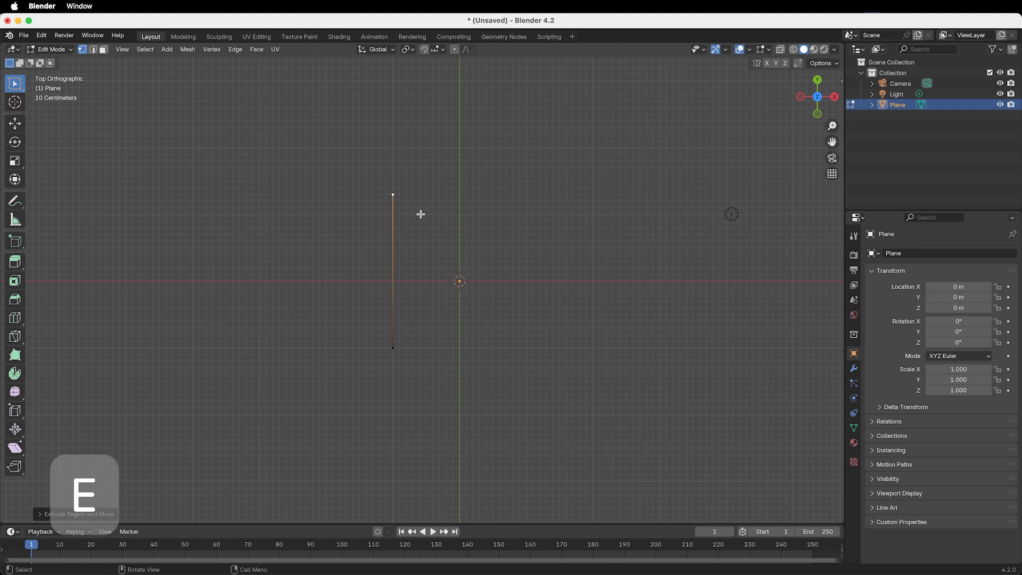
key(x)
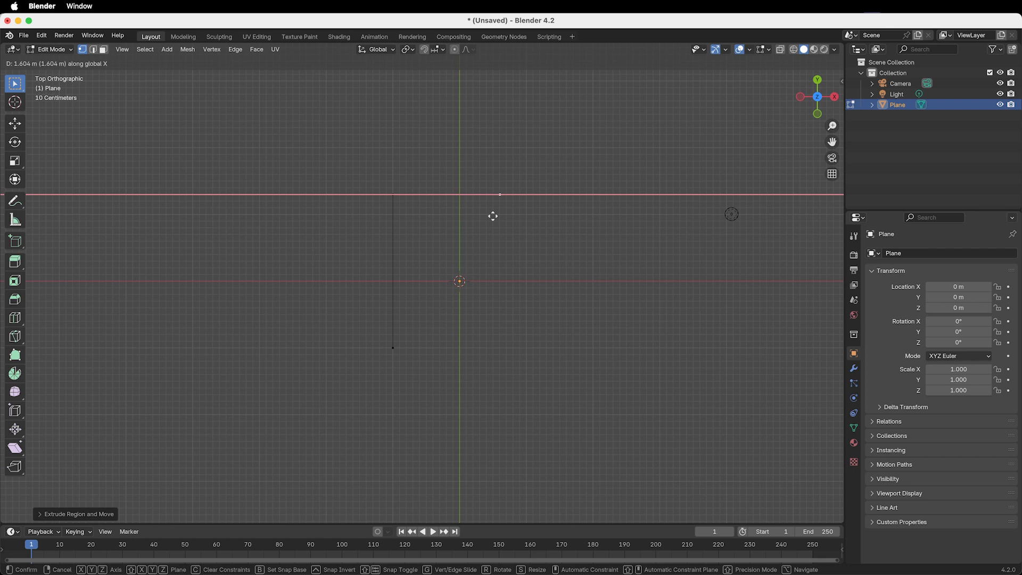
click(665, 208)
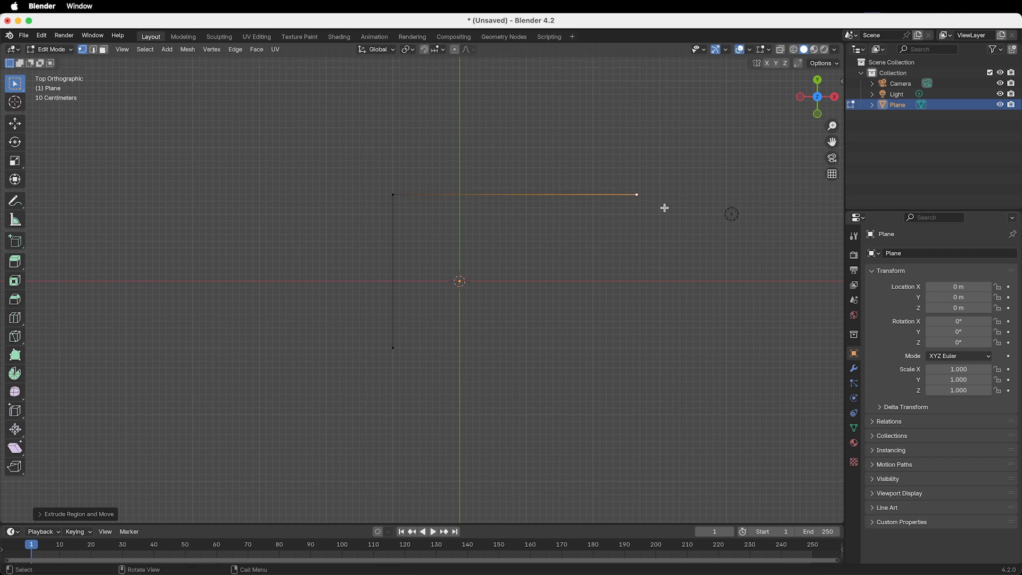
key(g)
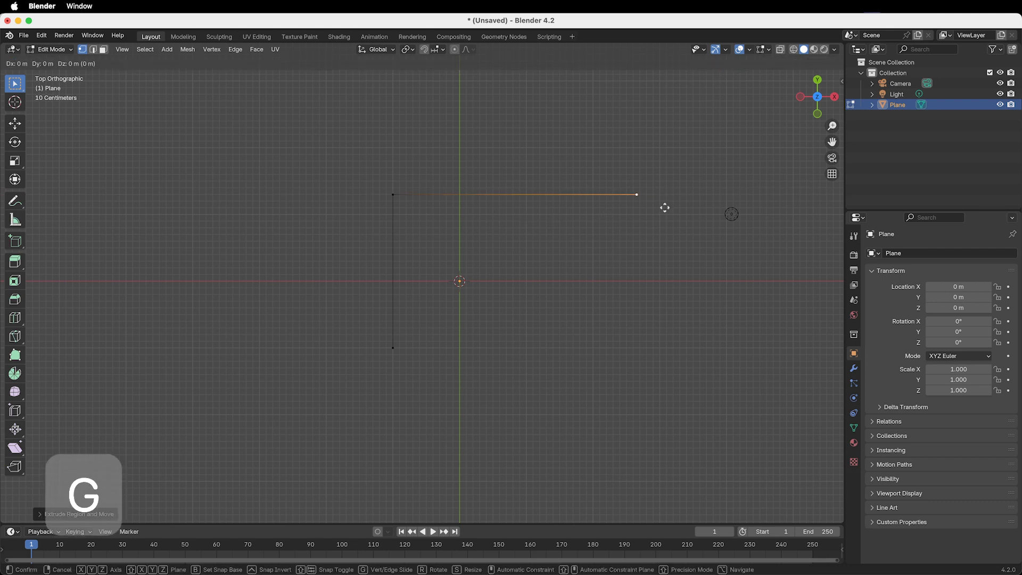
key(x)
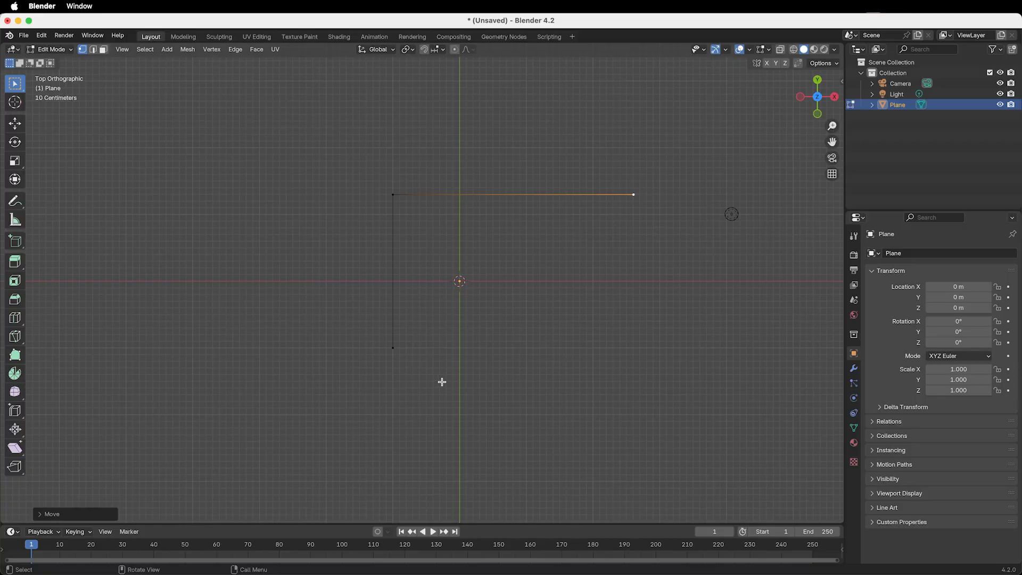
- Extrude the vertical edge's lower vertex exactly 1 m along the X axis
click(393, 348)
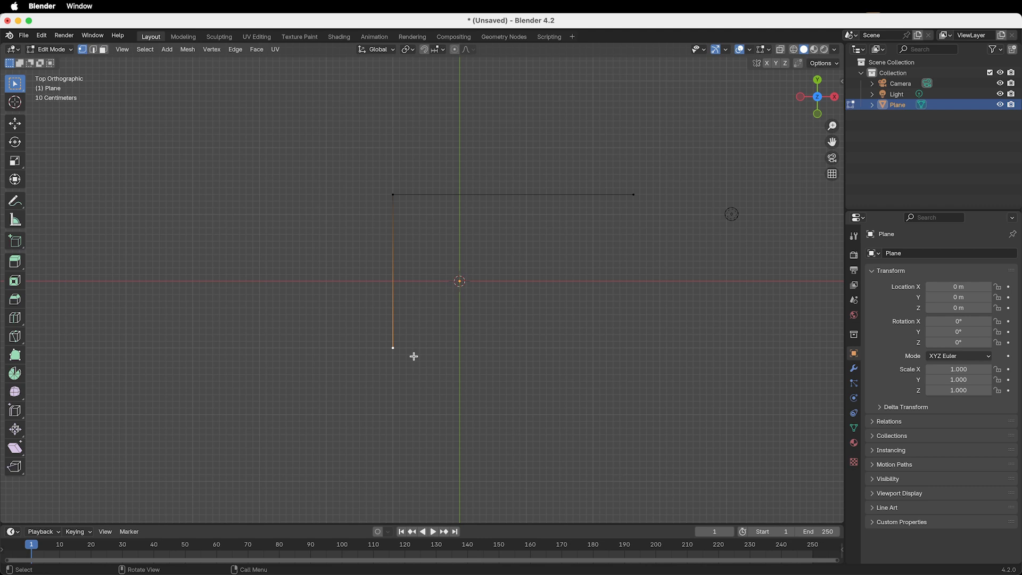
key(e)
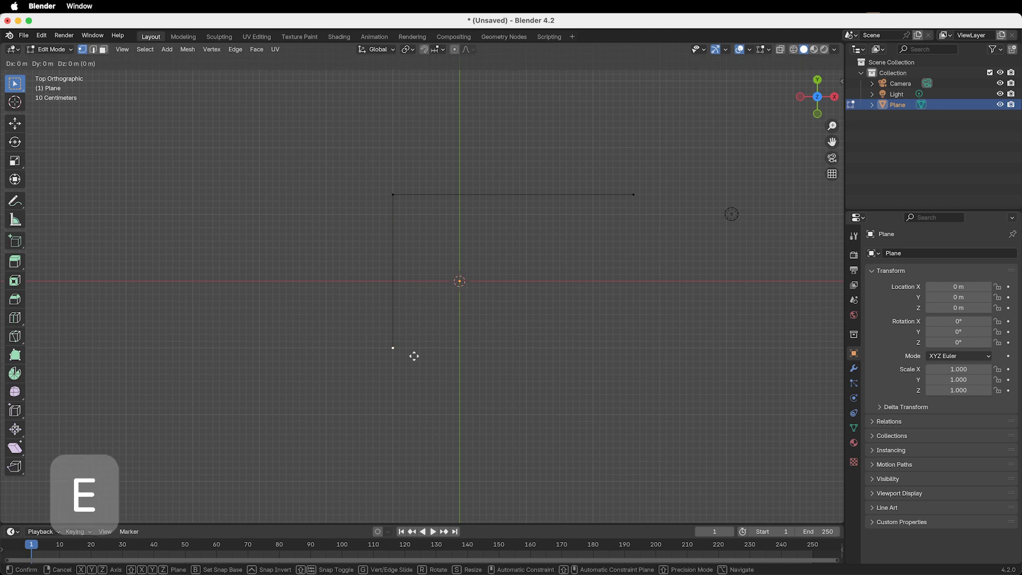
key(x)
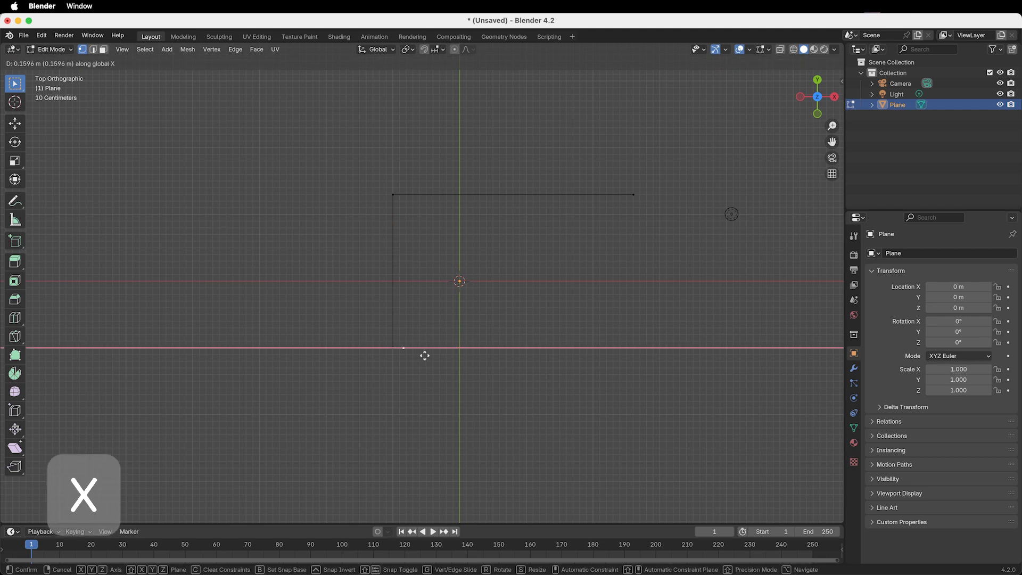
key(1)
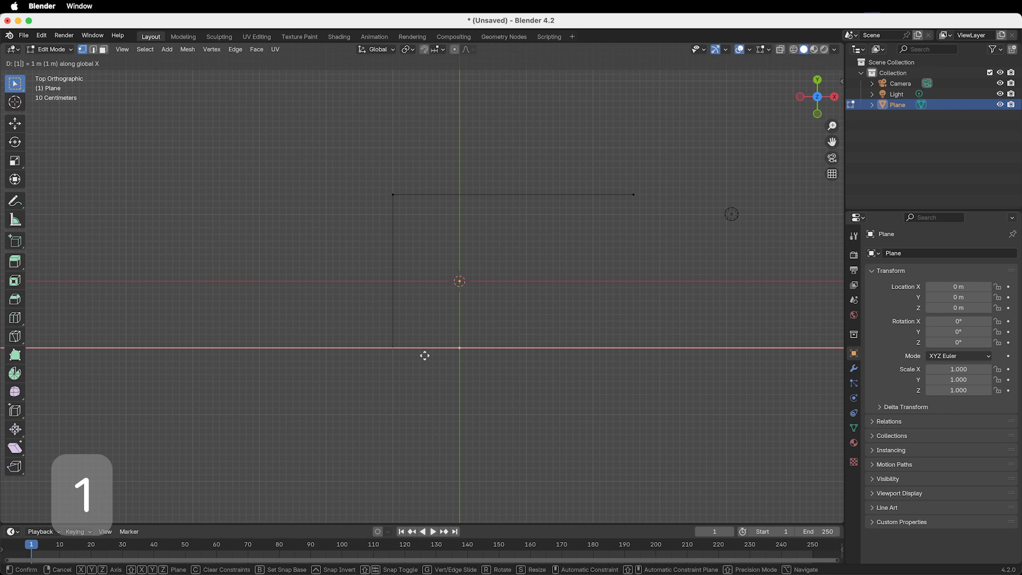
key(Return)
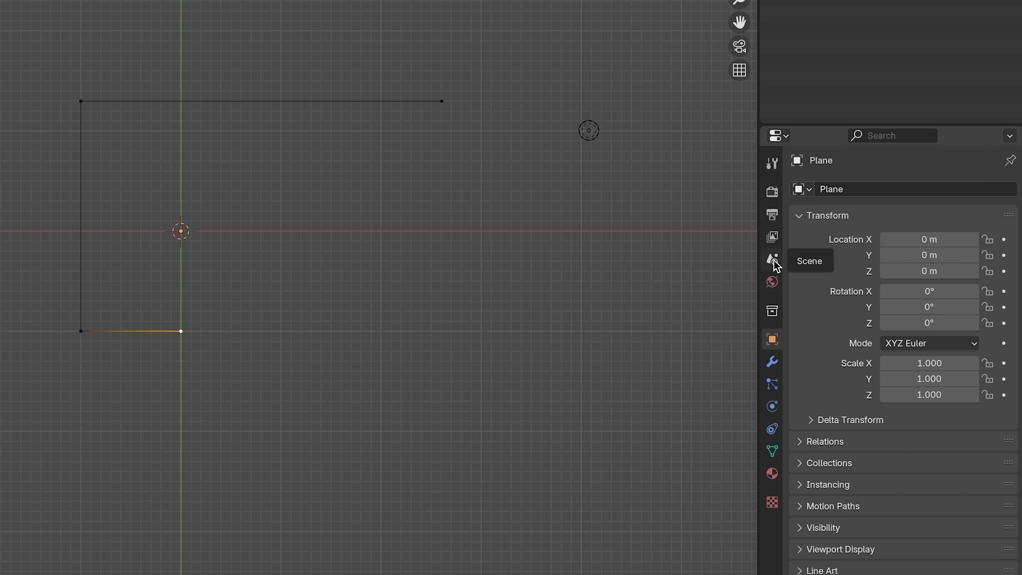
- Set the scene's unit system to Imperial and its length unit to Inches
click(773, 259)
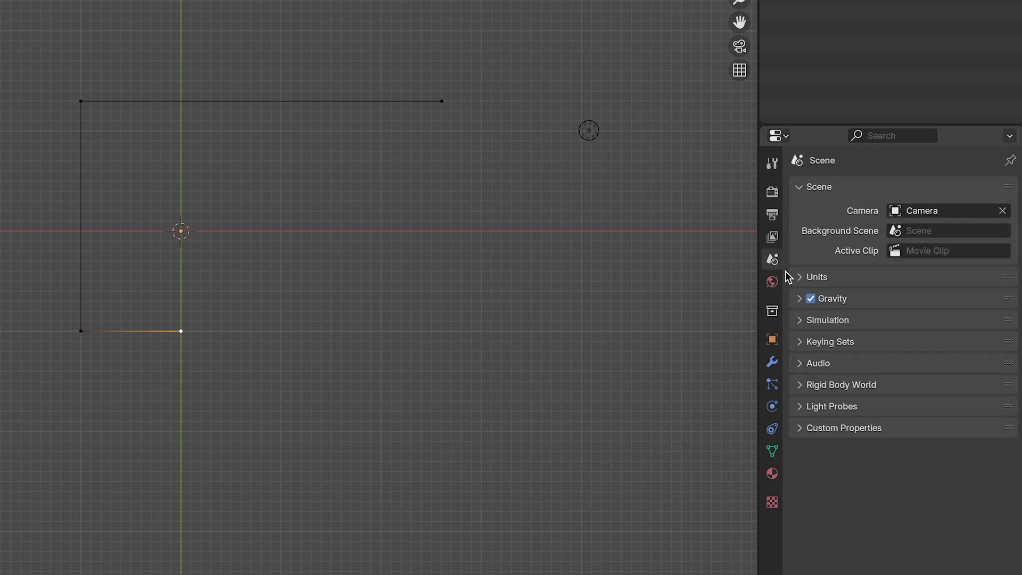
click(817, 277)
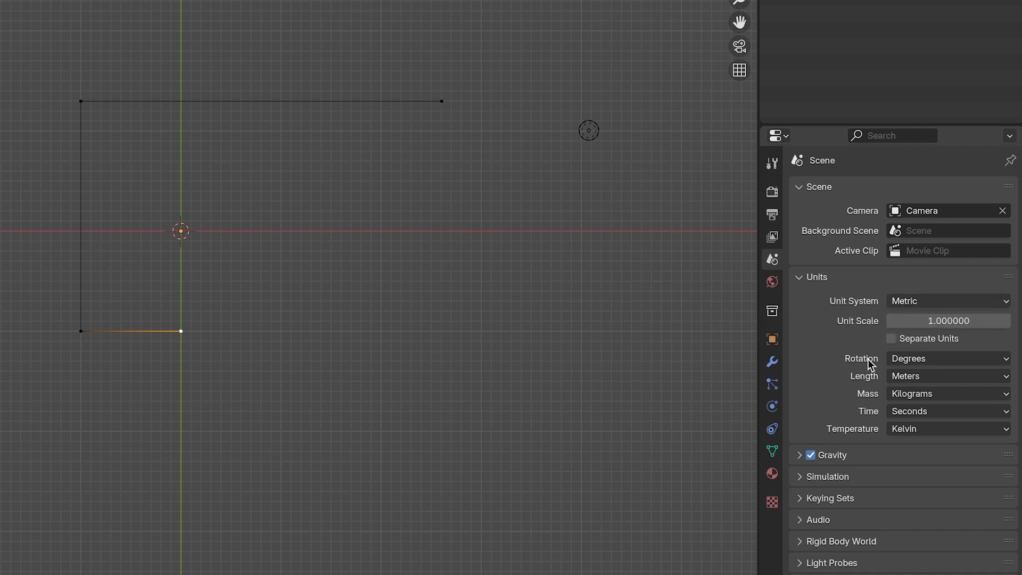
click(926, 379)
click(903, 377)
click(986, 304)
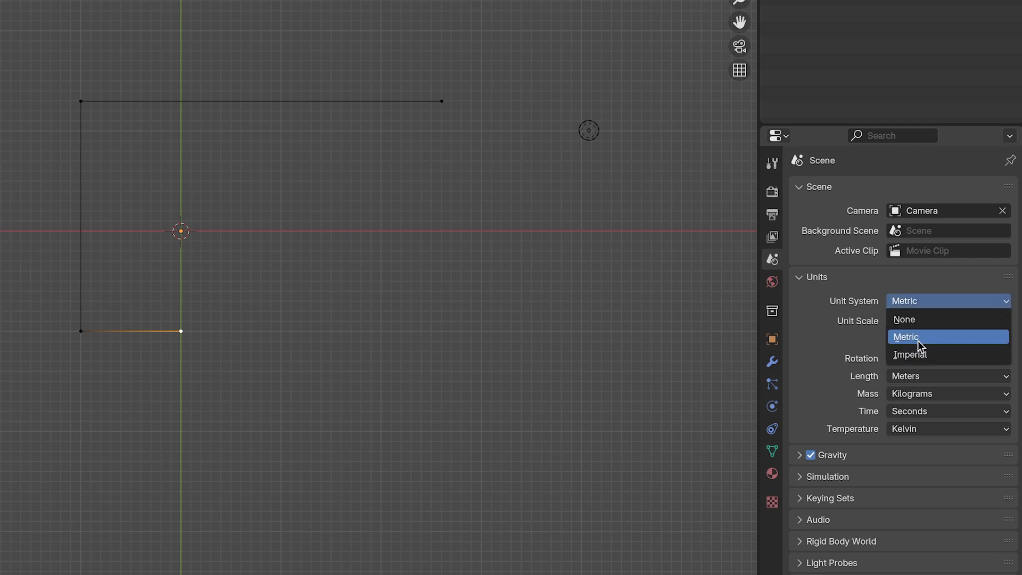
click(912, 354)
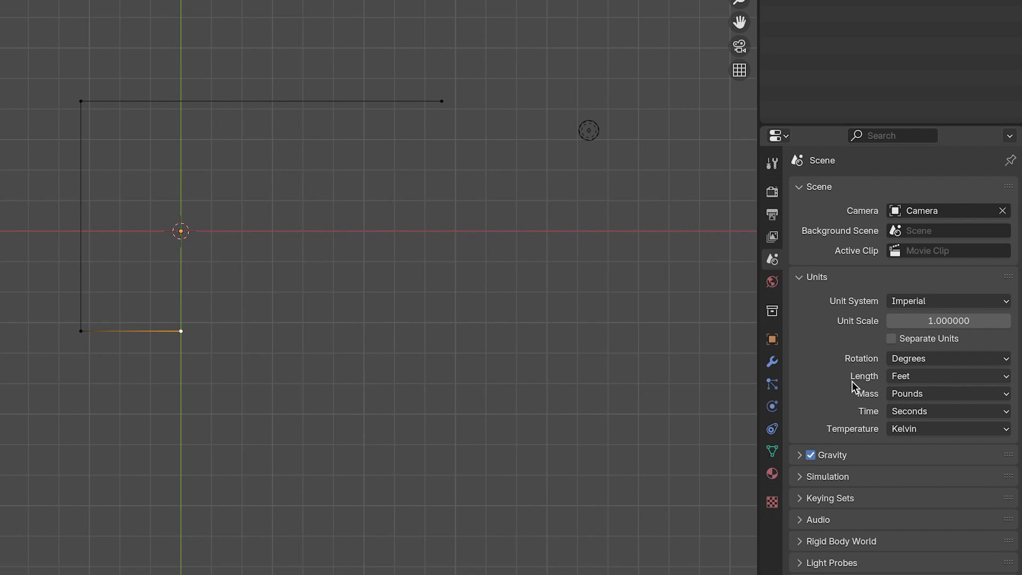
click(912, 378)
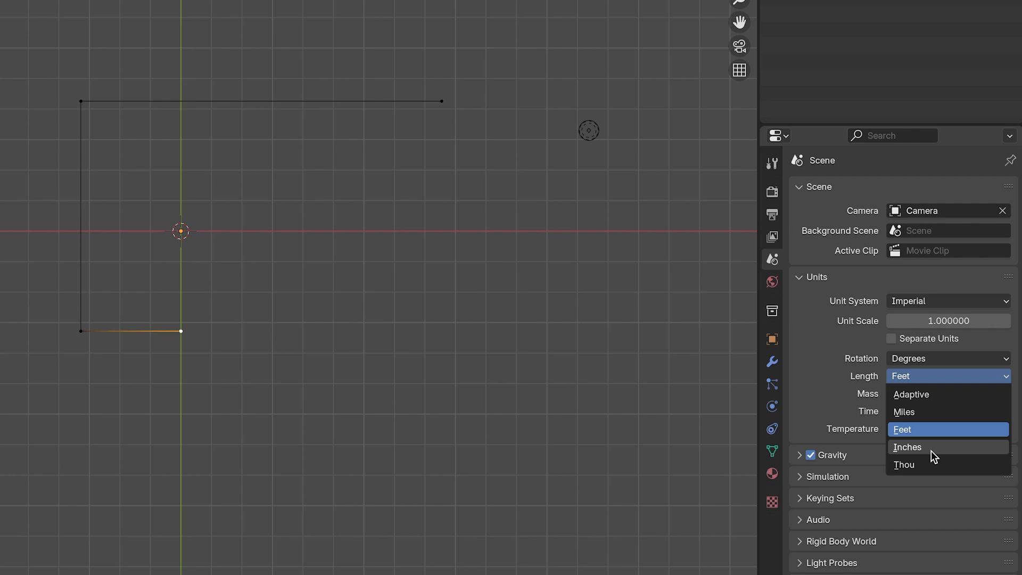
click(931, 451)
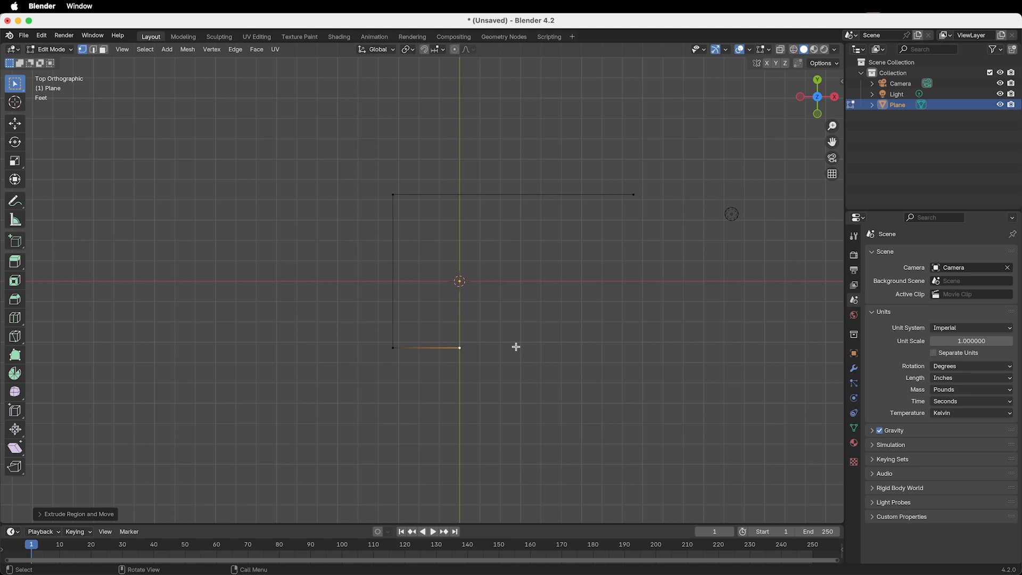
- Extrude the end vertex of the lower edge 48 inches along the X axis
key(e)
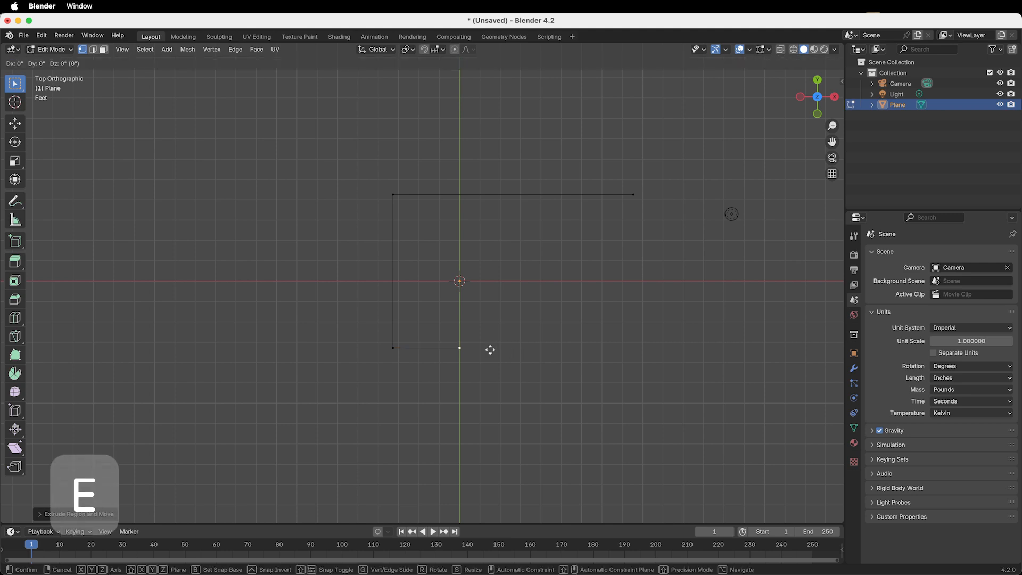
key(x)
text(48)
key(Return)
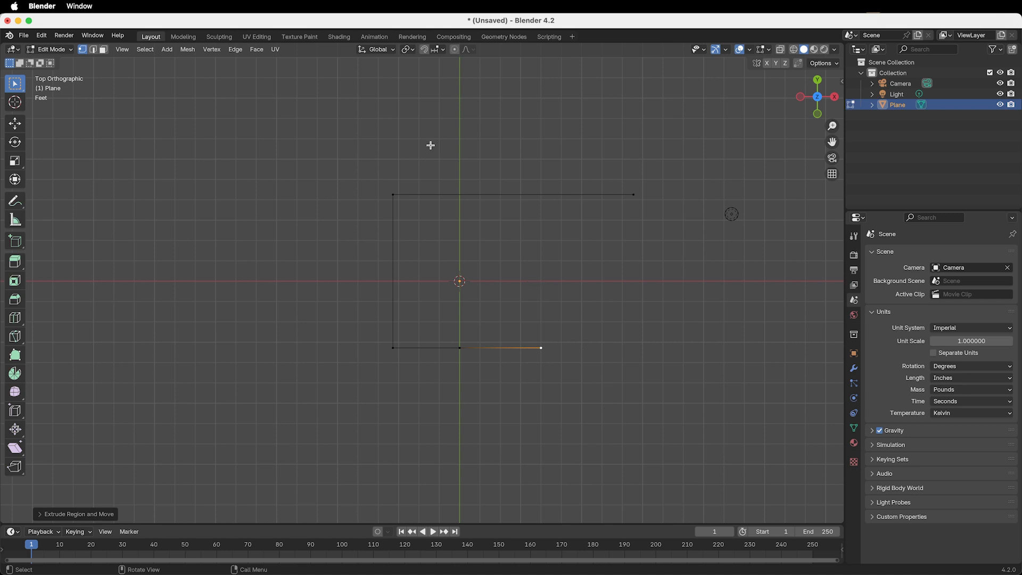
- Set the snap target to Vertex and move the lower edge's end vertex along X to align with the upper edge's end vertex
click(438, 50)
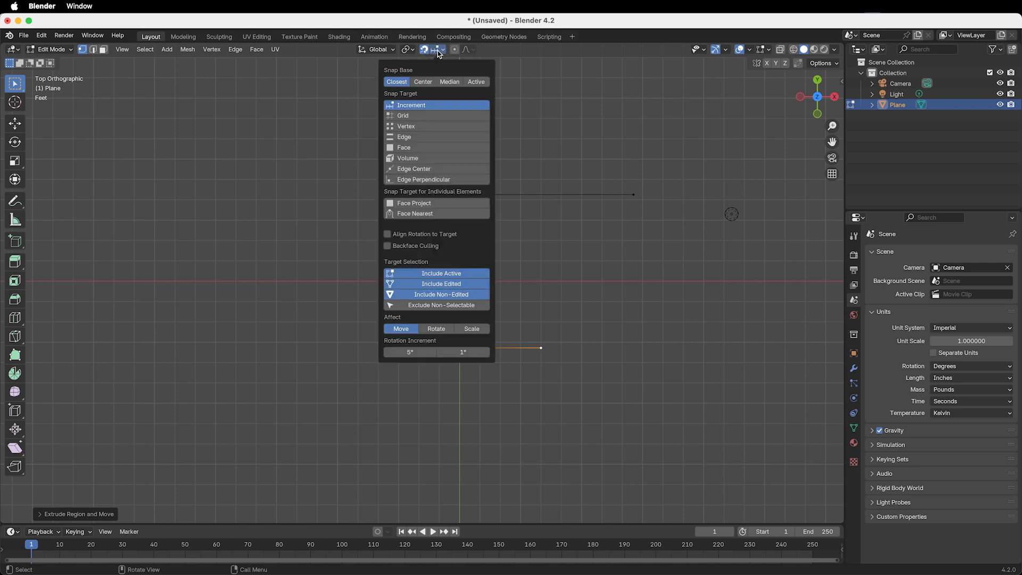
click(406, 128)
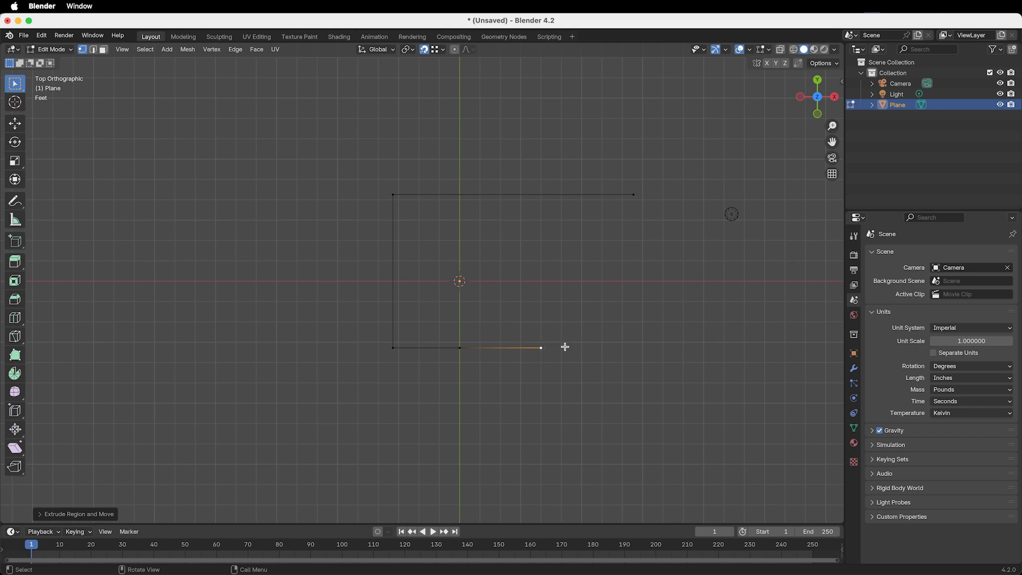
key(g)
key(x)
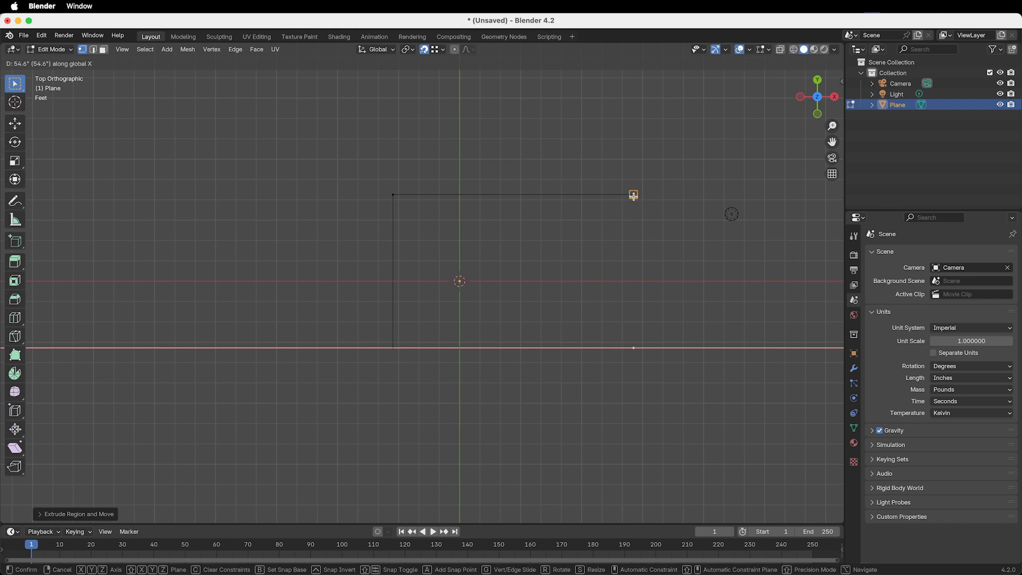
click(632, 195)
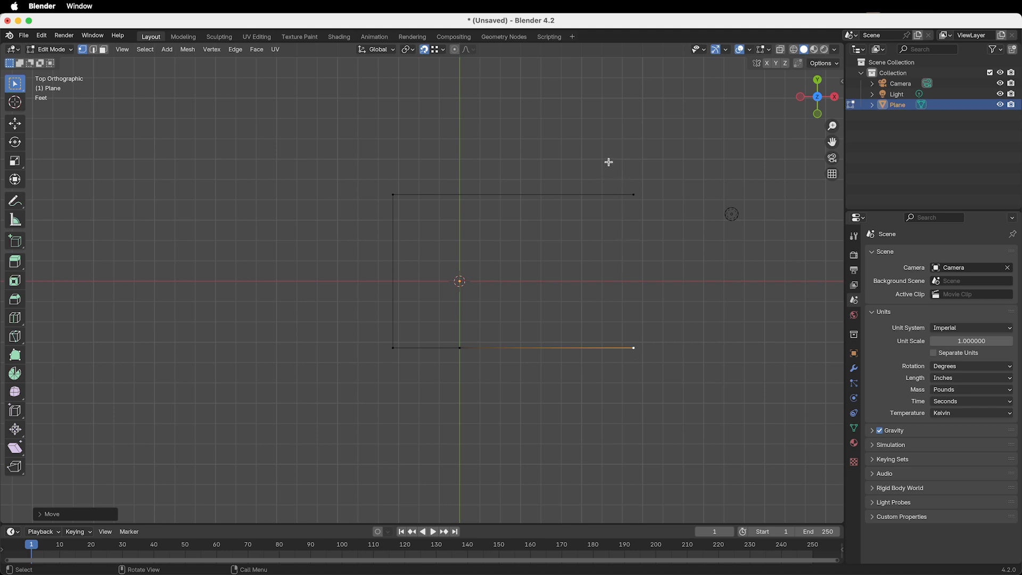
- Connect the two open end vertices with an edge, and fill the closed rectangular outline with a face
drag(606, 156, 658, 380)
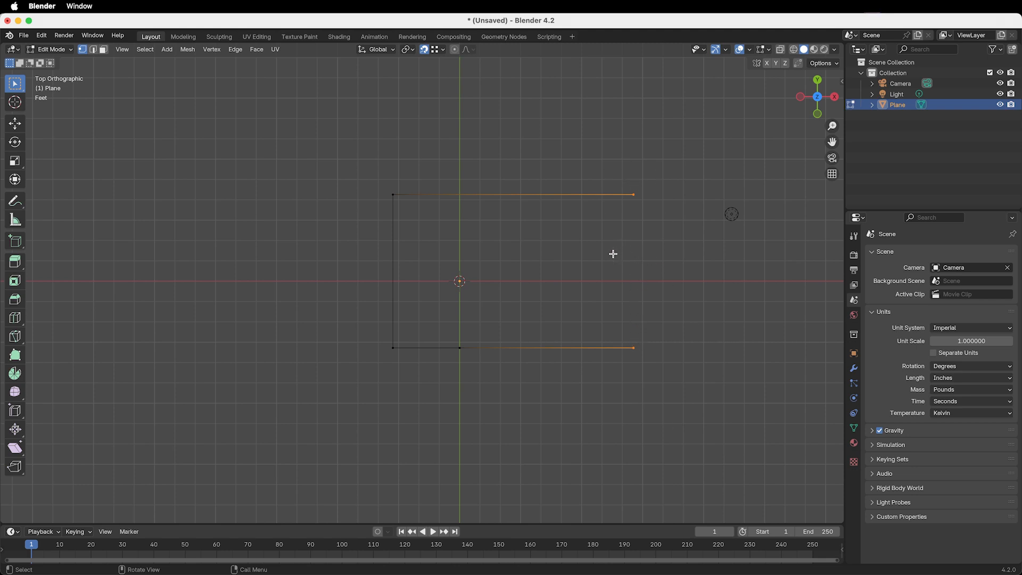
key(f)
drag(342, 146, 679, 394)
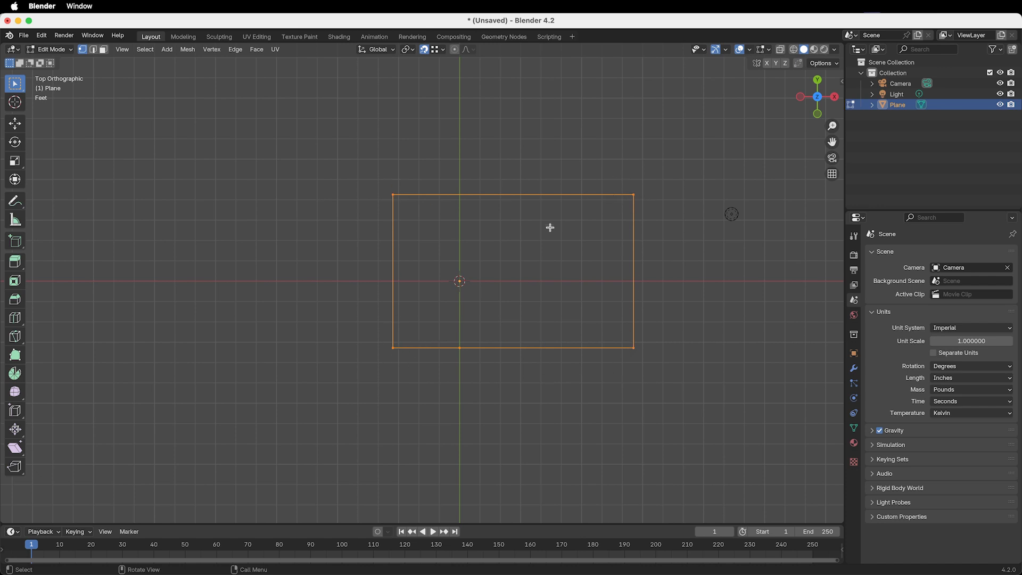
key(f)
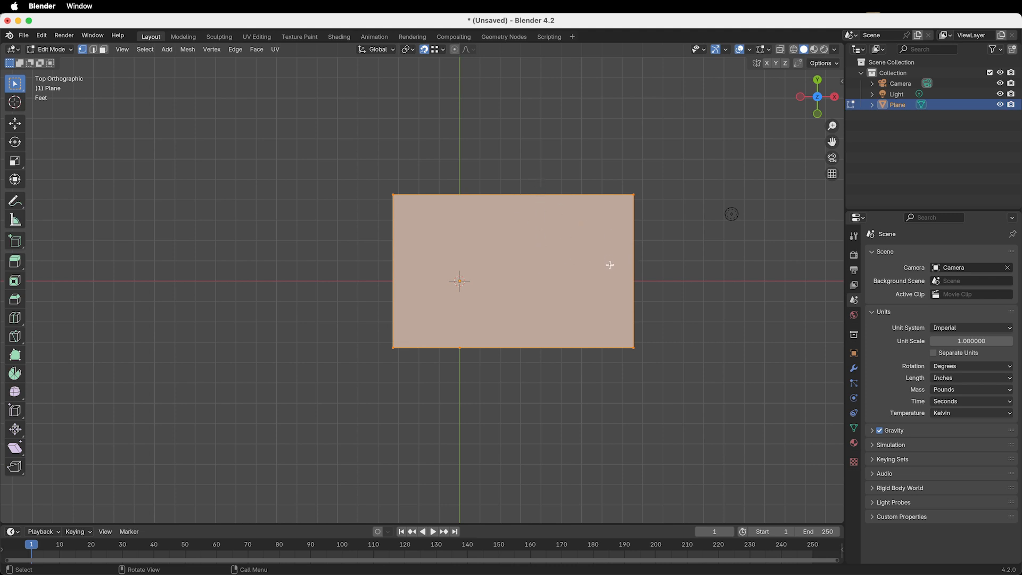
- Subdivide the rectangle's upper edge and select only its new midpoint vertex
click(550, 156)
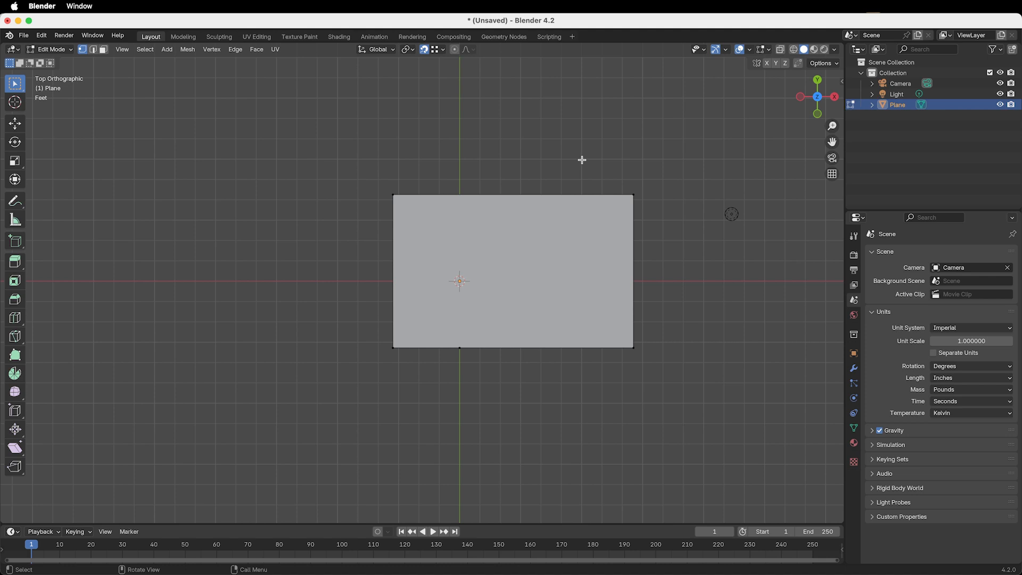
key(2)
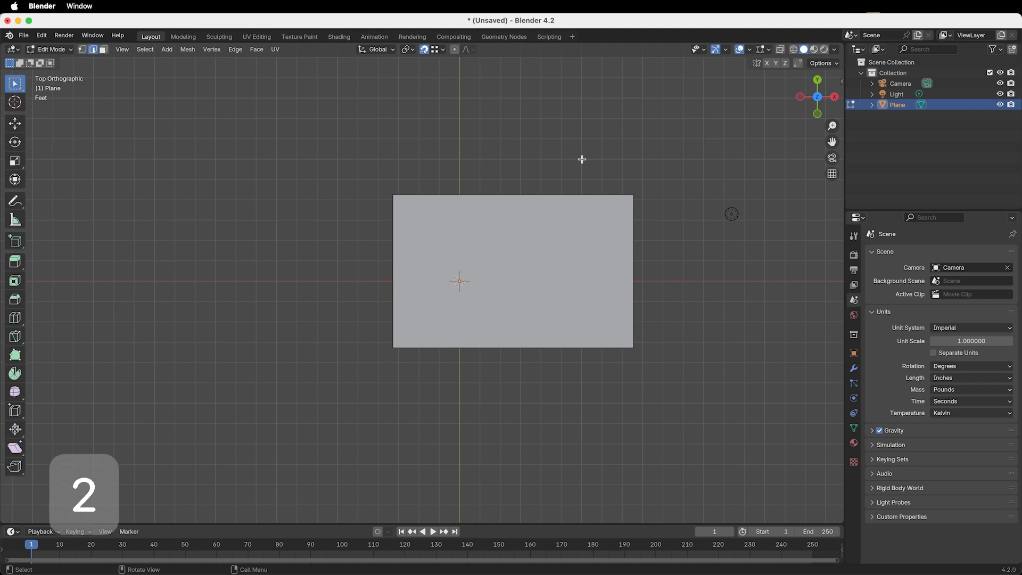
click(566, 195)
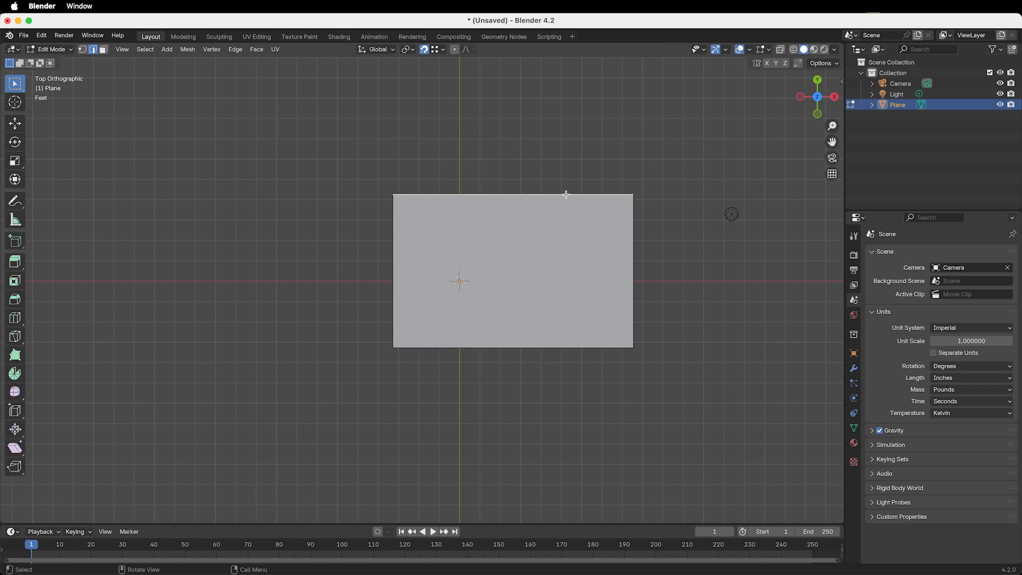
right_click(566, 194)
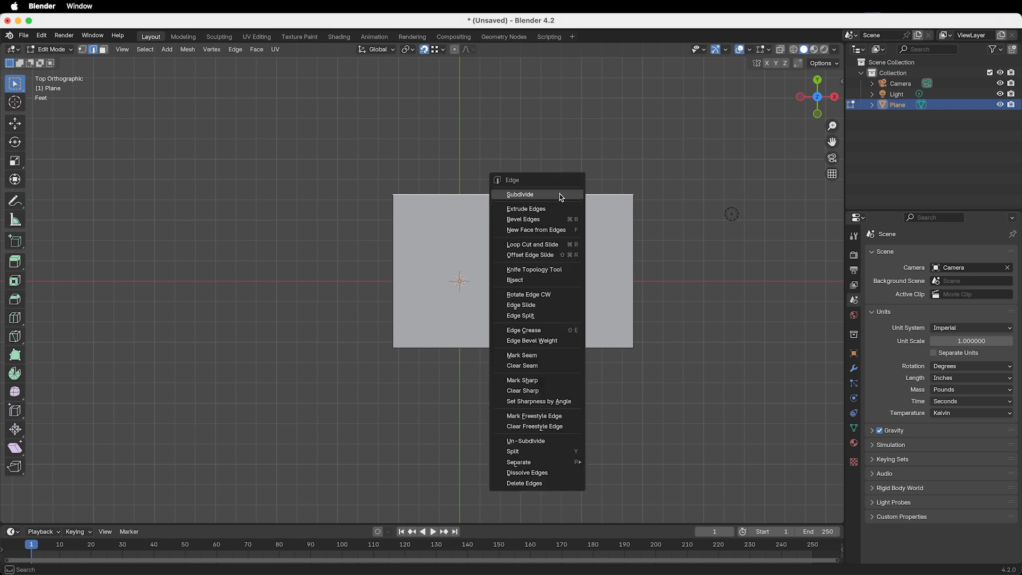
click(537, 197)
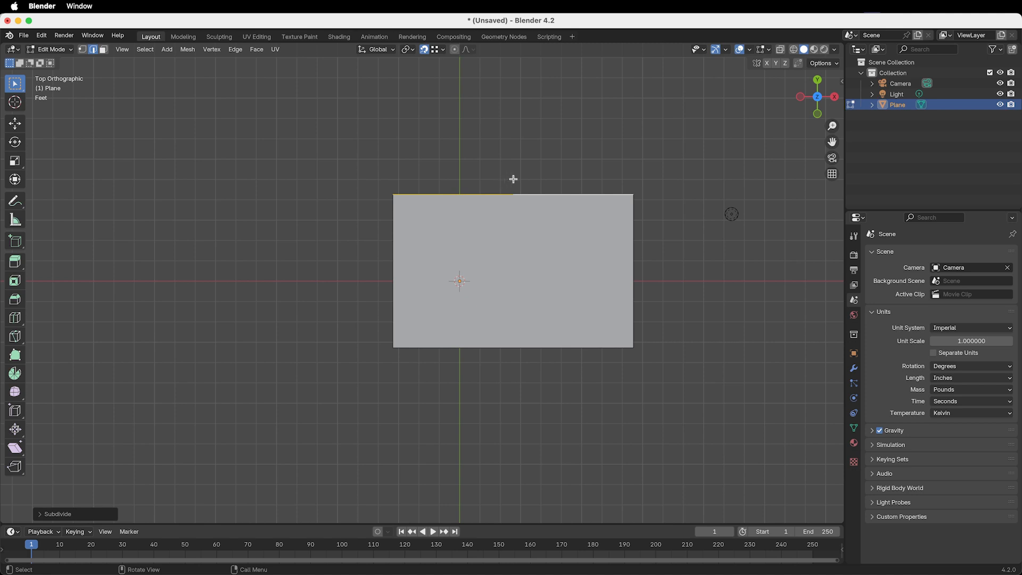
key(1)
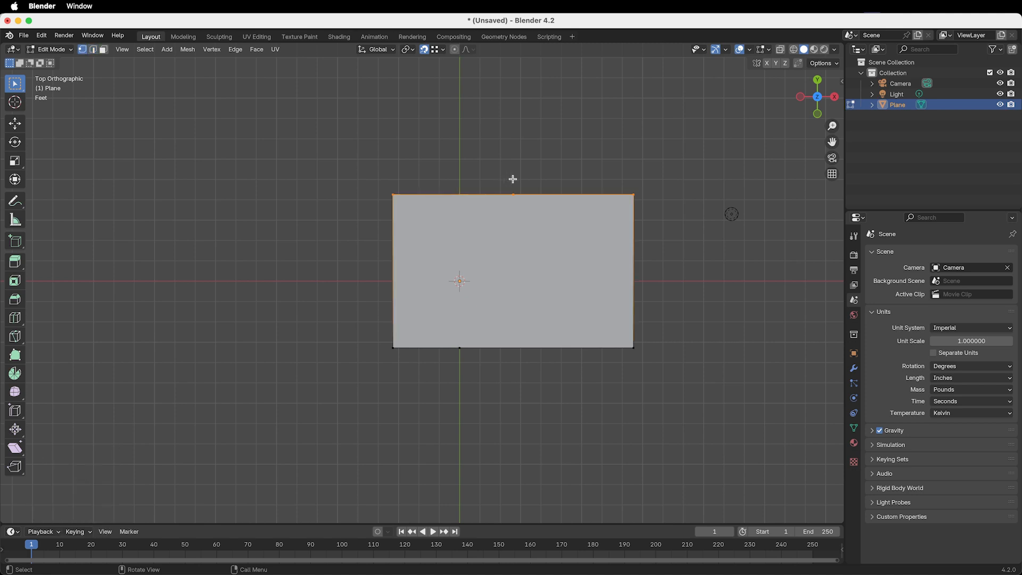
click(513, 194)
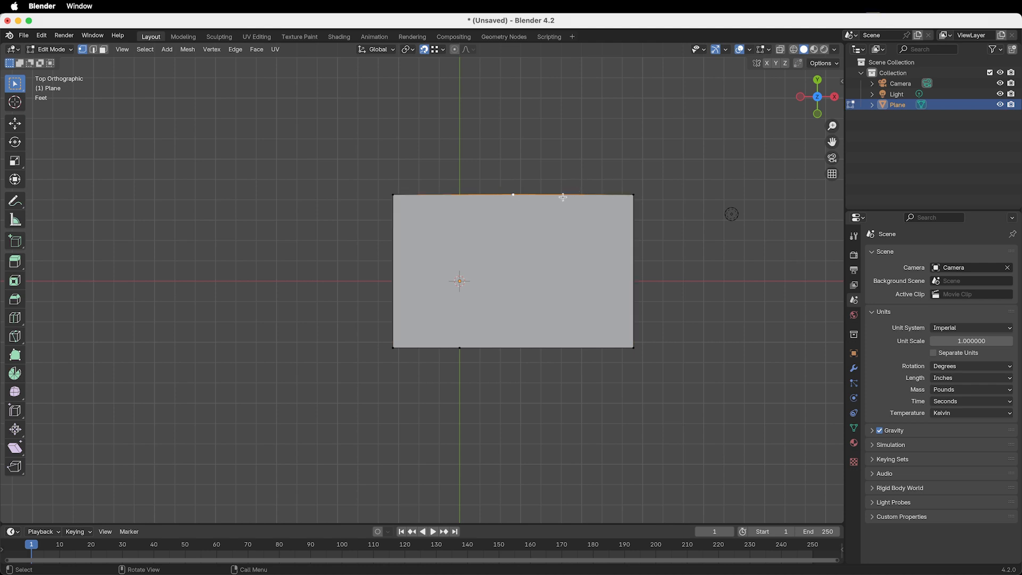
key(g)
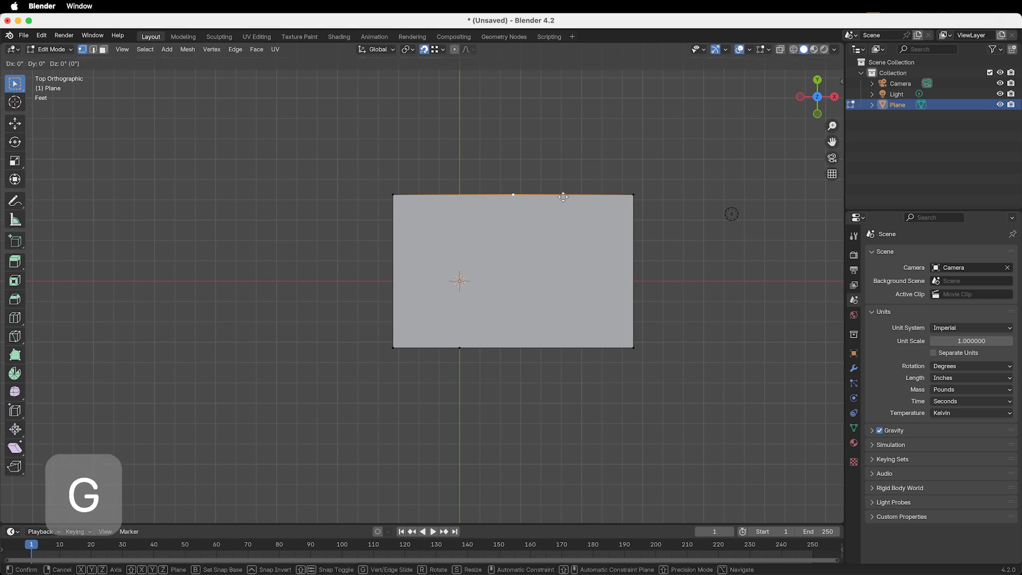
key(x)
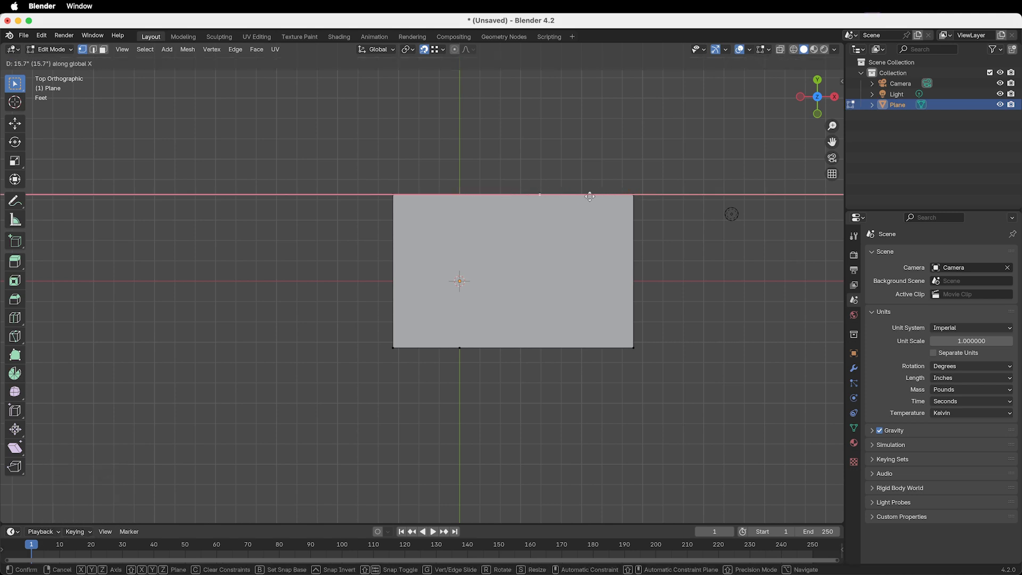
key(Escape)
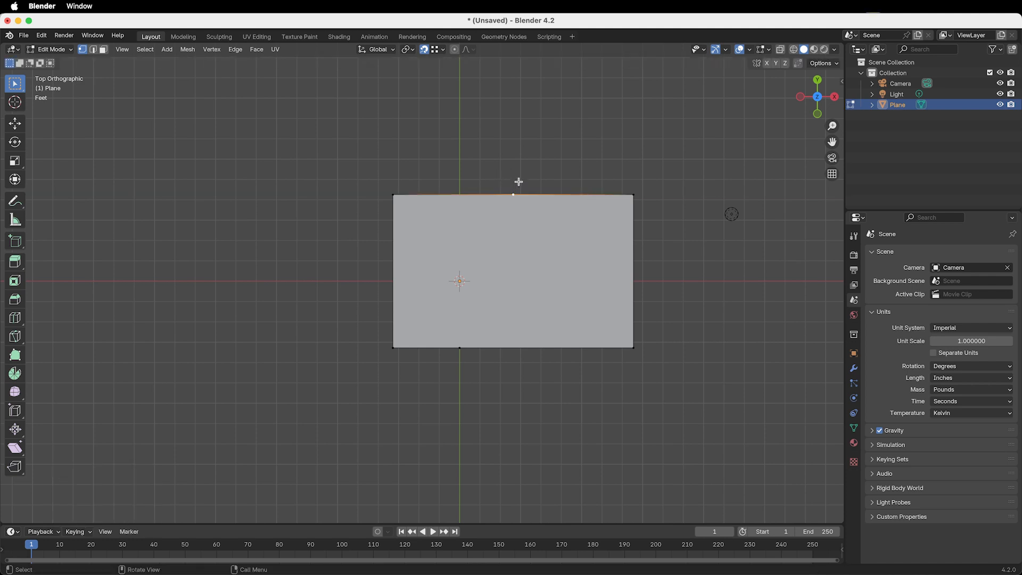
- Slide the midpoint vertex along the rectangle's upper edge toward its right corner with Vertex Slide
key(g)
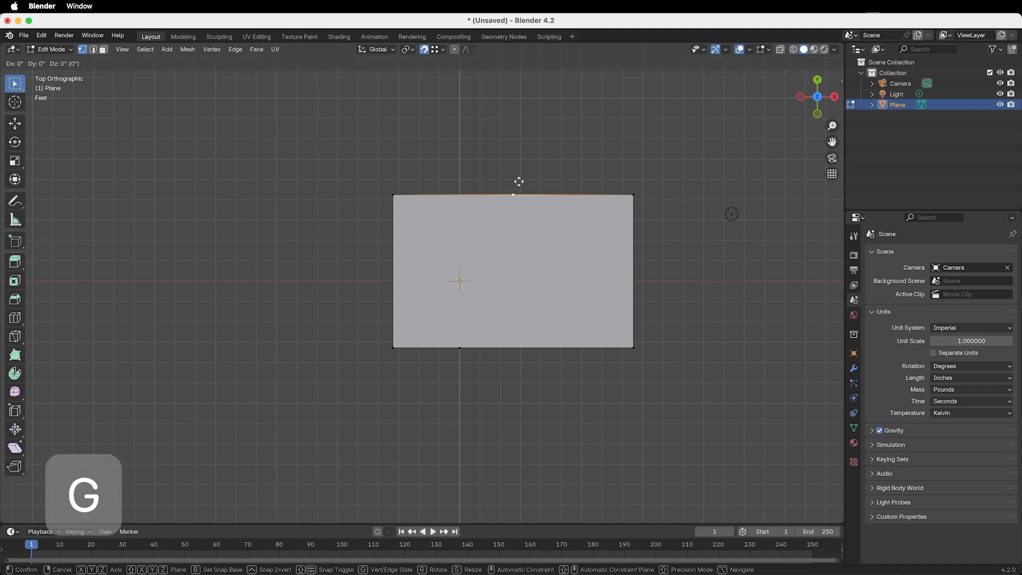
key(g)
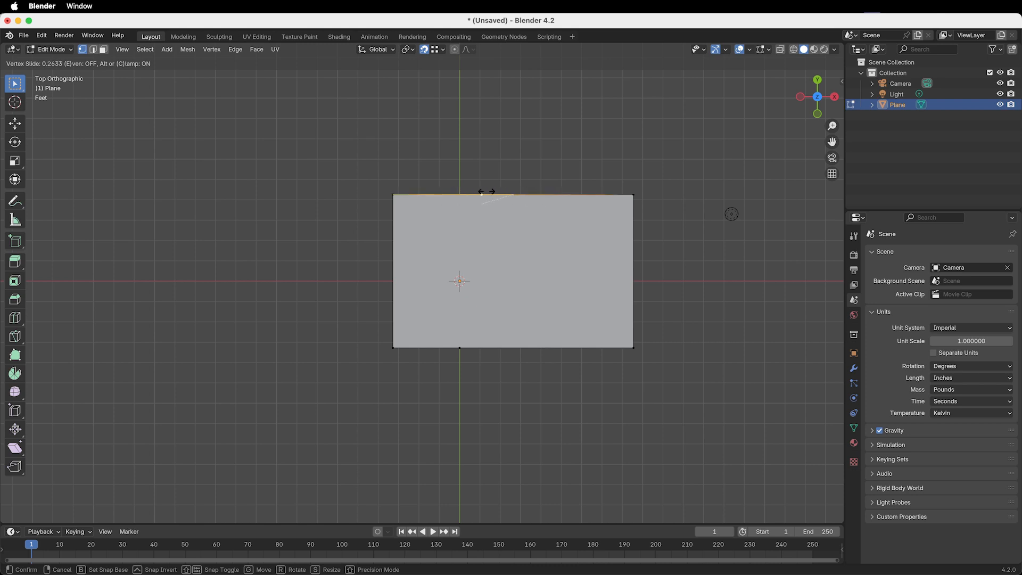
click(552, 193)
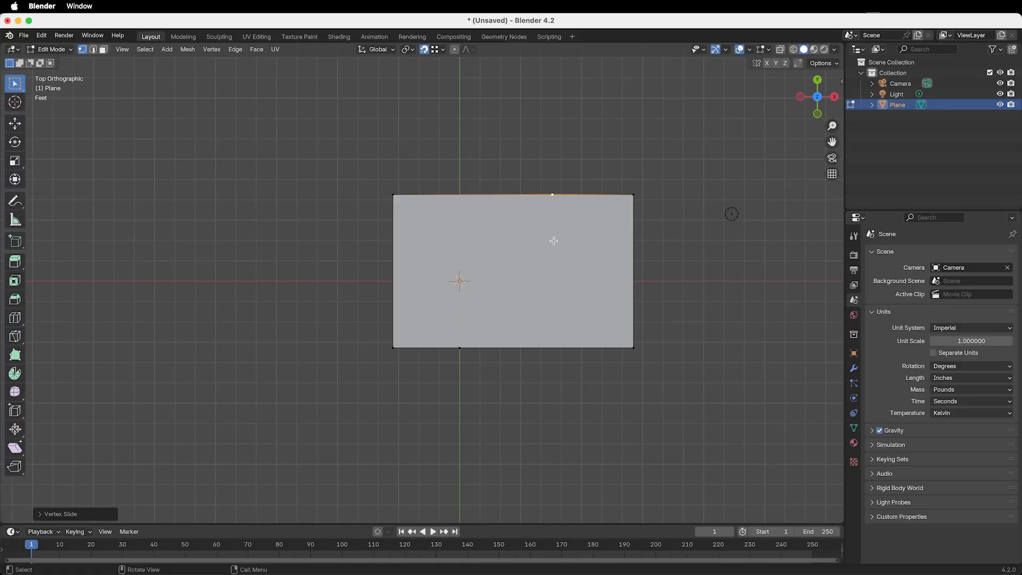
- Extrude the slid vertex down along the Y axis by about 40 inches into the rectangle
key(e)
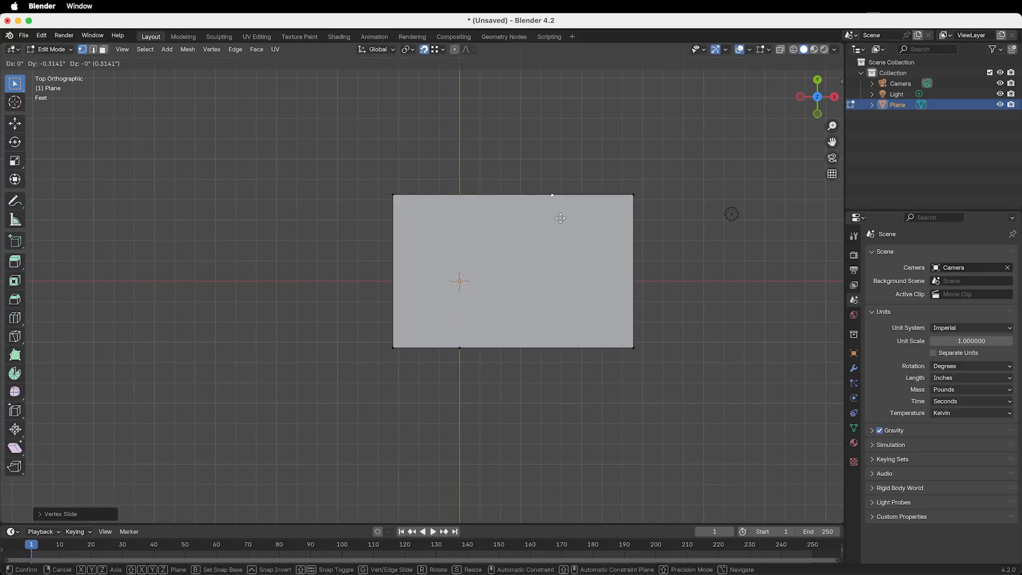
key(y)
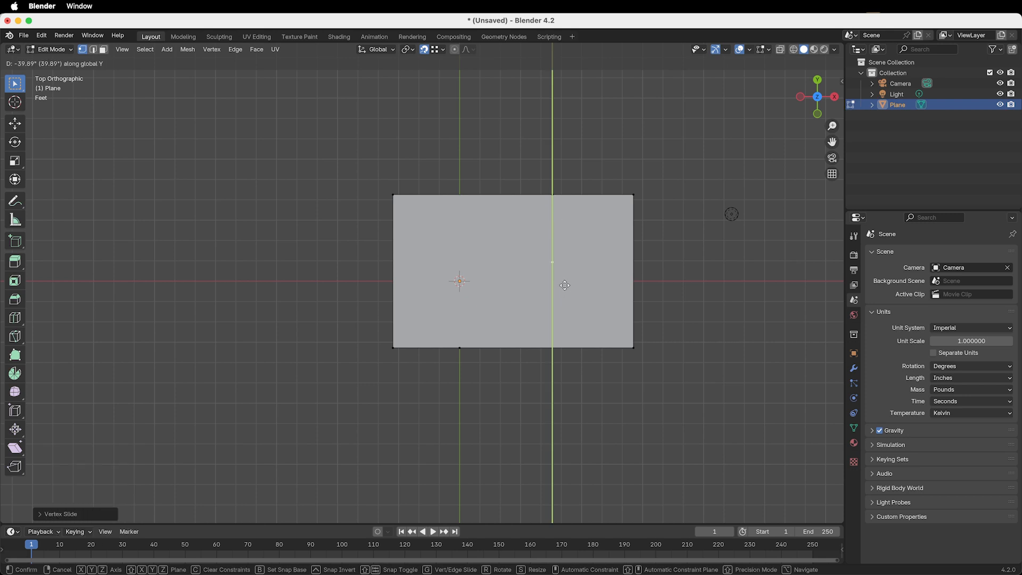
click(565, 285)
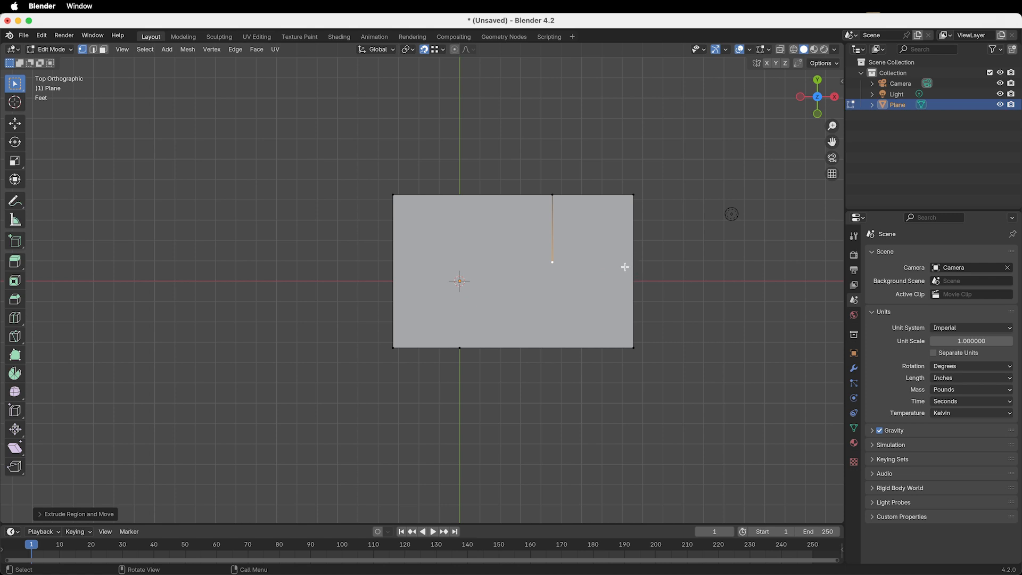
- Set the snap target to Edge and extrude the new inner vertex along X until it meets the rectangle's right edge
click(437, 51)
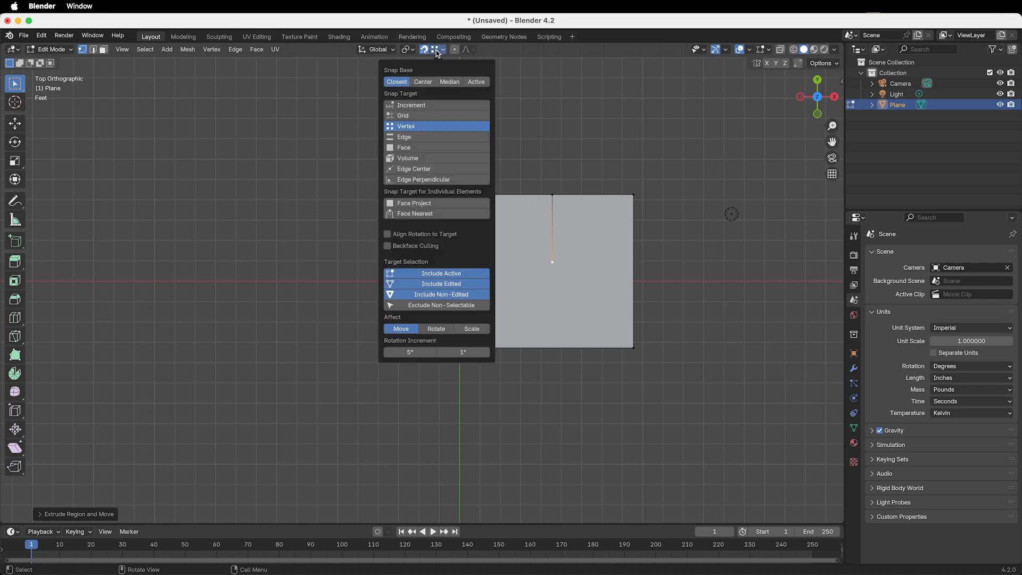
click(411, 138)
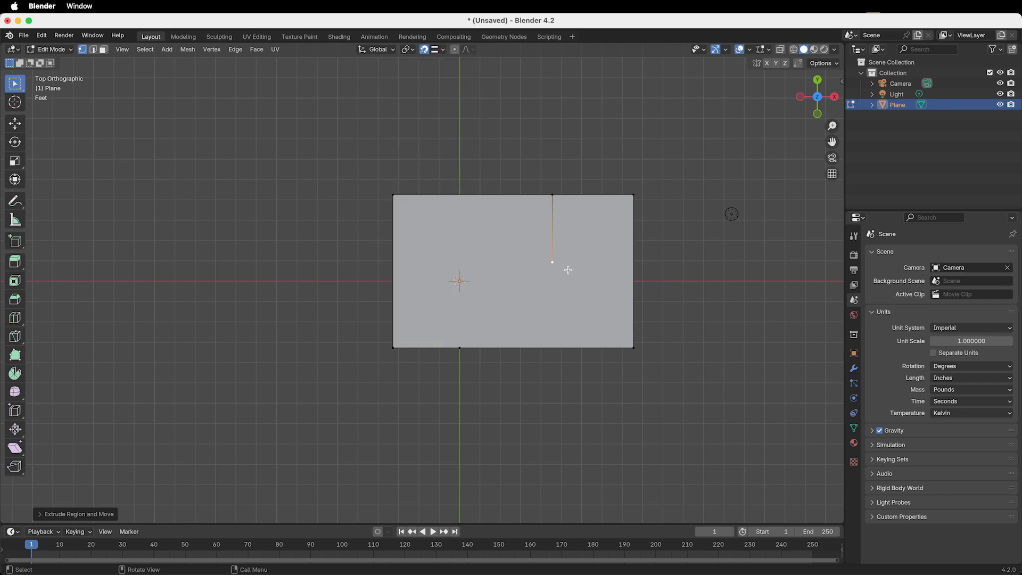
key(e)
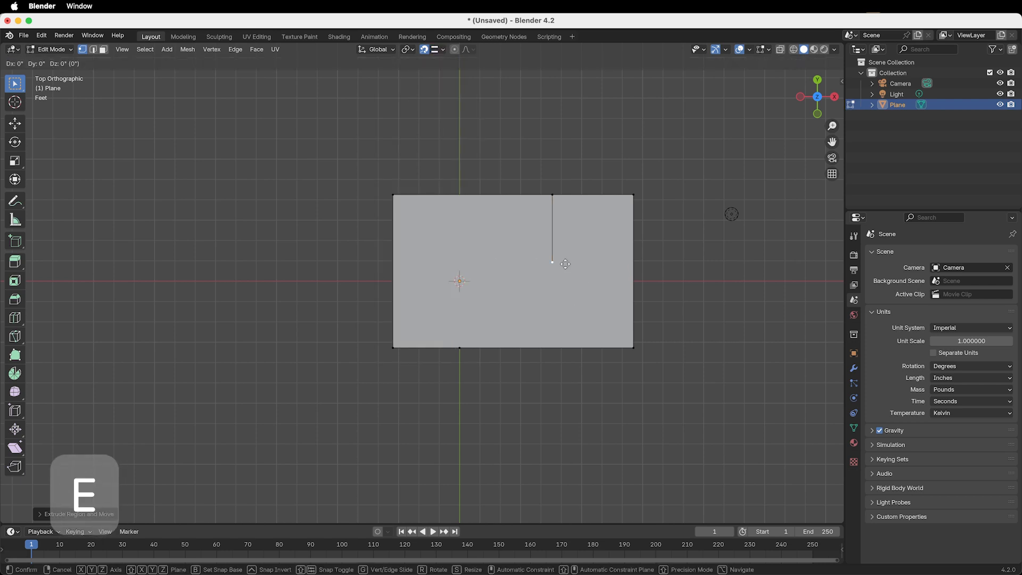
key(x)
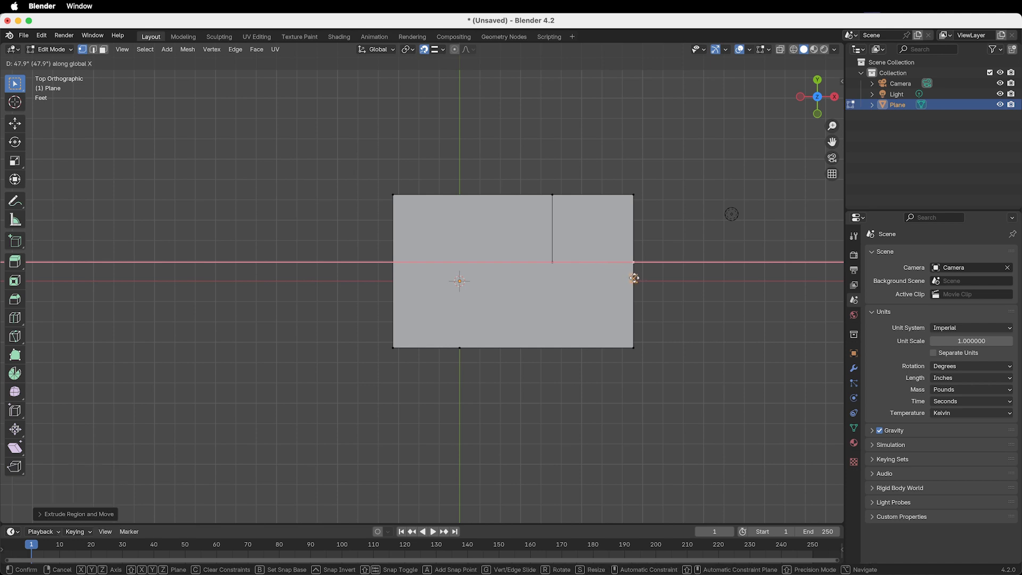
click(634, 277)
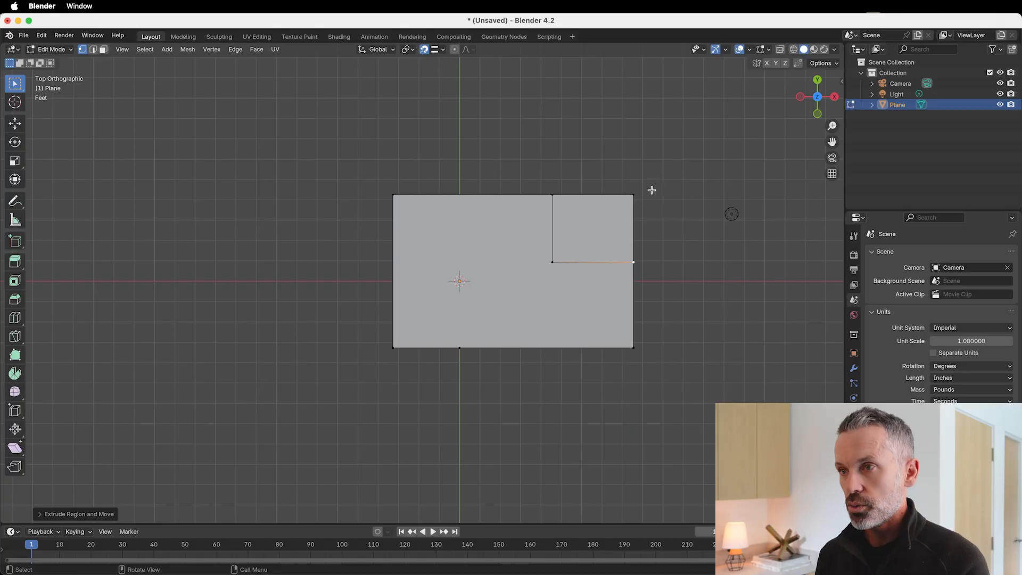
click(552, 195)
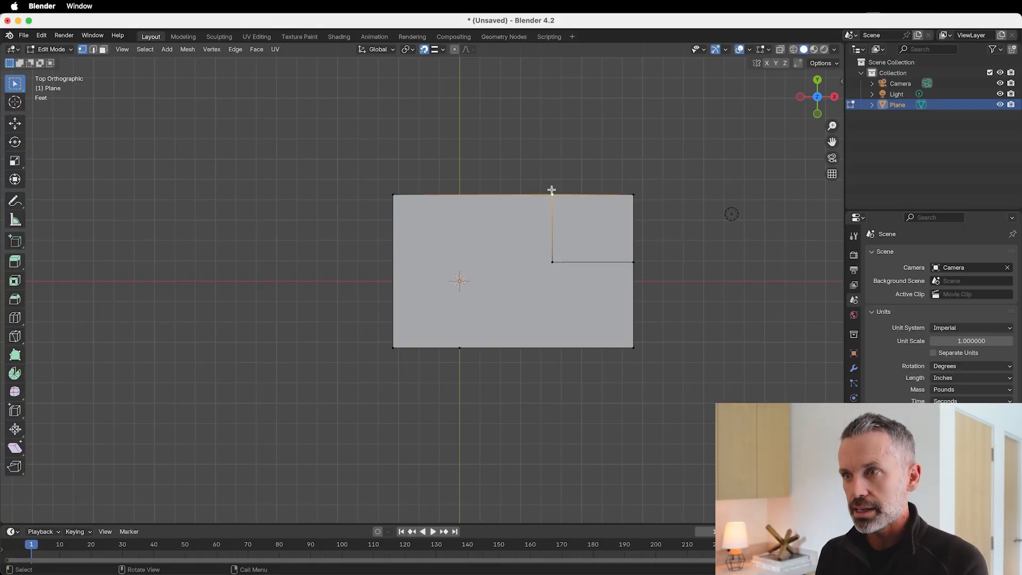
key(g)
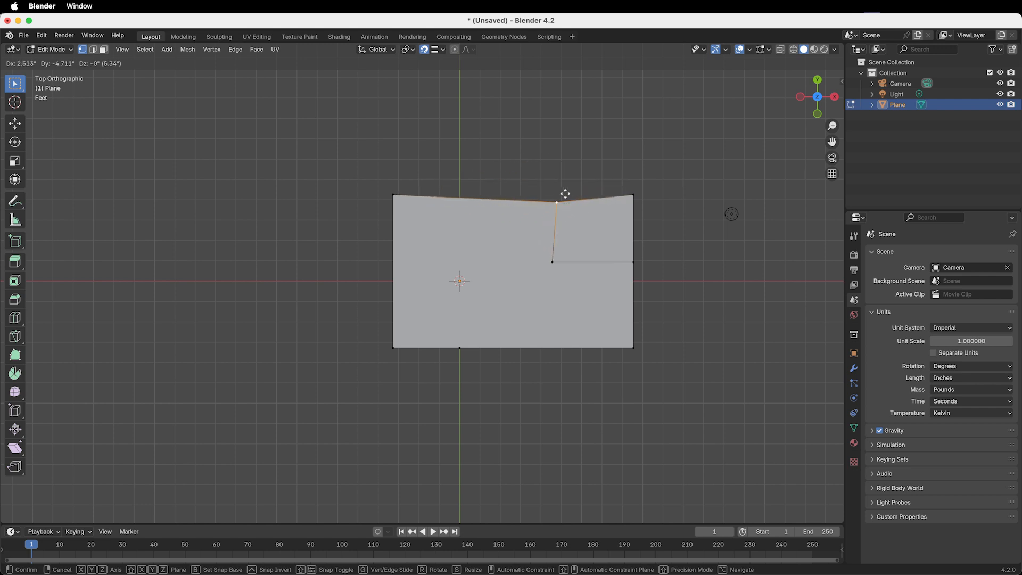
key(Escape)
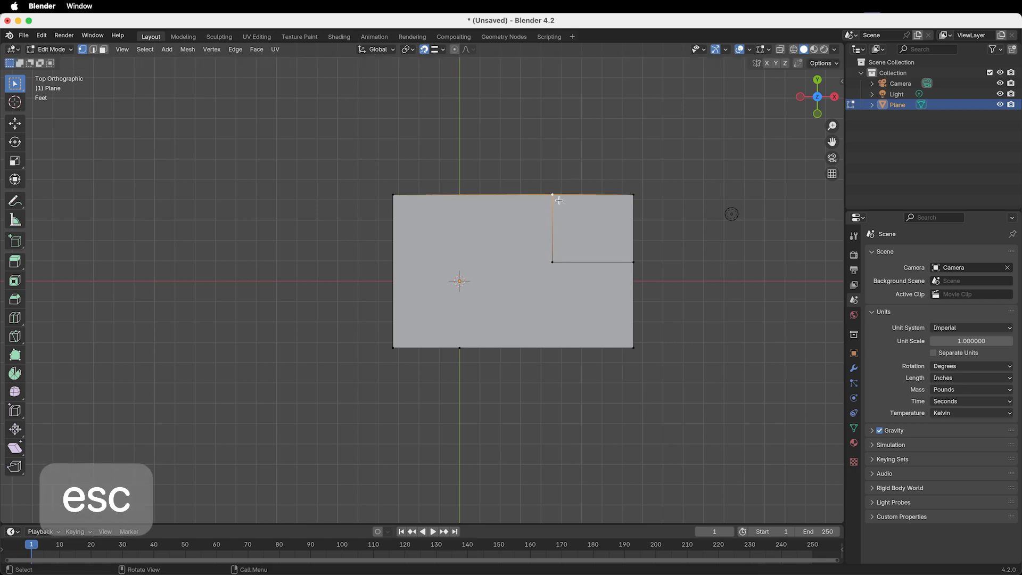
click(634, 262)
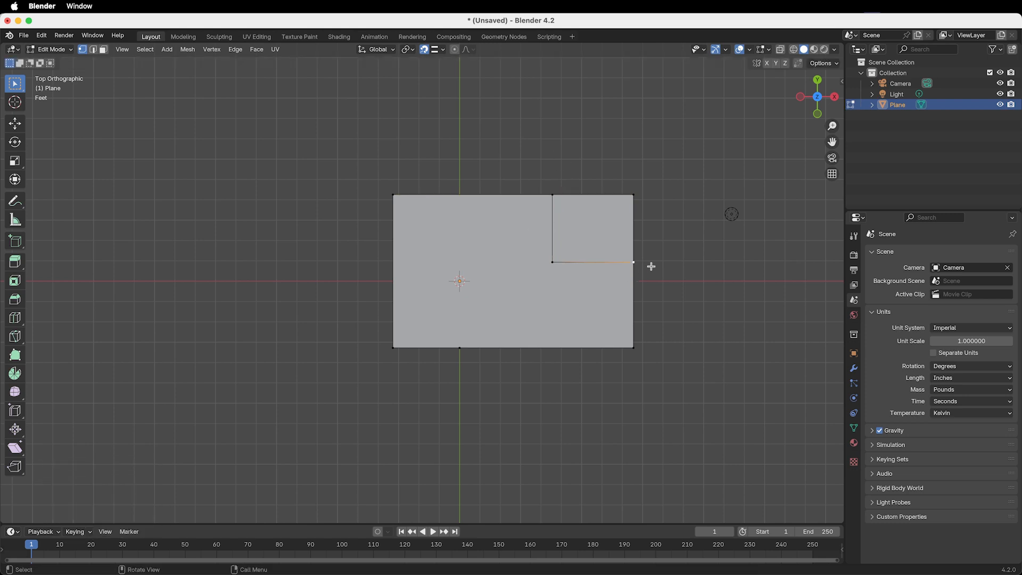
key(g)
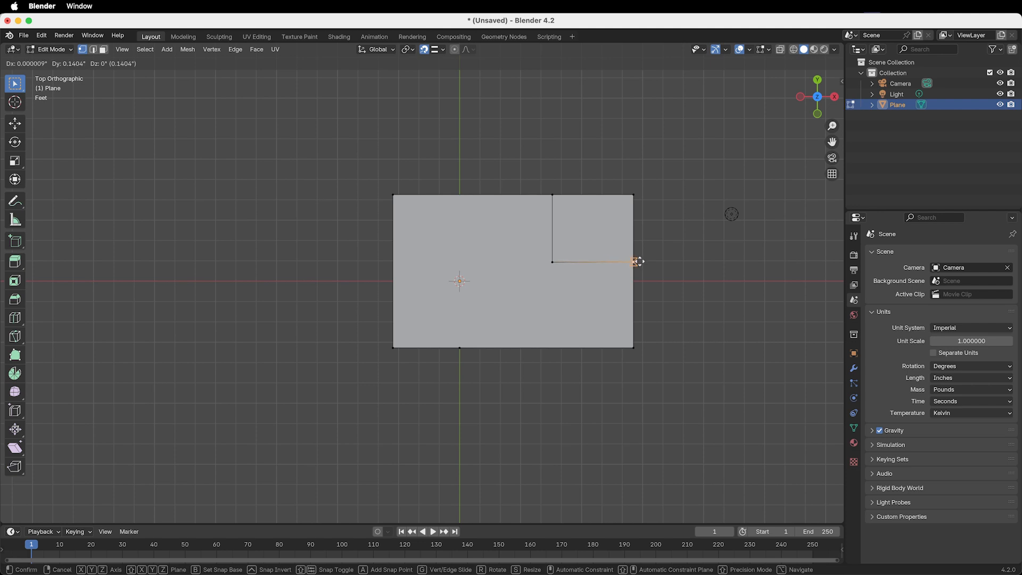
key(Escape)
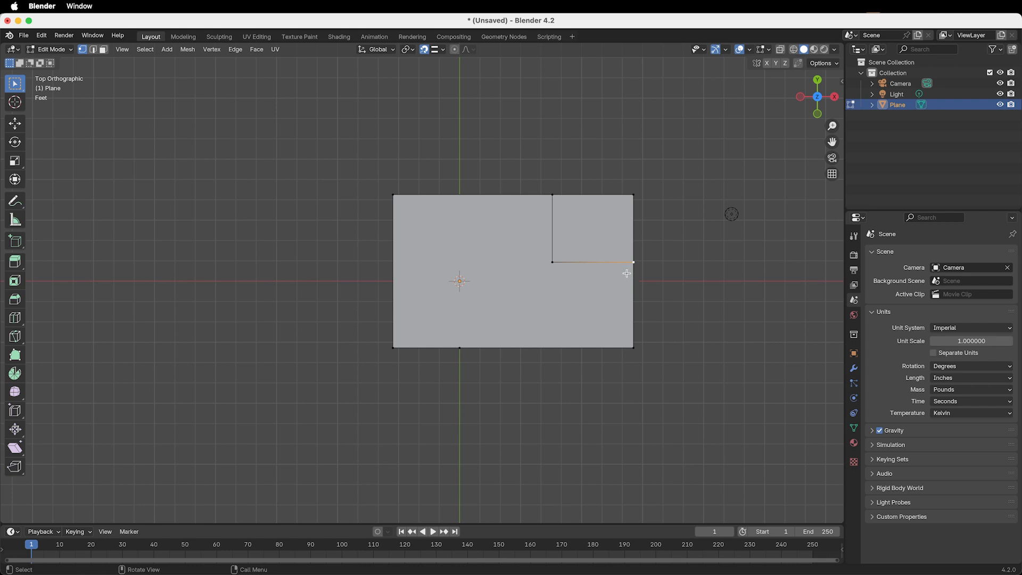
- Subdivide the rectangle's right edge once and return to vertex selection with the subdivided edge deselected
key(2)
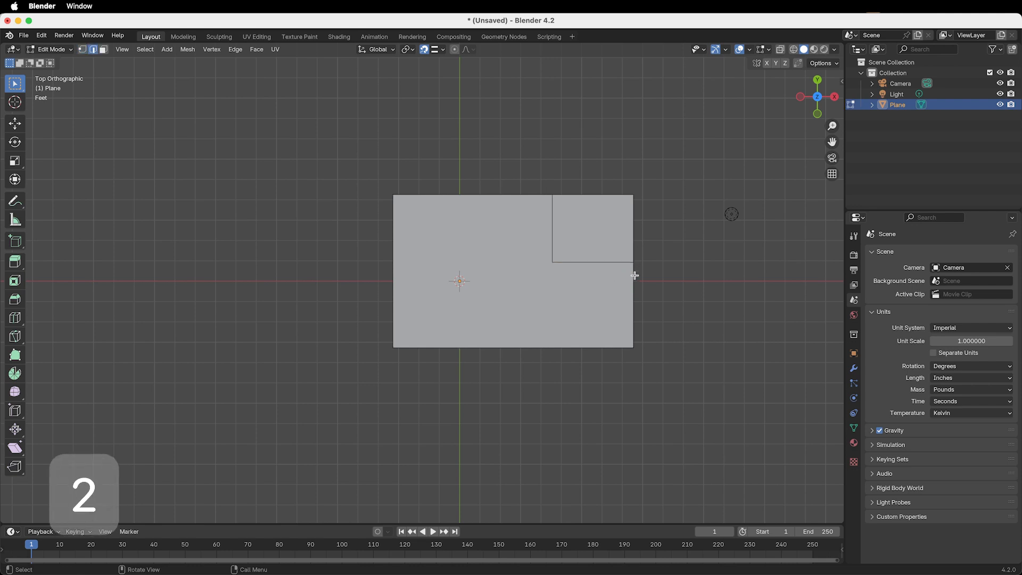
click(633, 276)
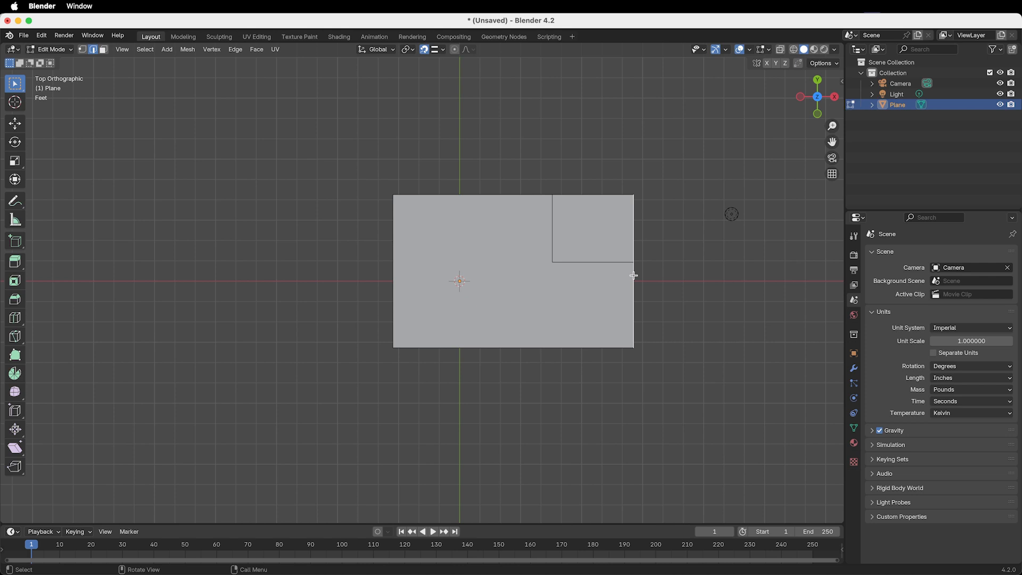
right_click(633, 276)
click(615, 276)
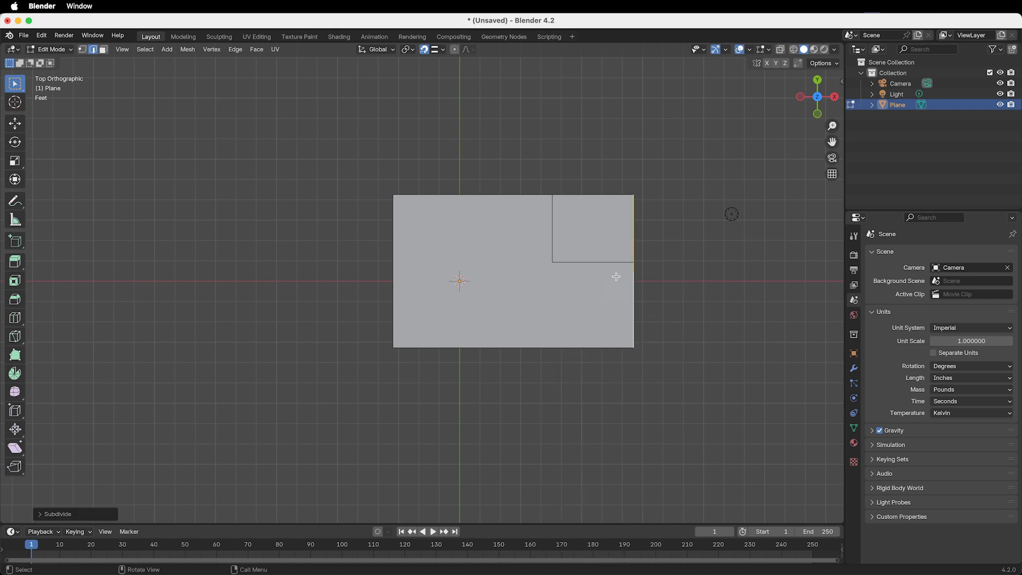
key(1)
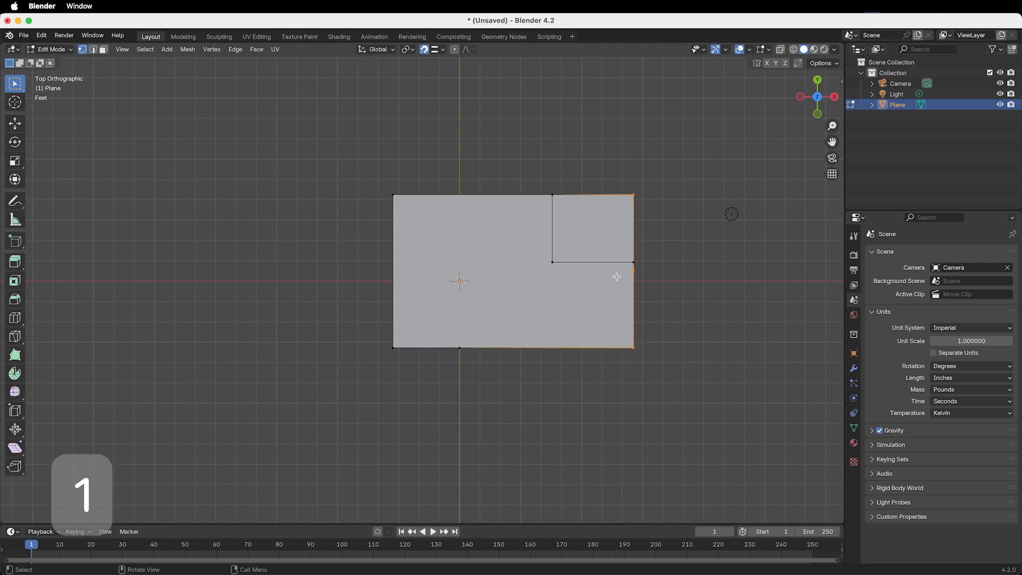
click(654, 265)
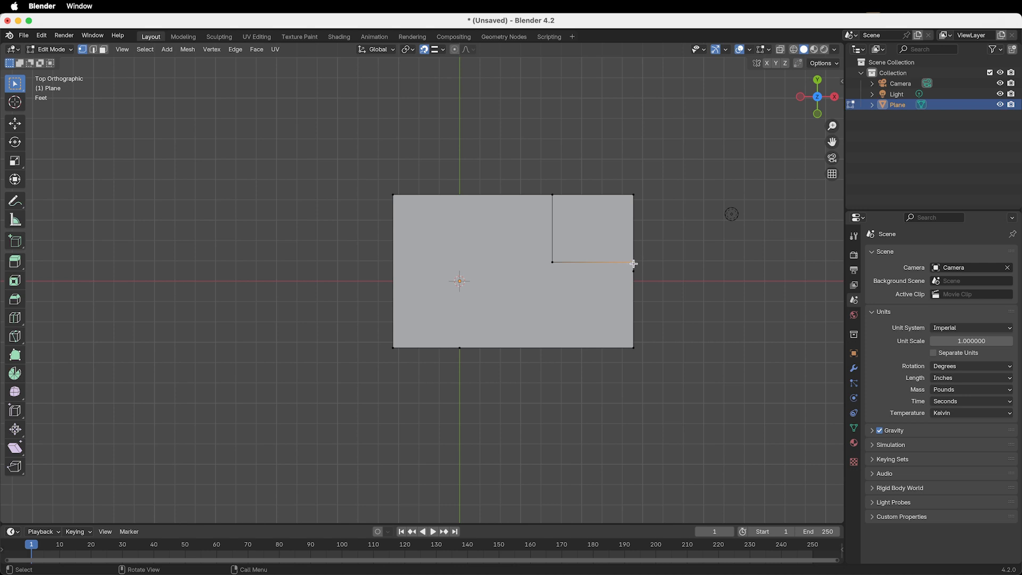
- Slide the right edge's new midpoint vertex up with Vertex Slide until it meets the end of the inner horizontal edge
click(634, 272)
key(g)
key(g)
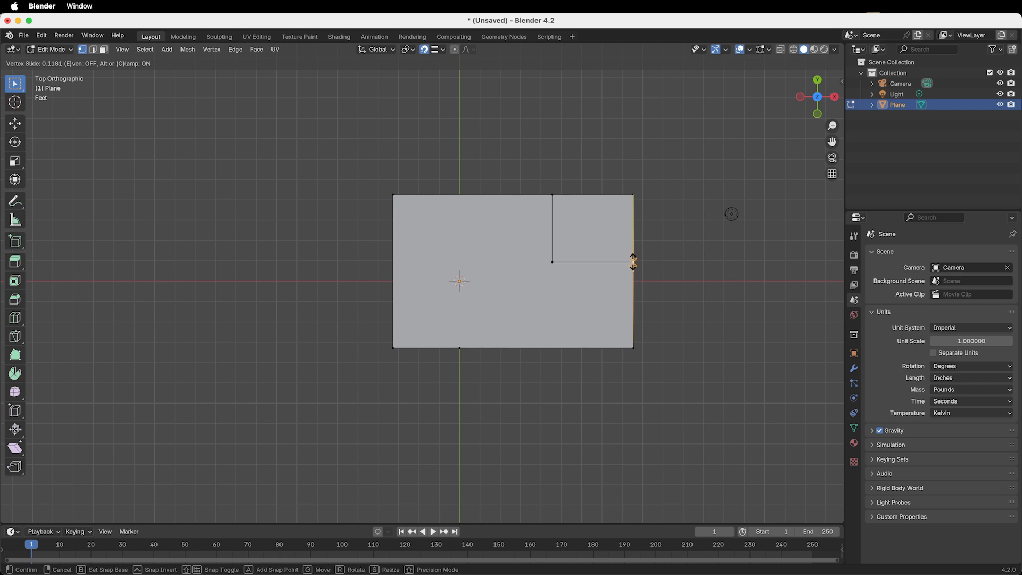
click(633, 261)
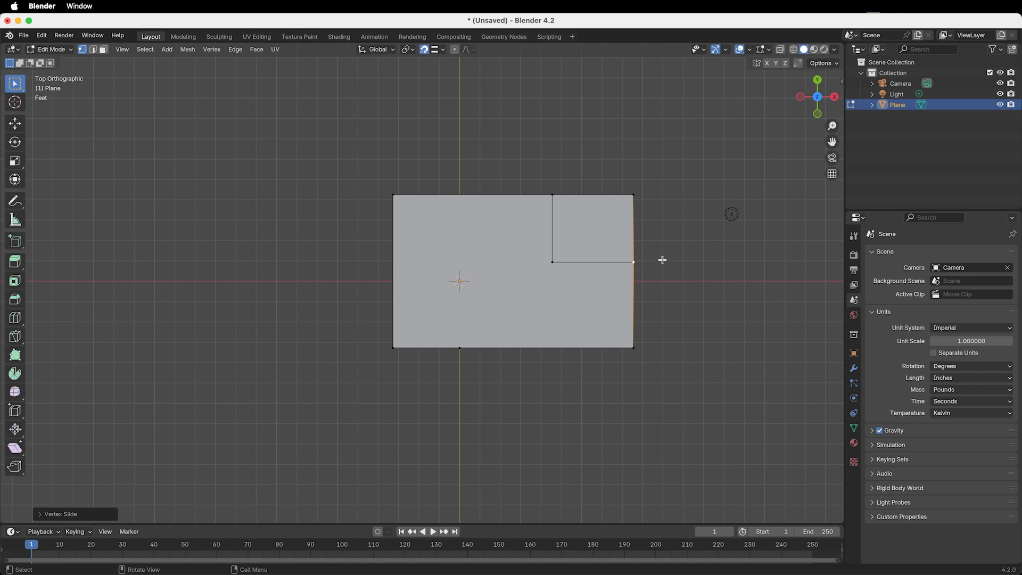
- In wireframe shading, select both overlapping vertices on the rectangle's right edge and merge them by distance
drag(621, 249, 647, 276)
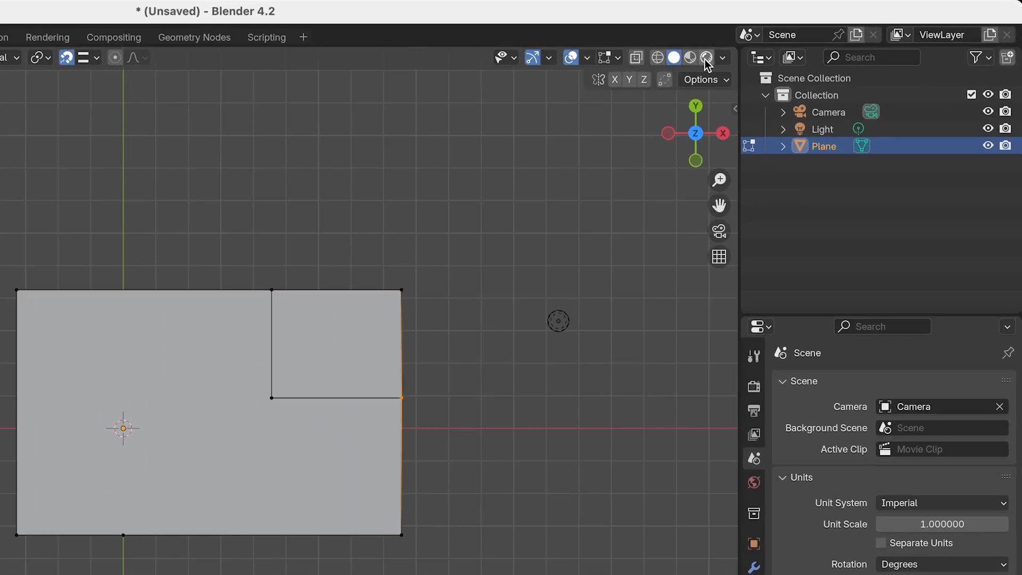
click(658, 58)
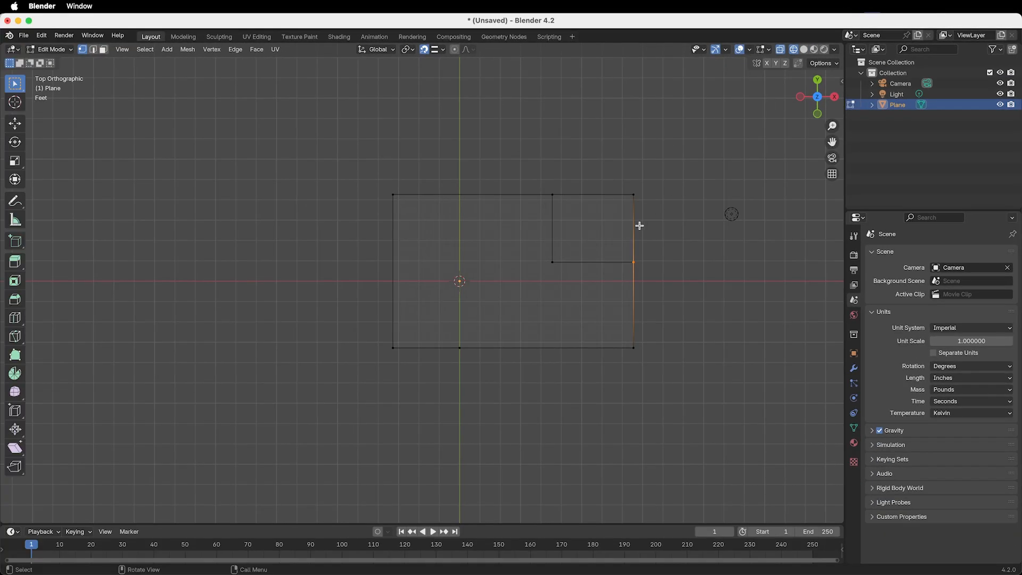
drag(619, 245, 648, 275)
right_click(634, 263)
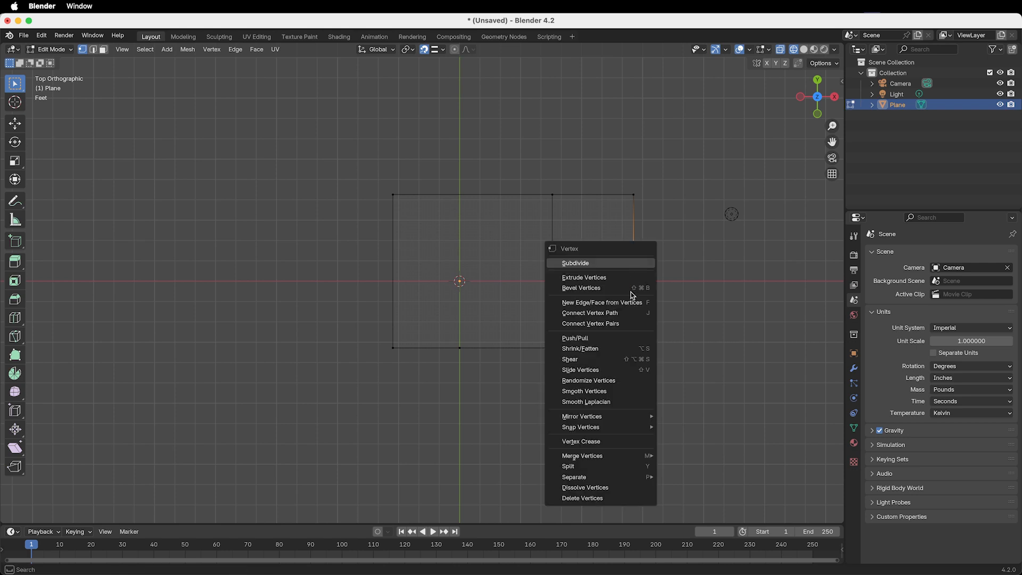
mouse_move(636, 459)
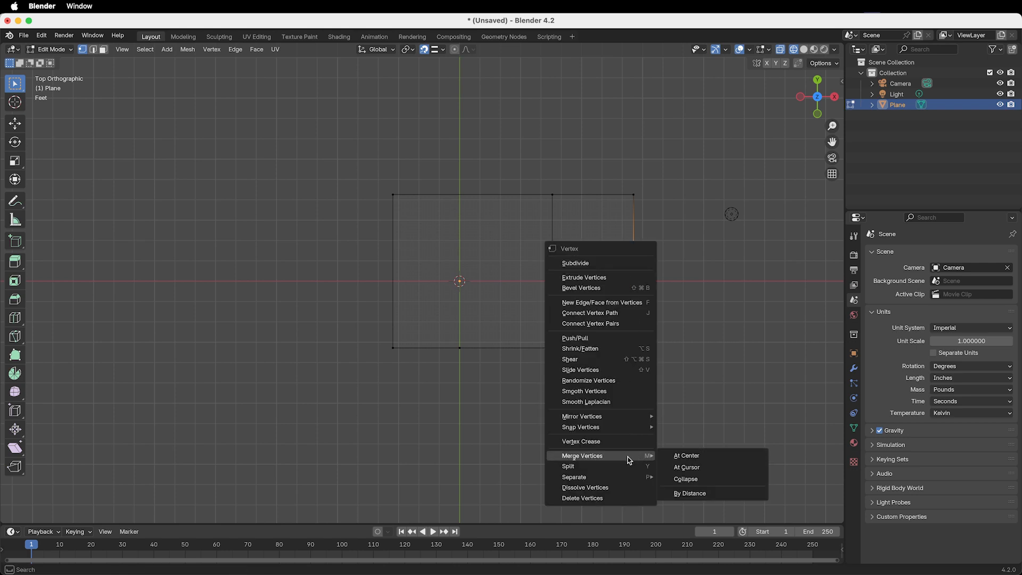
click(715, 493)
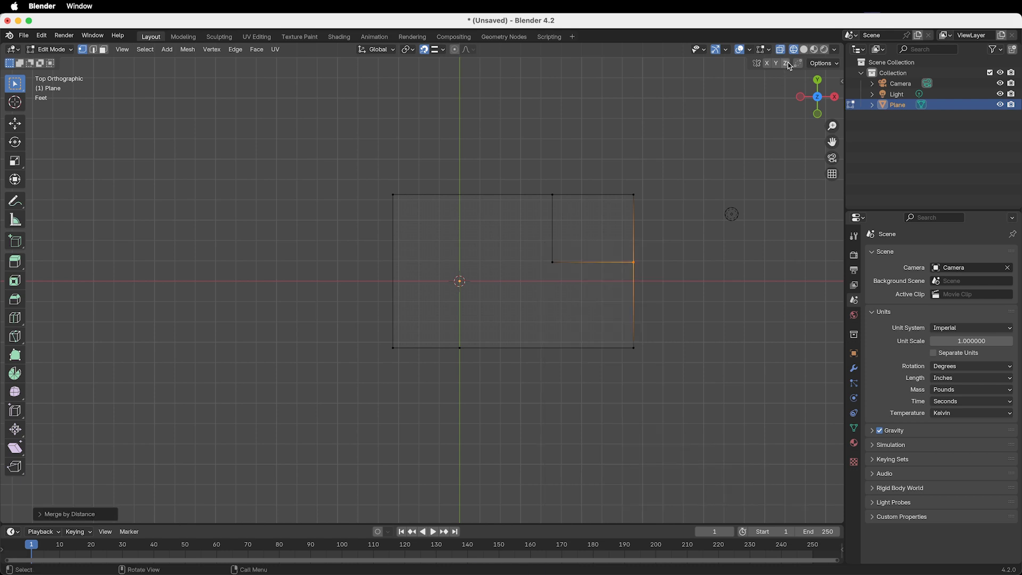
- Return to solid shading and test the merged vertex's connection with a trial move, cancelling the move
click(805, 50)
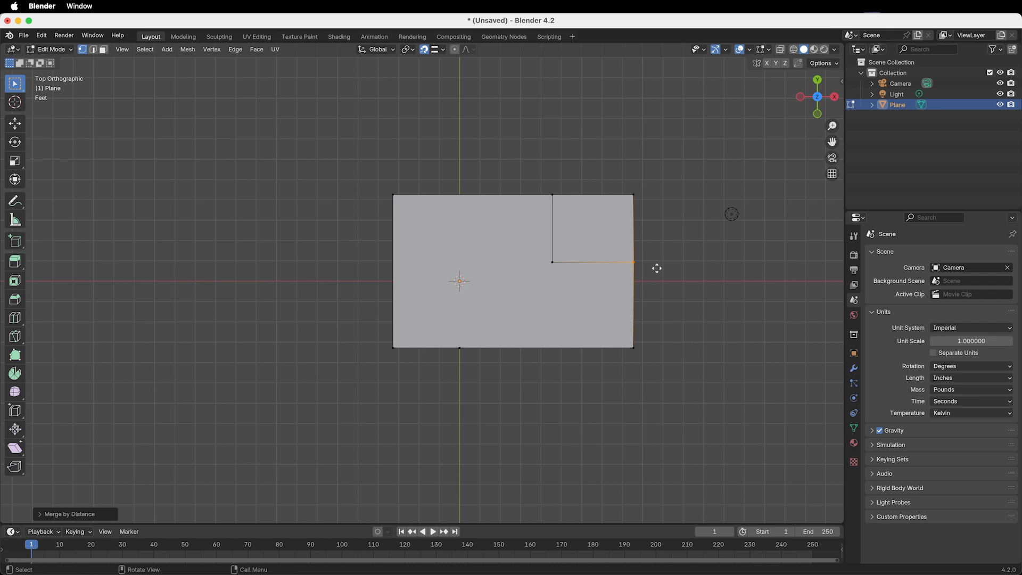
key(g)
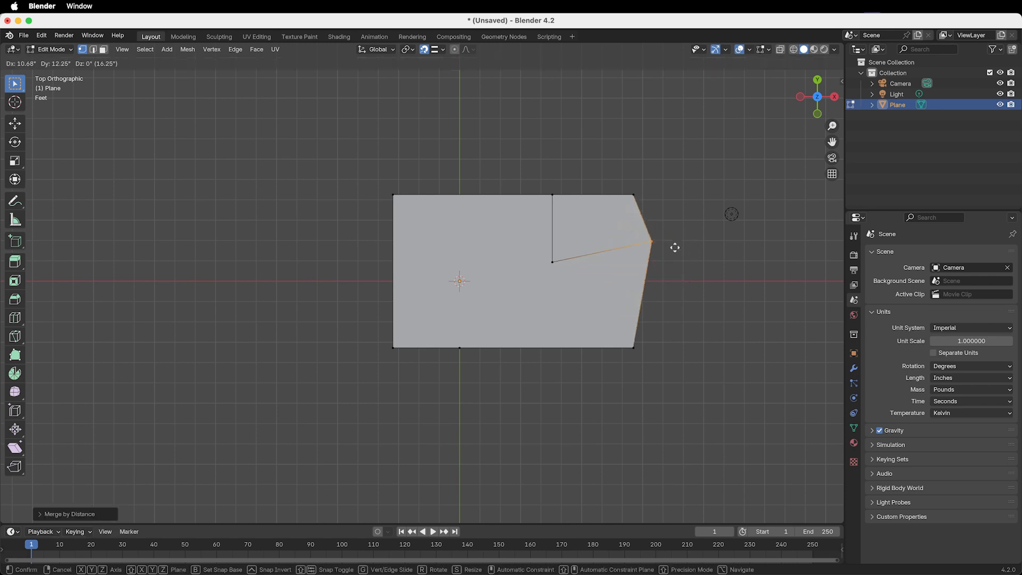
key(Escape)
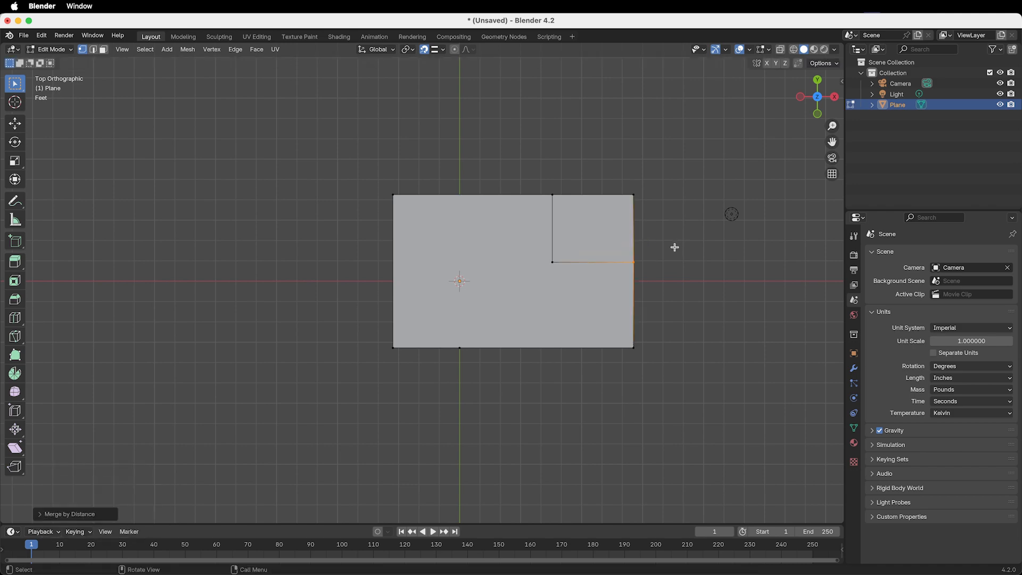
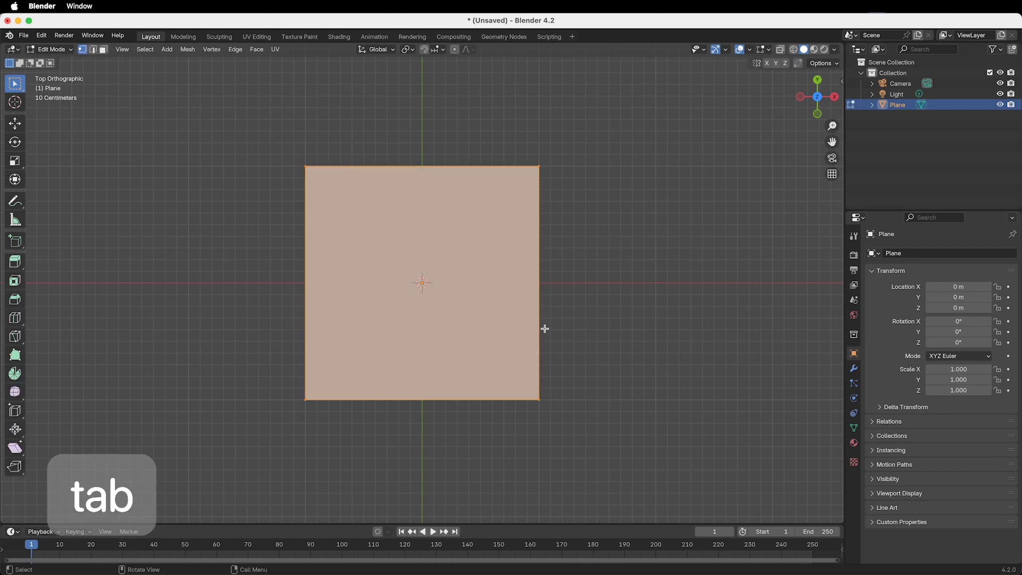
- Delete three of the new plane's corner vertices, keeping only the lower-left one
click(236, 191)
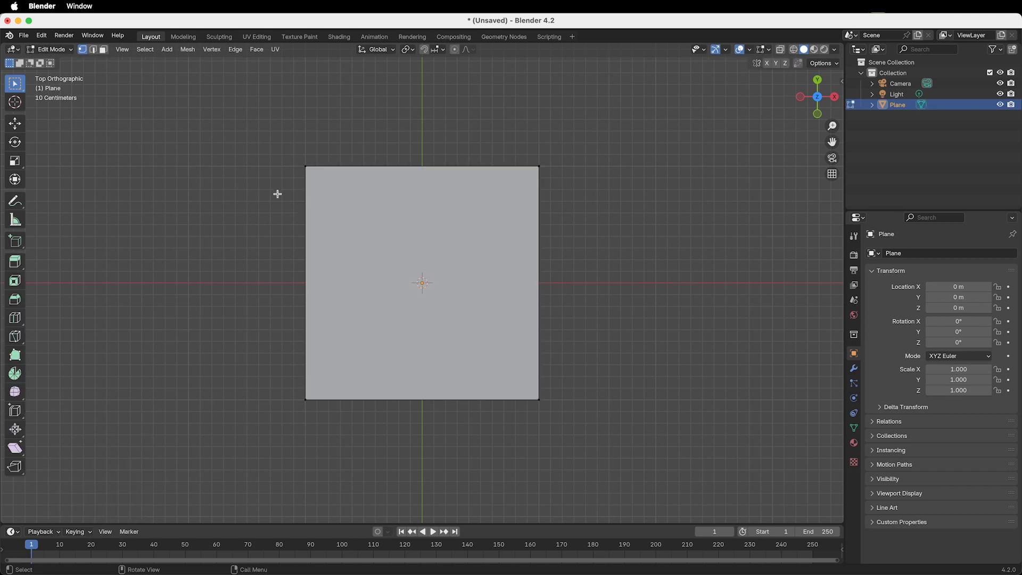
shift+click(305, 166)
shift+click(538, 166)
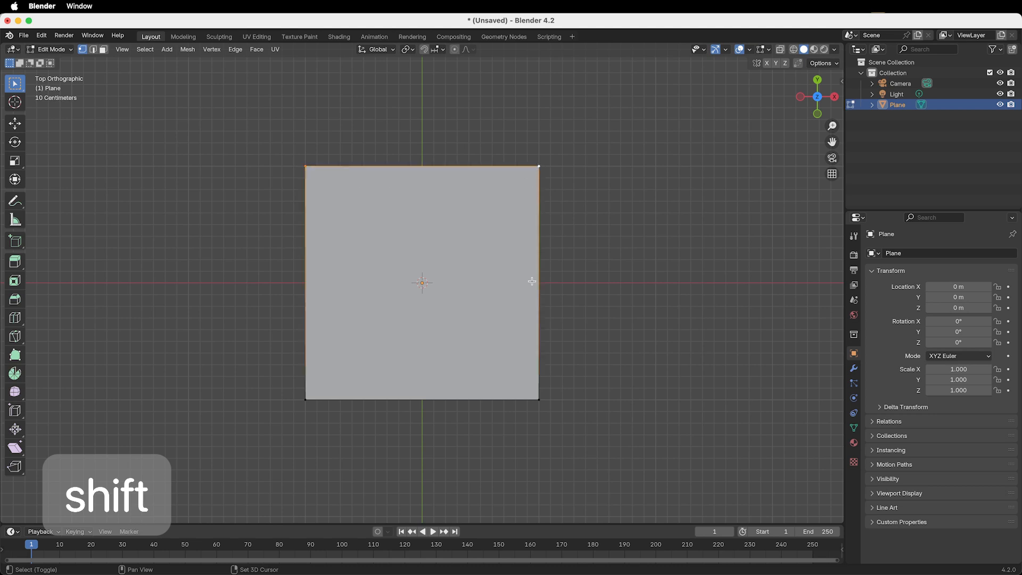
shift+click(537, 401)
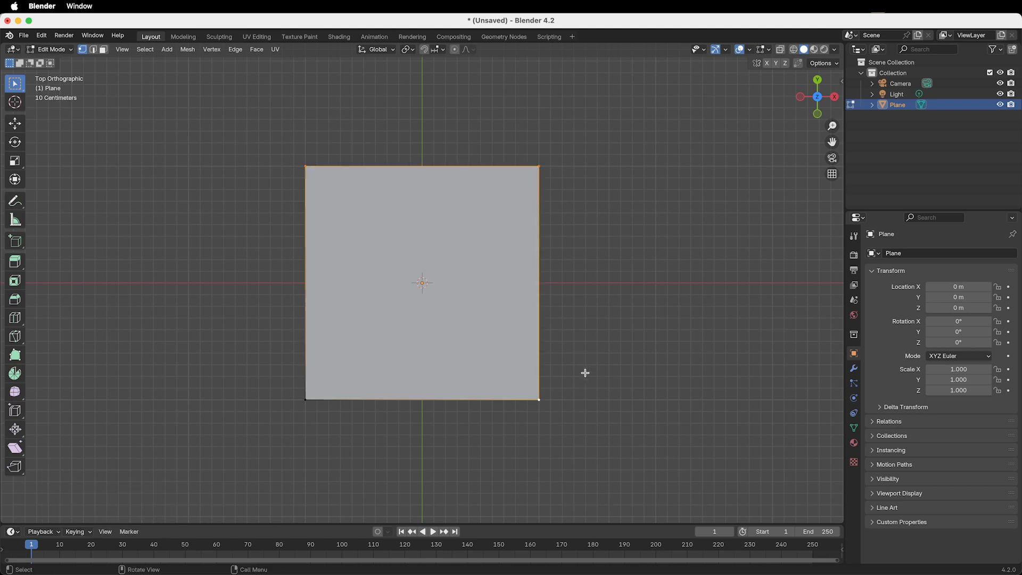
key(x)
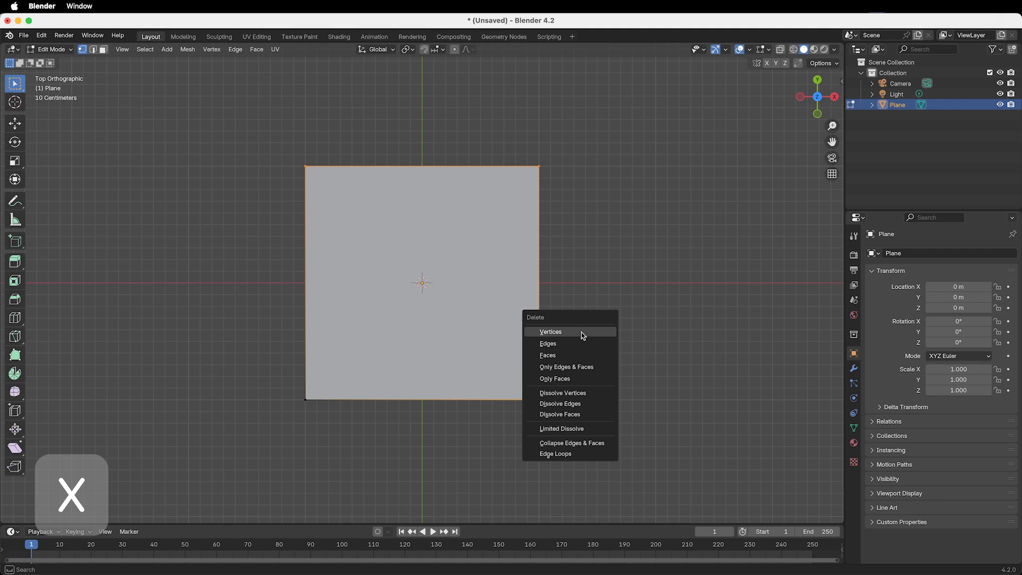
click(564, 331)
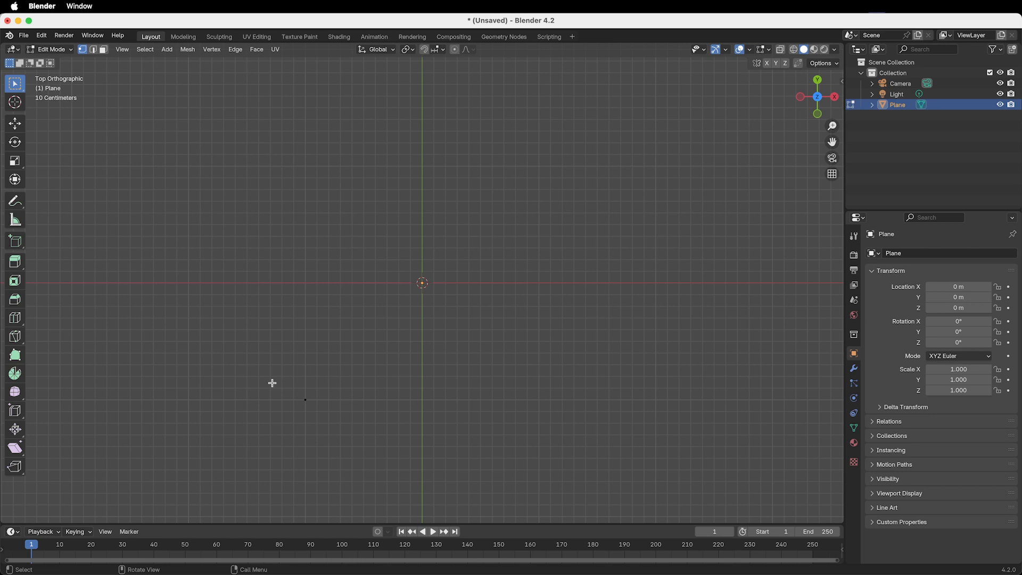
- Set the scene's unit system to Imperial and its length unit to Inches
click(854, 301)
click(884, 312)
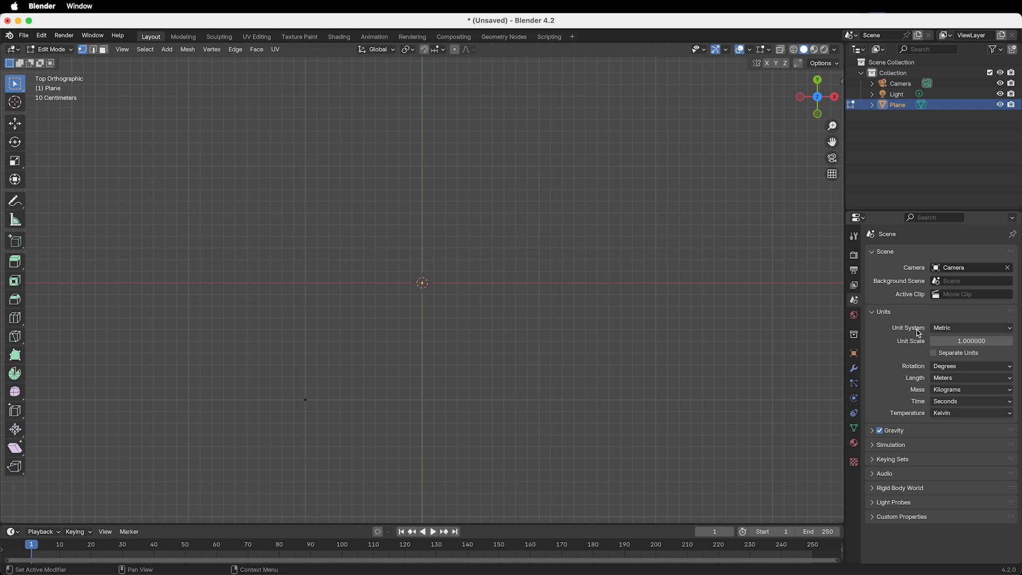
click(981, 329)
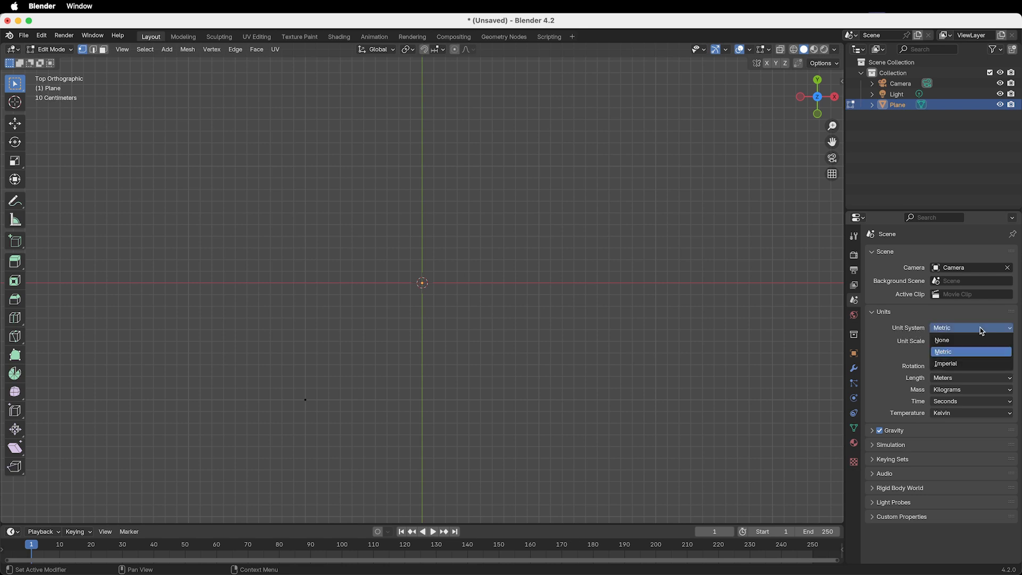
click(955, 364)
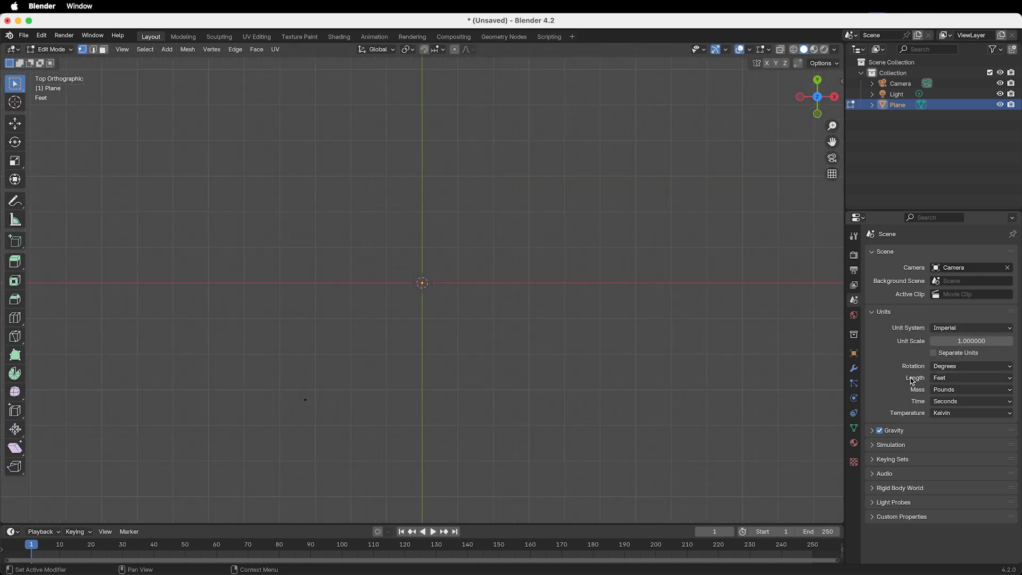
click(942, 378)
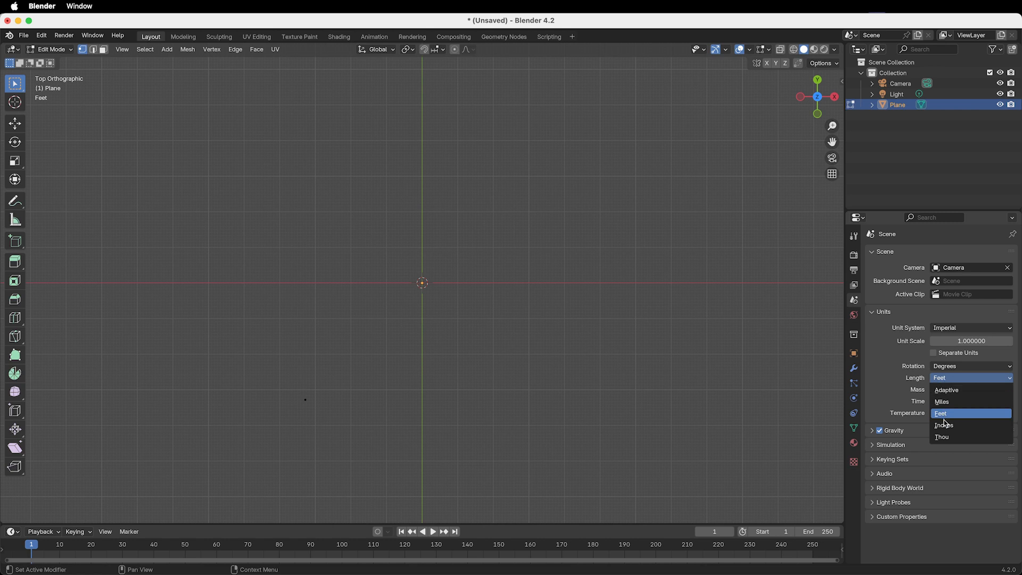
click(946, 425)
- Select the remaining vertex and extrude it 6 inches along the Y axis
ctrl+right_click(305, 399)
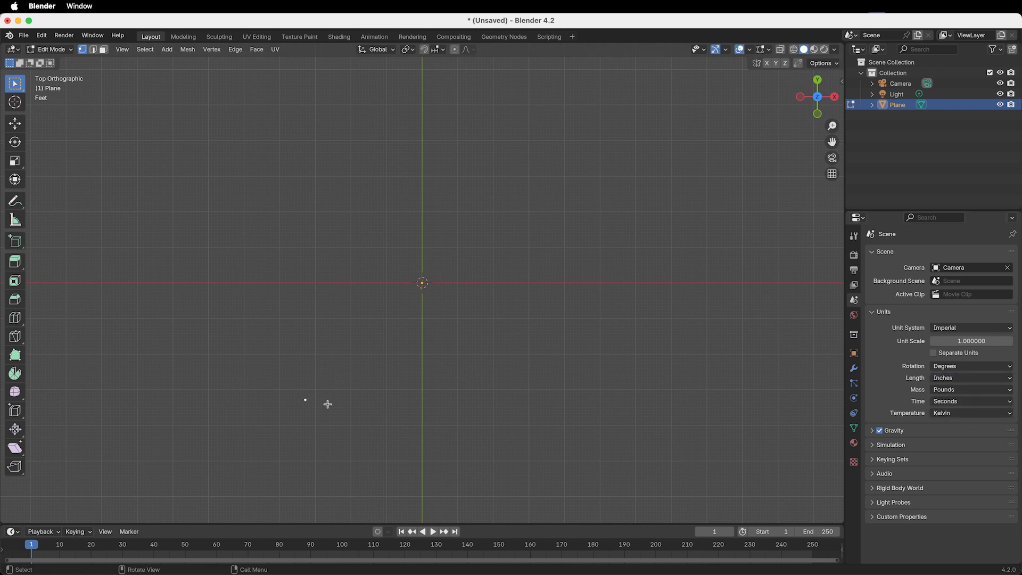
key(e)
key(y)
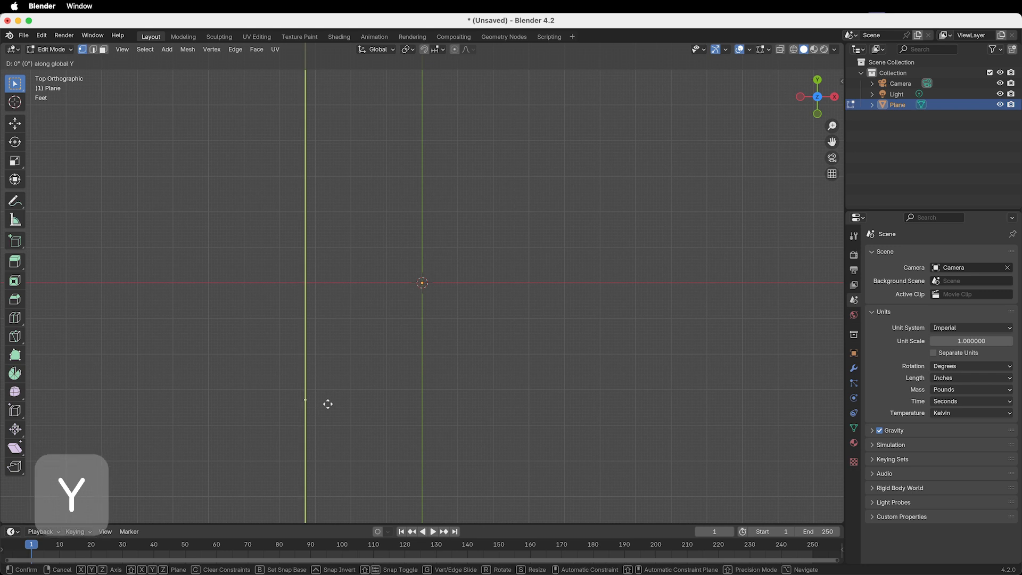
text(6)
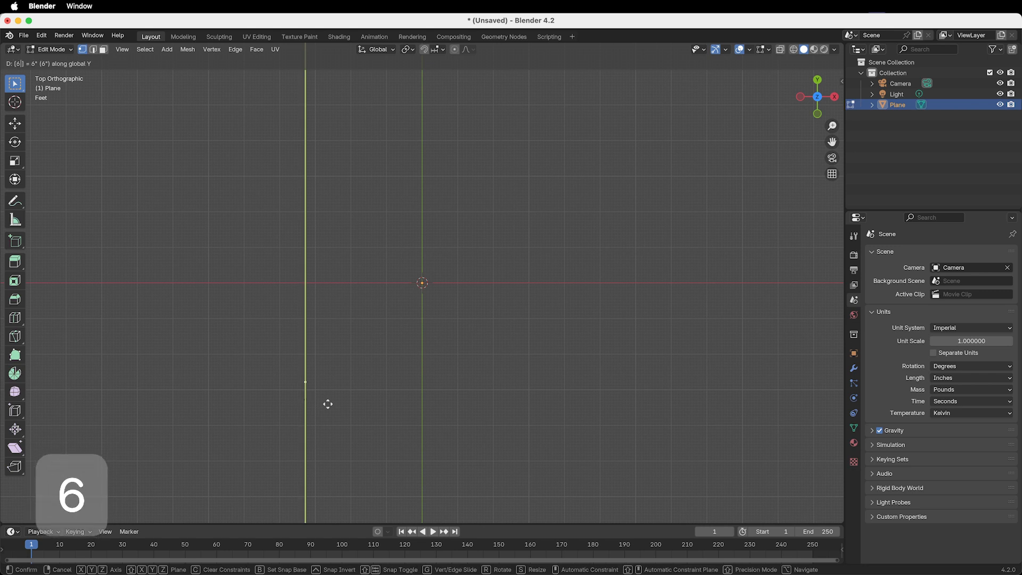
key(Return)
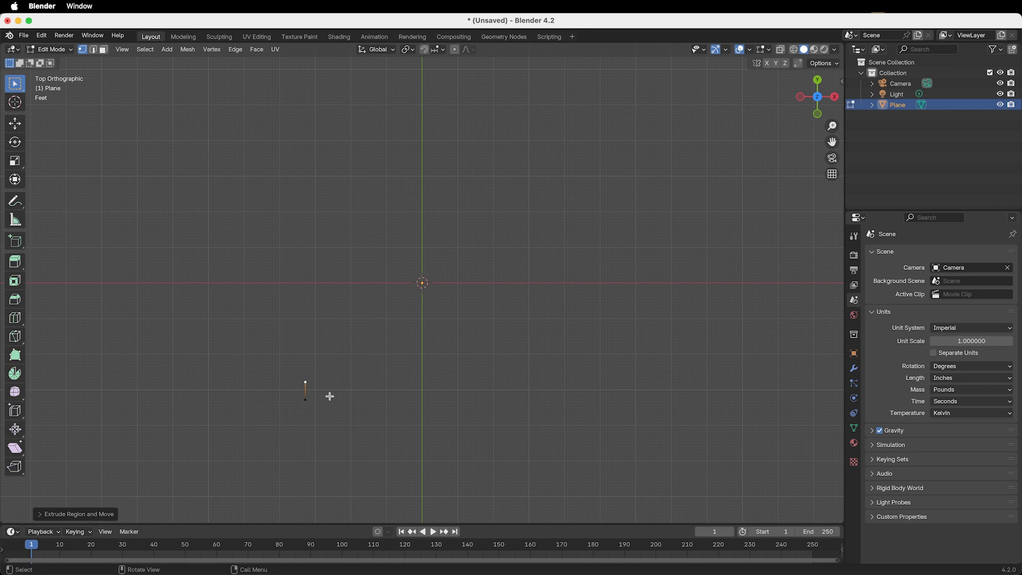
- Switch to edge selection and extrude the vertical edge 6 inches along the X axis into a square face
key(2)
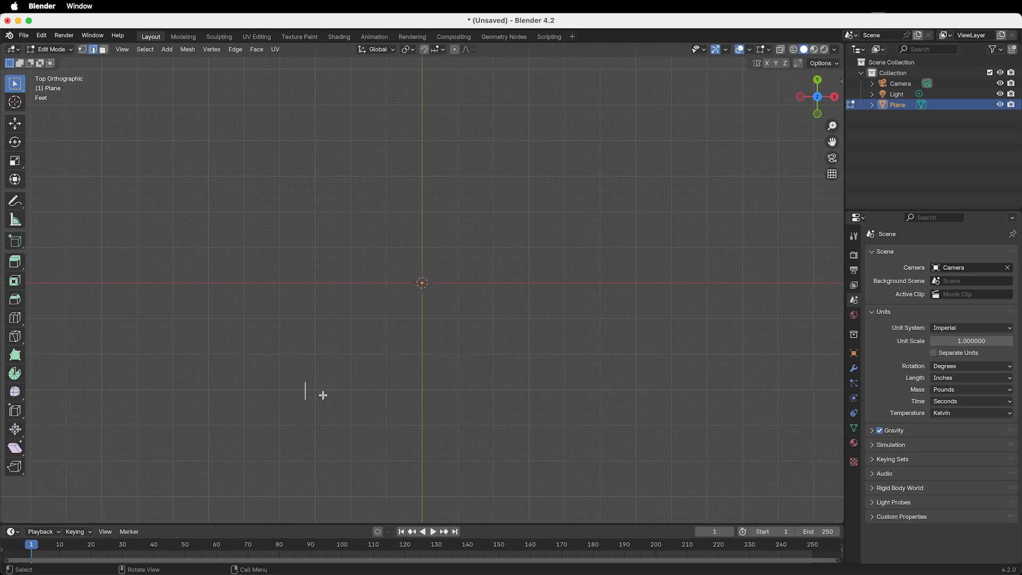
key(e)
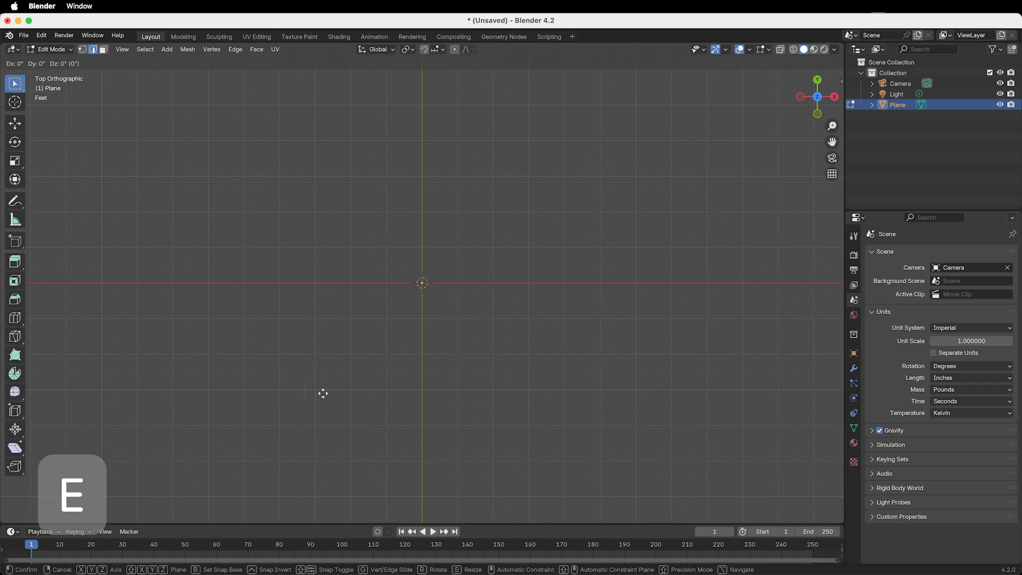
key(x)
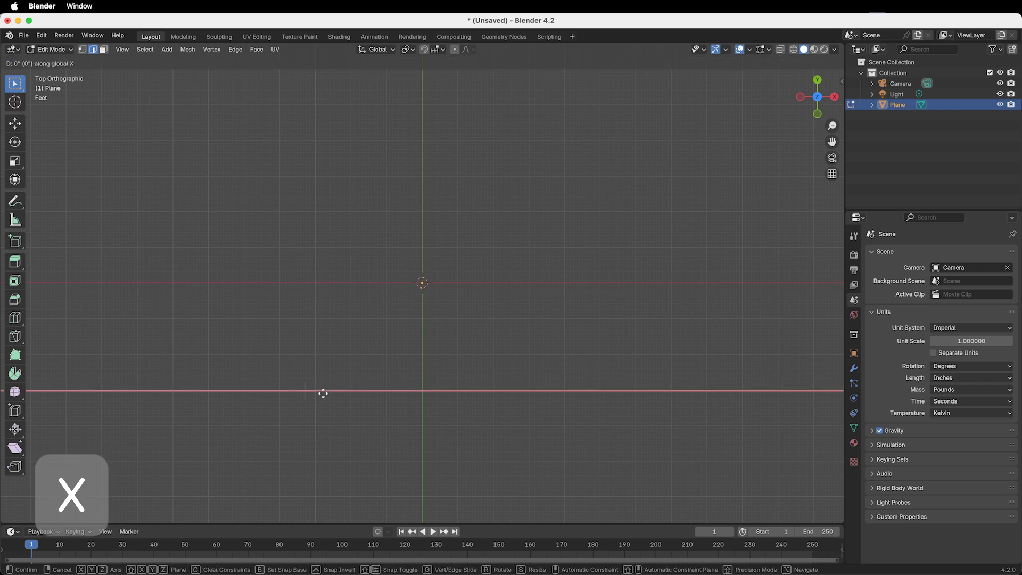
text(6)
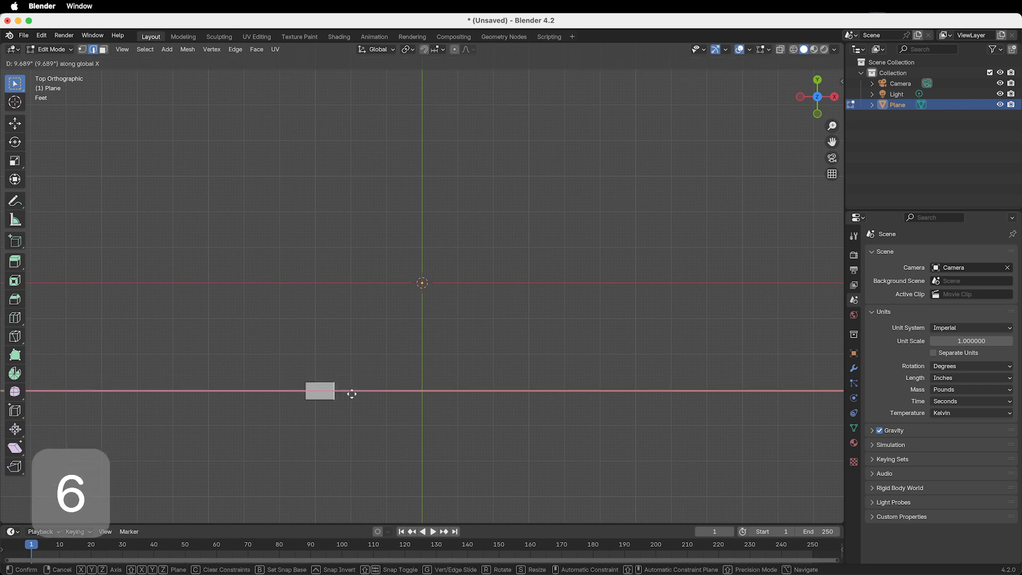
key(Return)
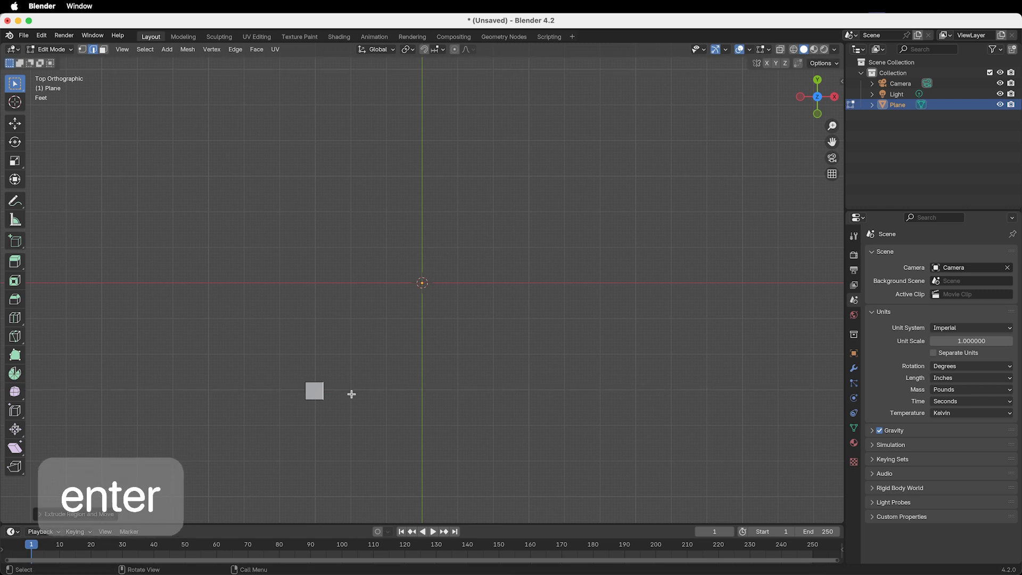
- Extrude the square's upper edge 192 inches along the Y axis to form the left wall
click(313, 381)
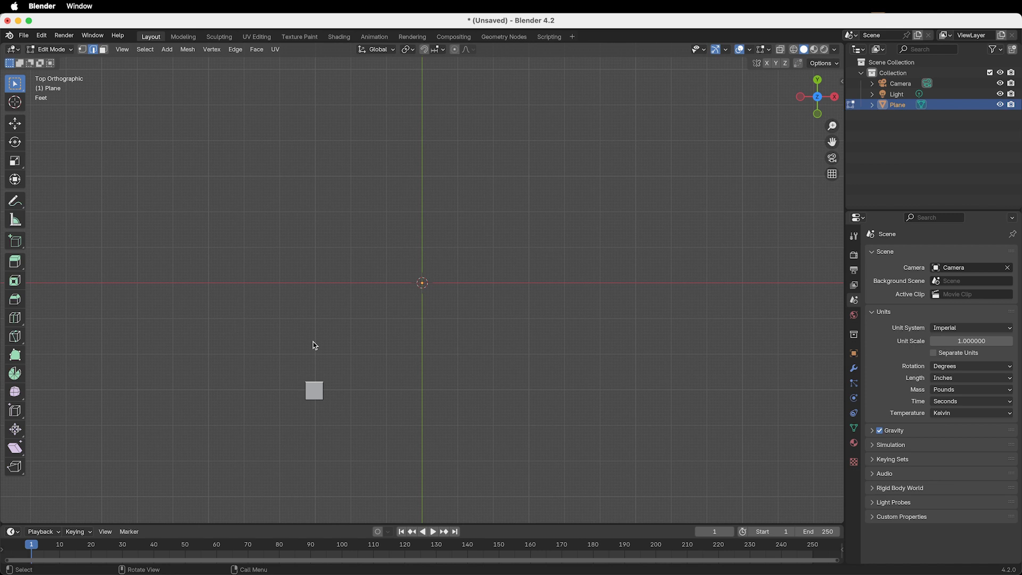
key(g)
key(e)
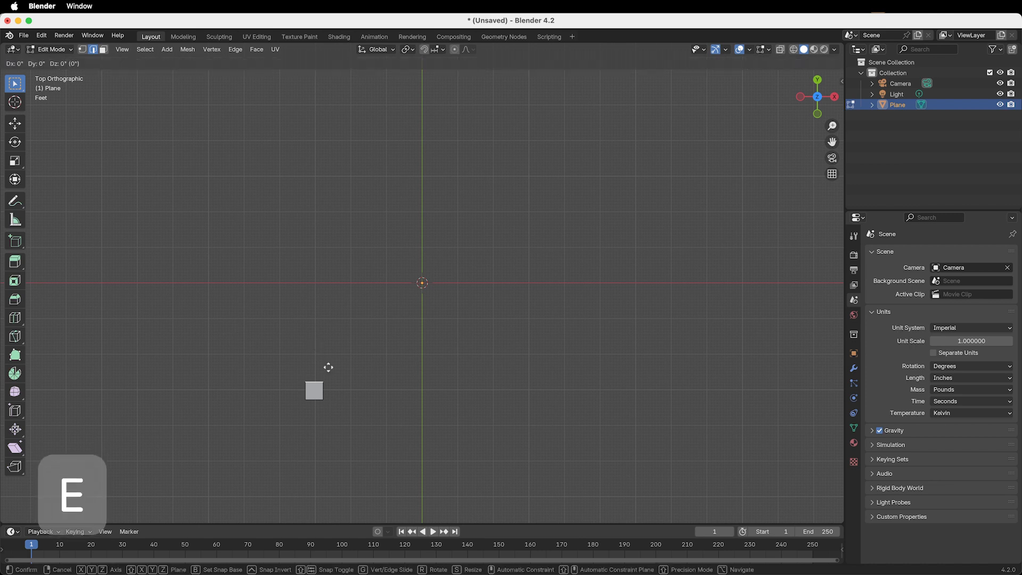
key(y)
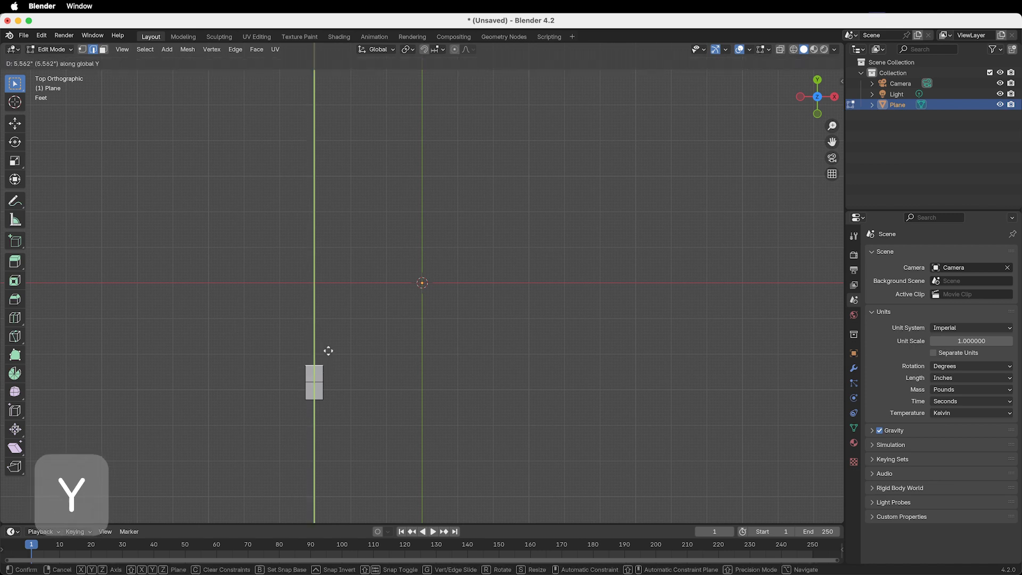
text(192)
key(Return)
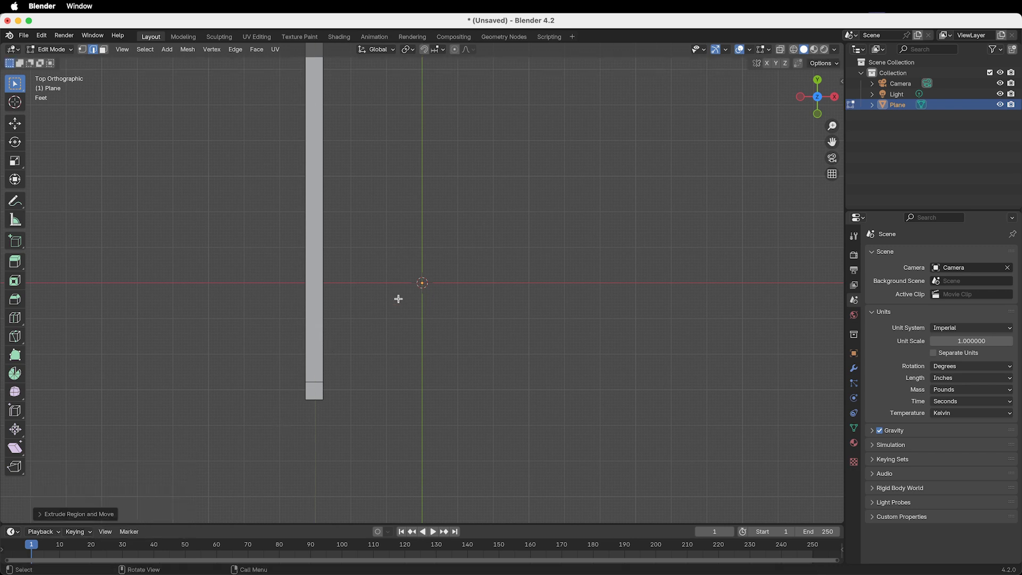
- Extrude the left wall's upper end edge 6 inches along the Y axis to form the corner square
scroll(399, 299, up, 2)
scroll(398, 297, down, 4)
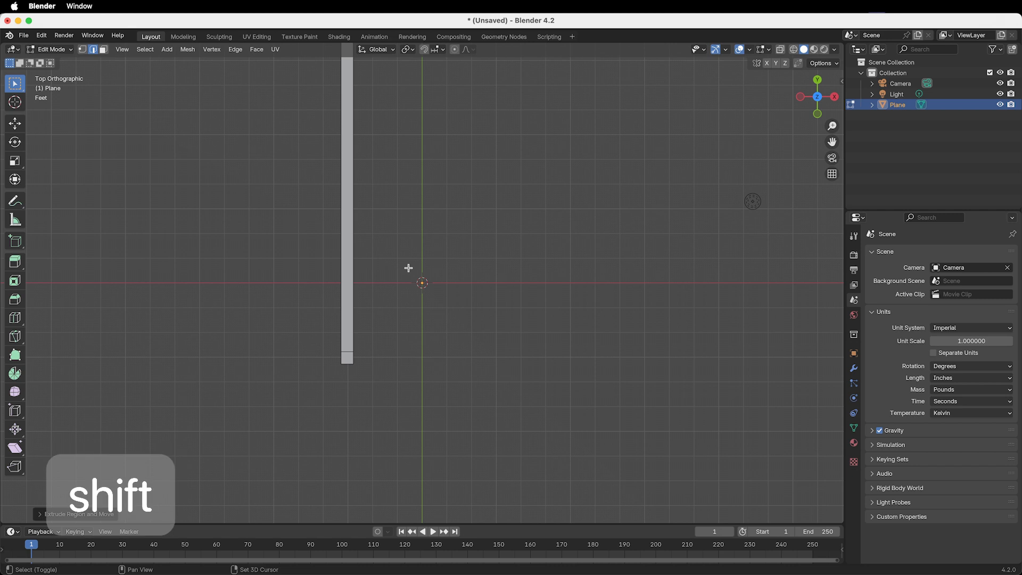
shift+middle_drag(409, 268, 378, 392)
scroll(406, 329, down, 1)
mouse_move(408, 329)
shift+middle_down()
mouse_move(395, 322)
mouse_move(390, 333)
shift+middle_up()
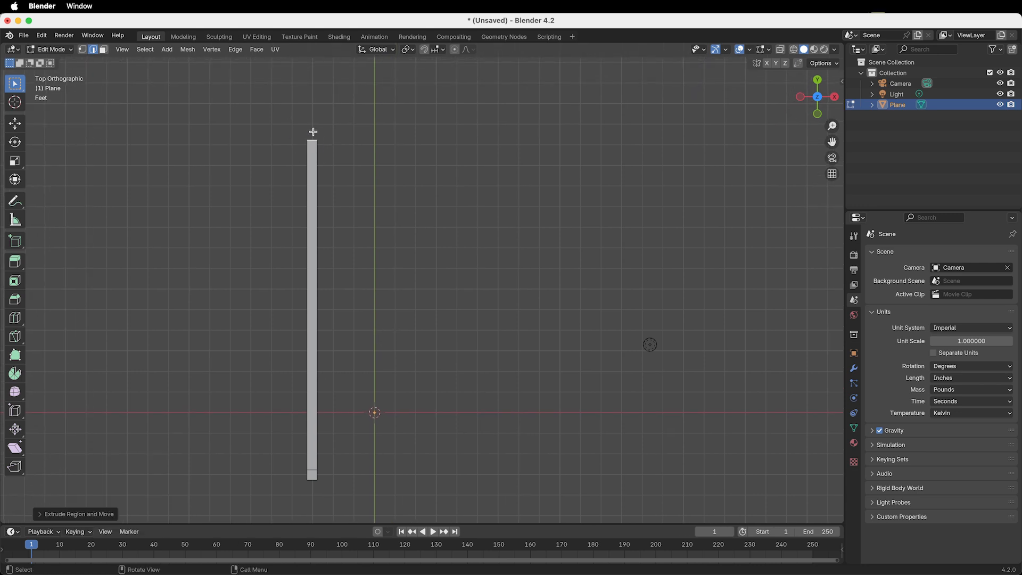
key(e)
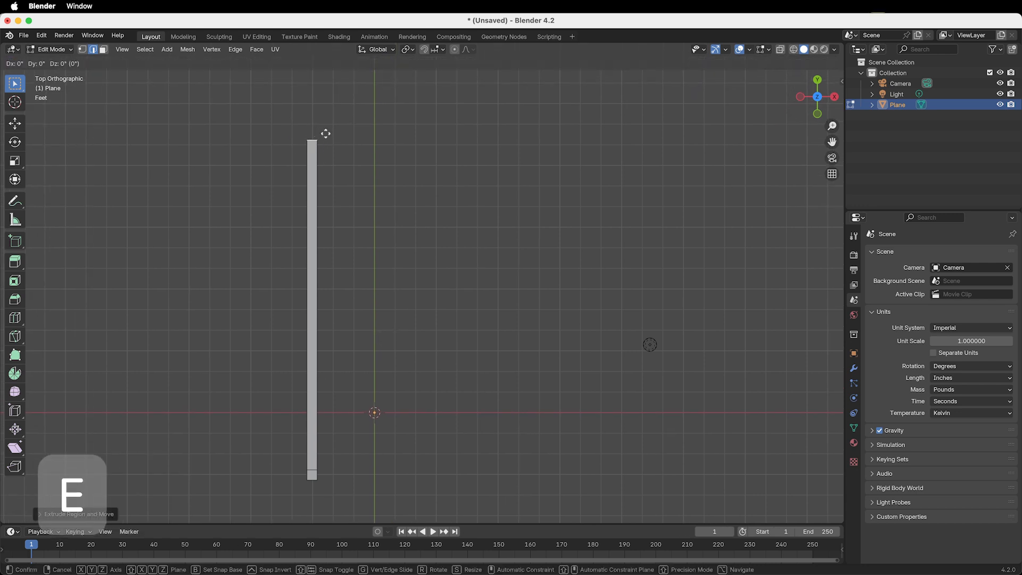
key(y)
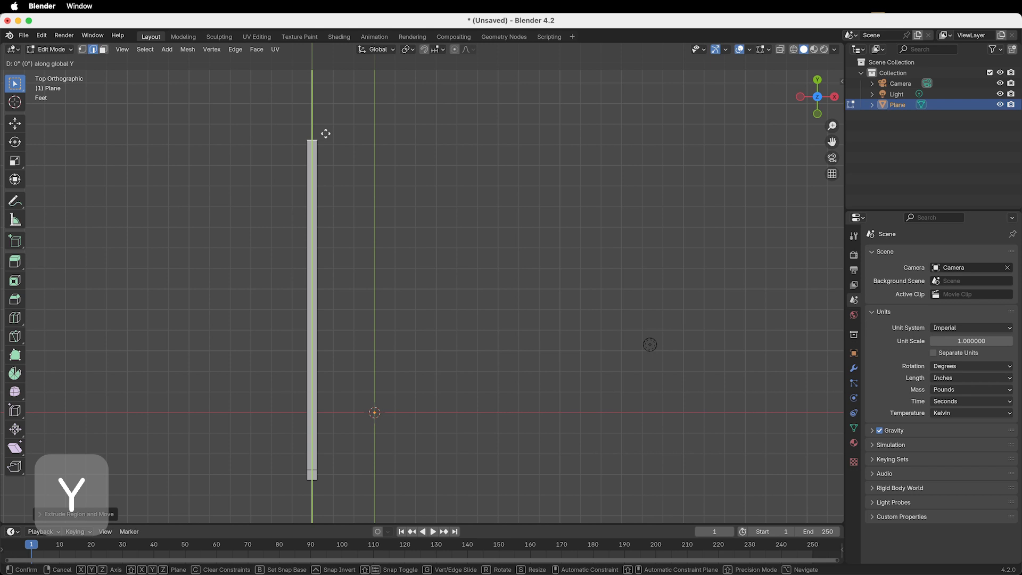
key(6)
key(Return)
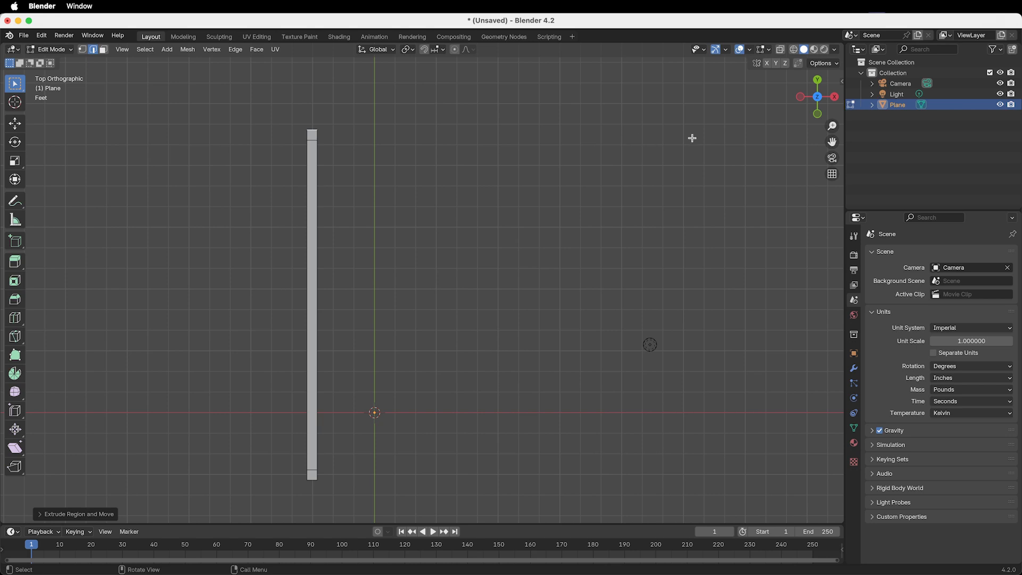
- Extrude the upper-left corner square's right edge 24 inches along the X axis to begin the upper wall
key(ctrl)
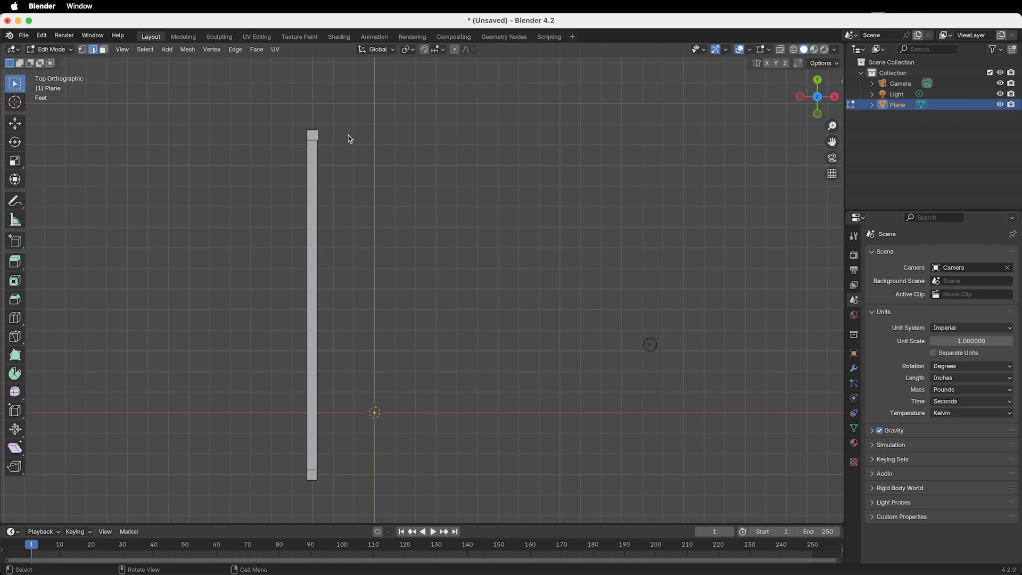
key(e)
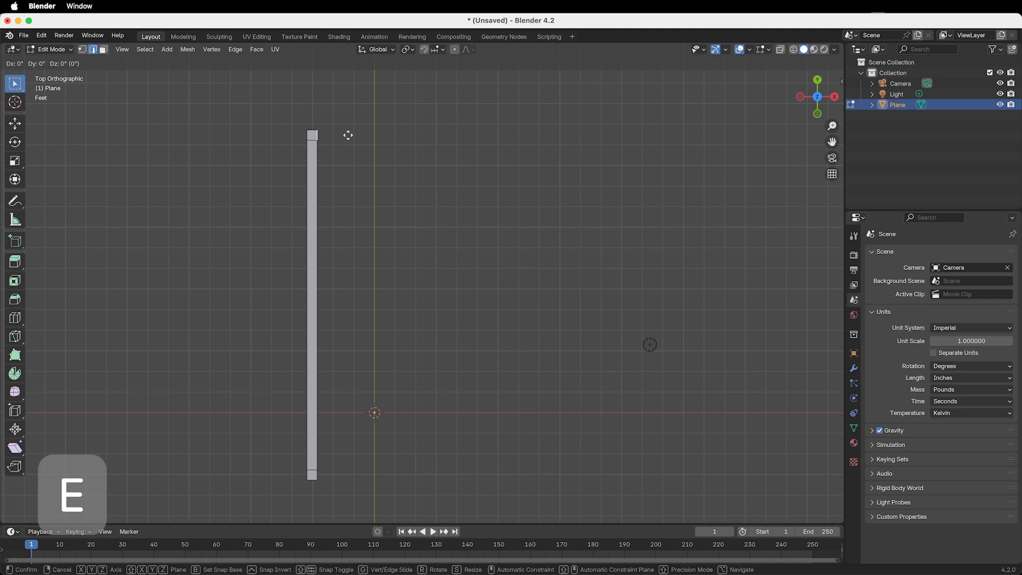
key(x)
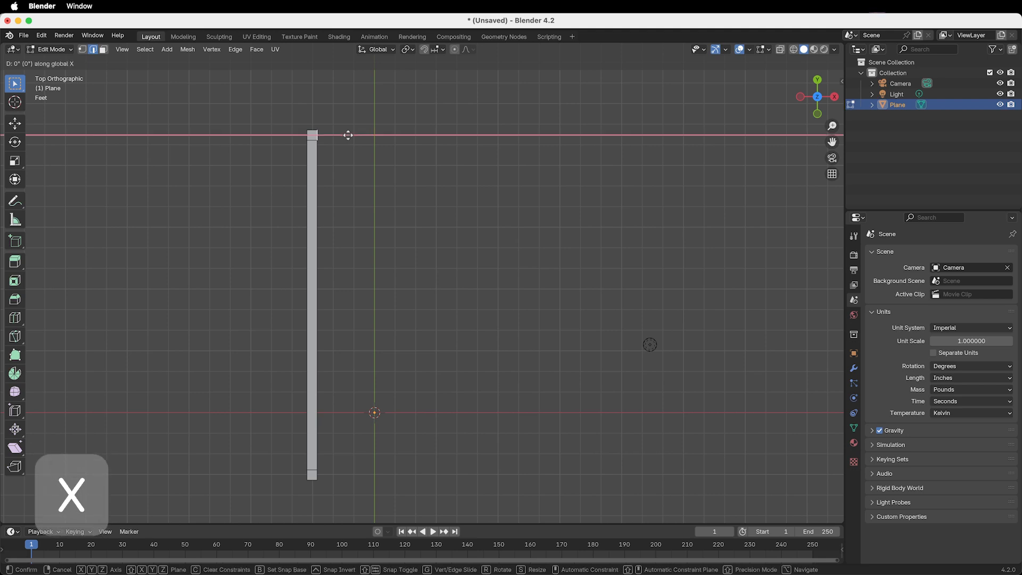
text(24)
key(Return)
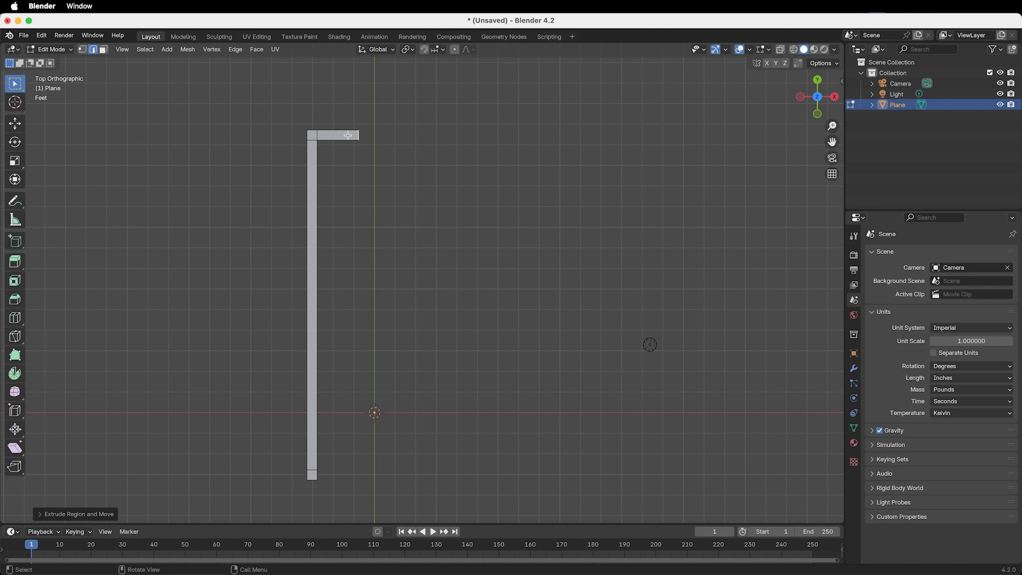
- Continue the upper wall along the X axis by extruding its end edge 84 inches and another 24 inches
key(e)
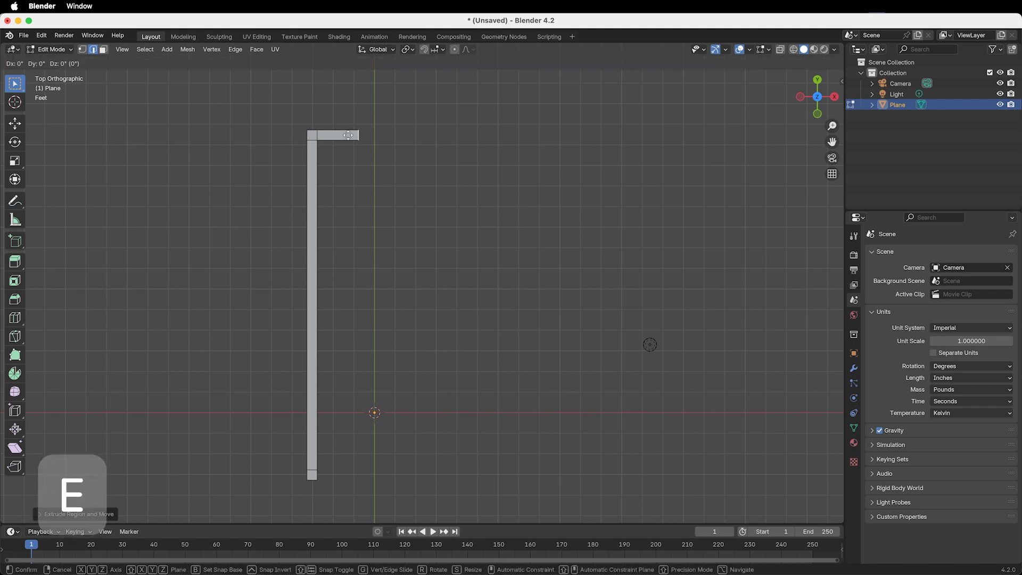
text(x84)
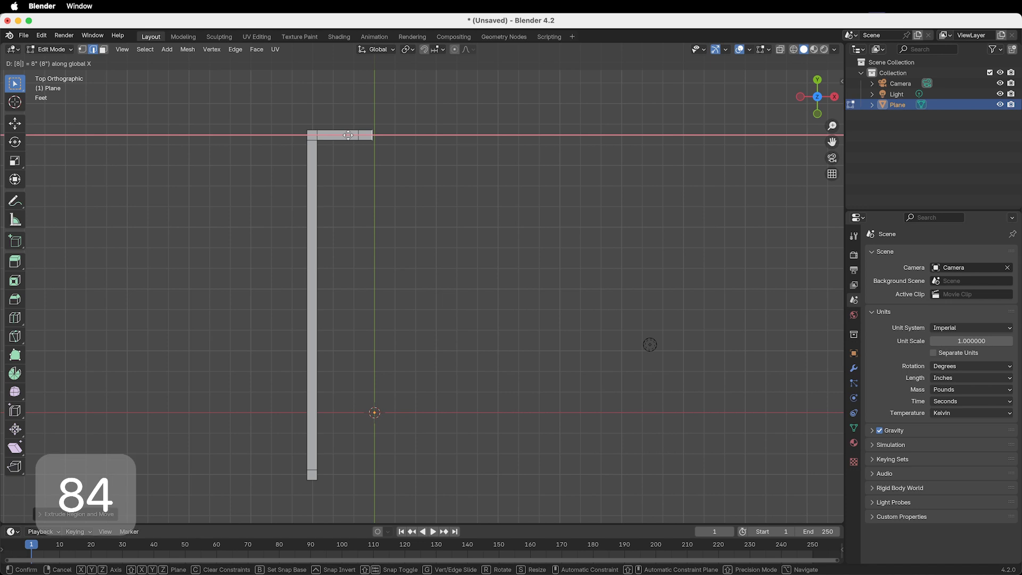
key(Return)
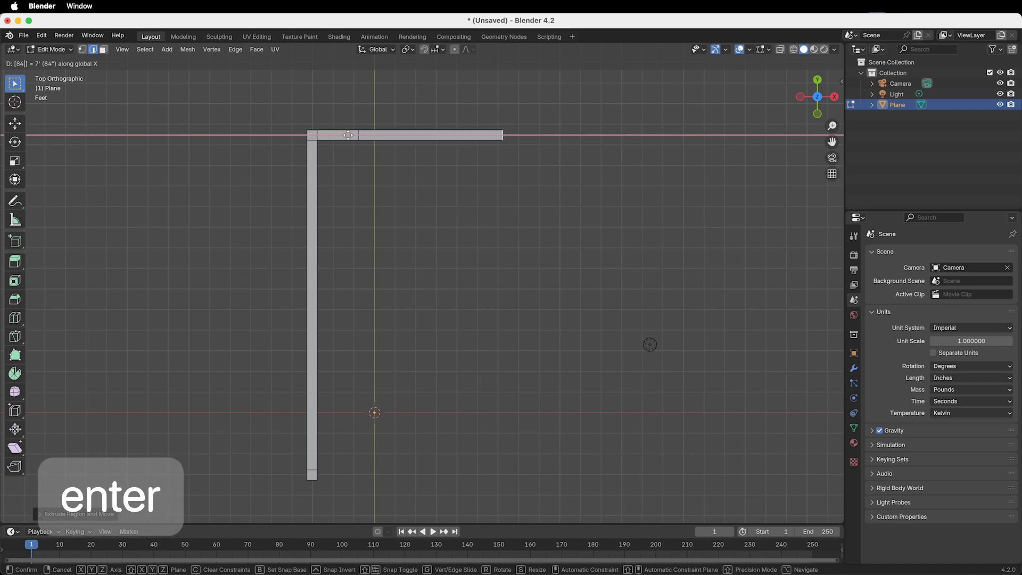
key(e)
text(x24)
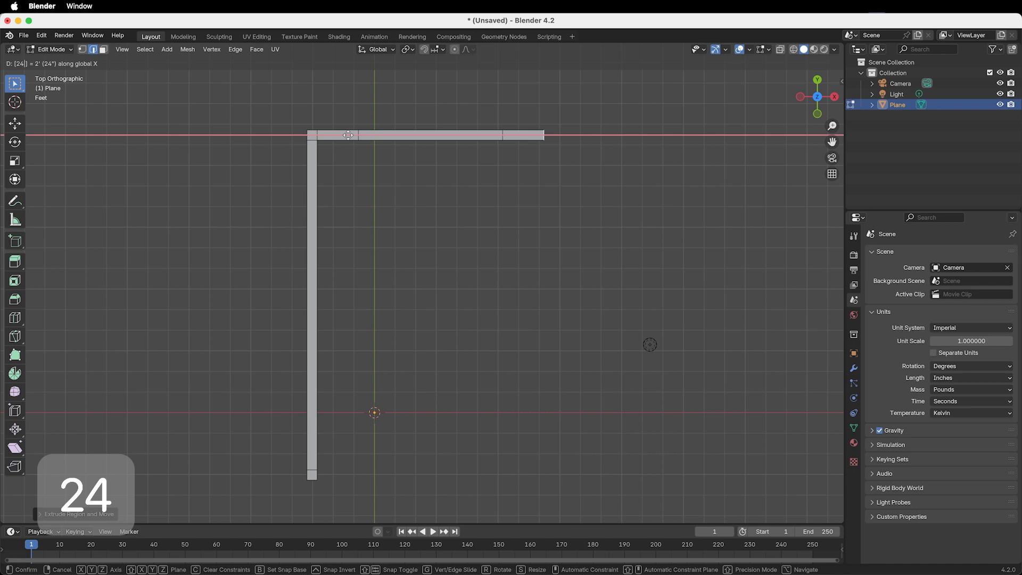
key(Return)
- Extend the upper wall along the X axis with an 84-inch extrusion for the second slider and a 6-inch one
key(e)
text(x)
text(84)
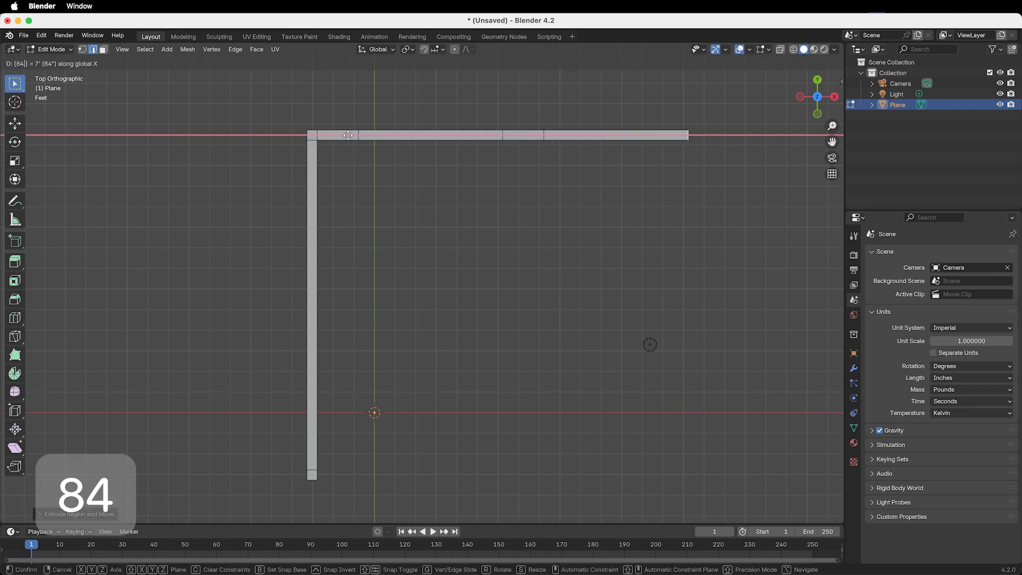
key(Return)
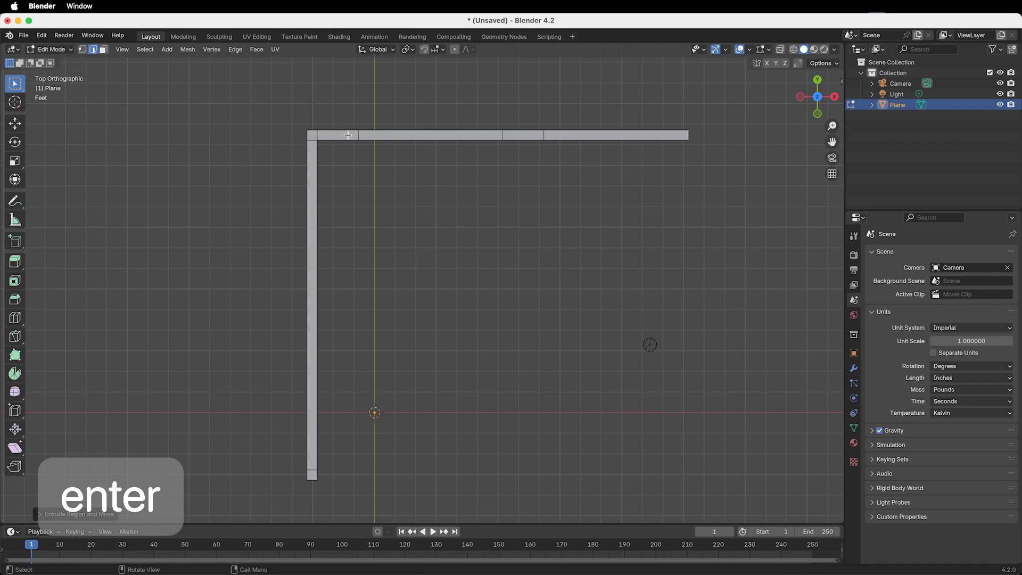
key(e)
text(x)
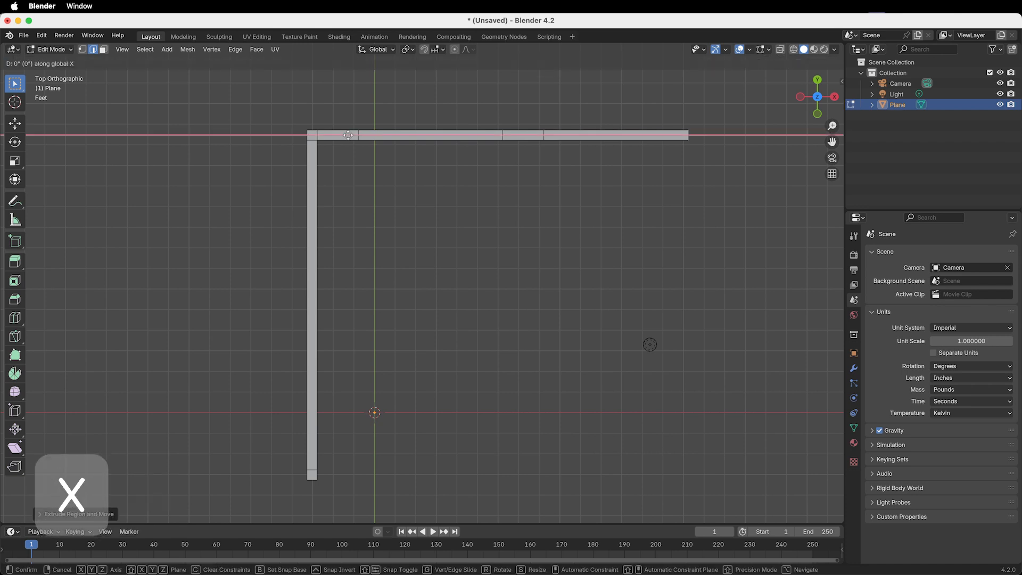
text(6)
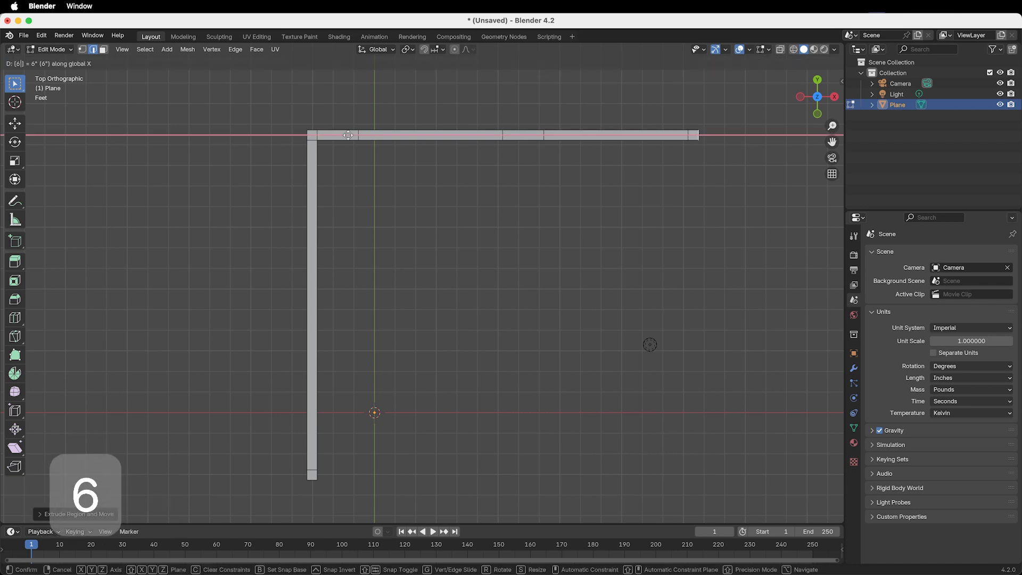
key(Return)
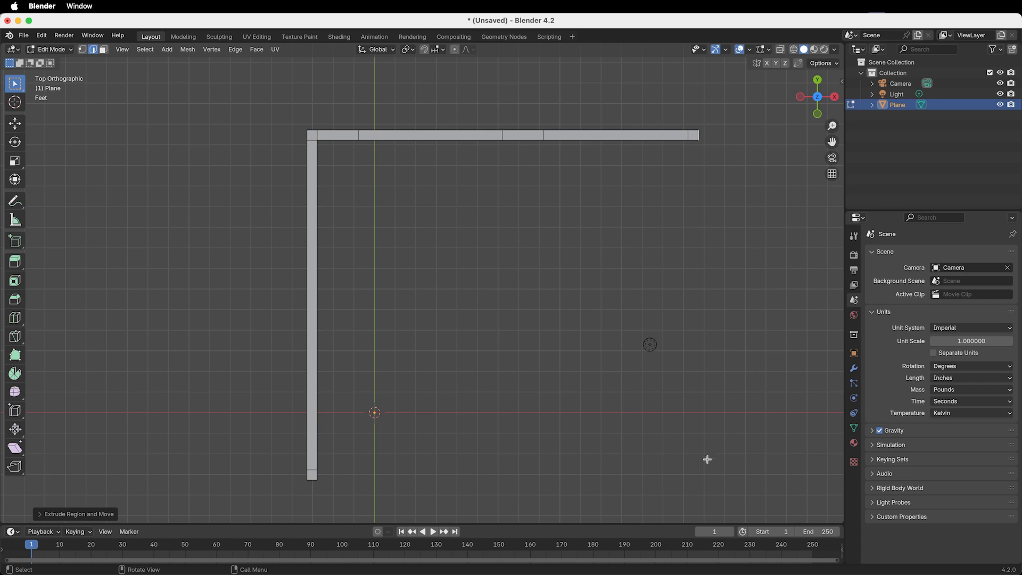
- Extrude the upper wall's end edge 6 more inches along the X axis to form the upper-right corner square
key(e)
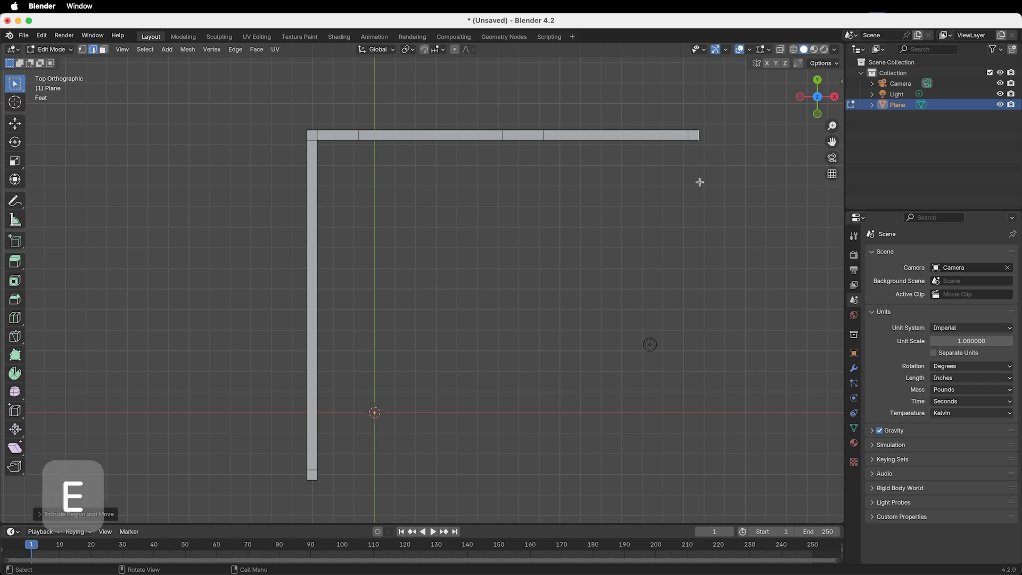
key(x)
key(6)
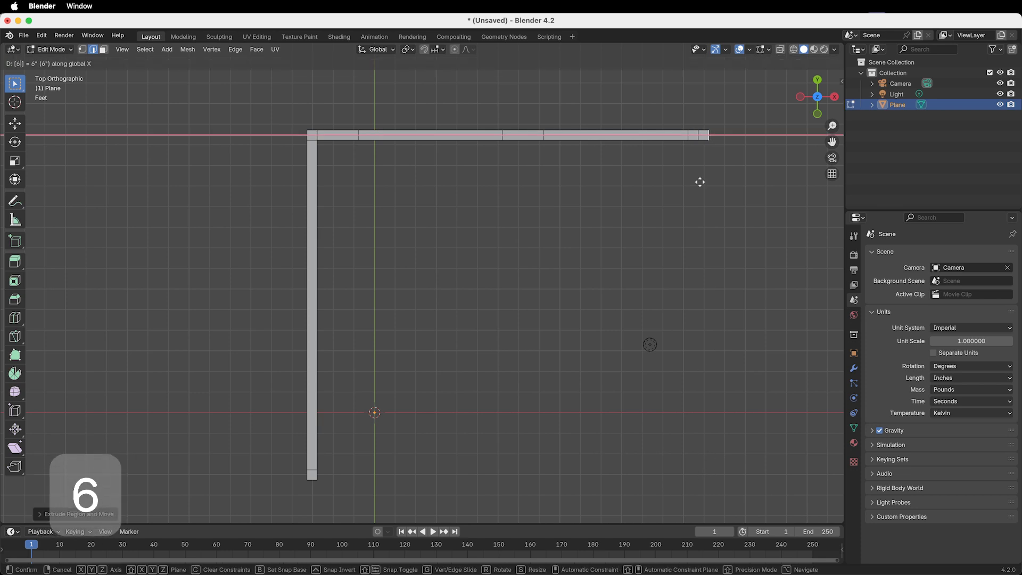
key(Return)
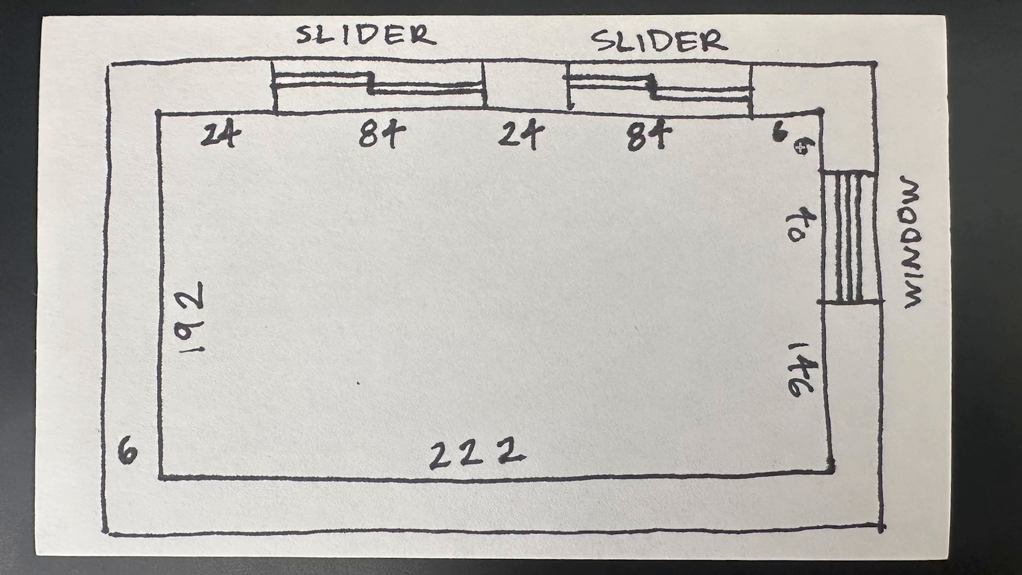
- Extrude the upper-right corner square's lower edge -6 inches along the Y axis to begin the right wall
drag(820, 175, 820, 303)
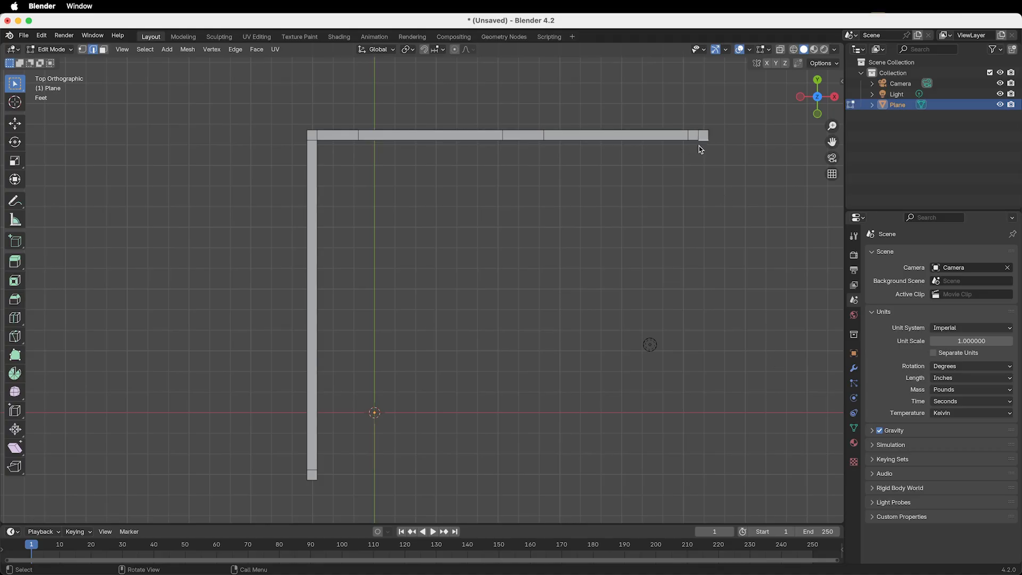
key(e)
key(y)
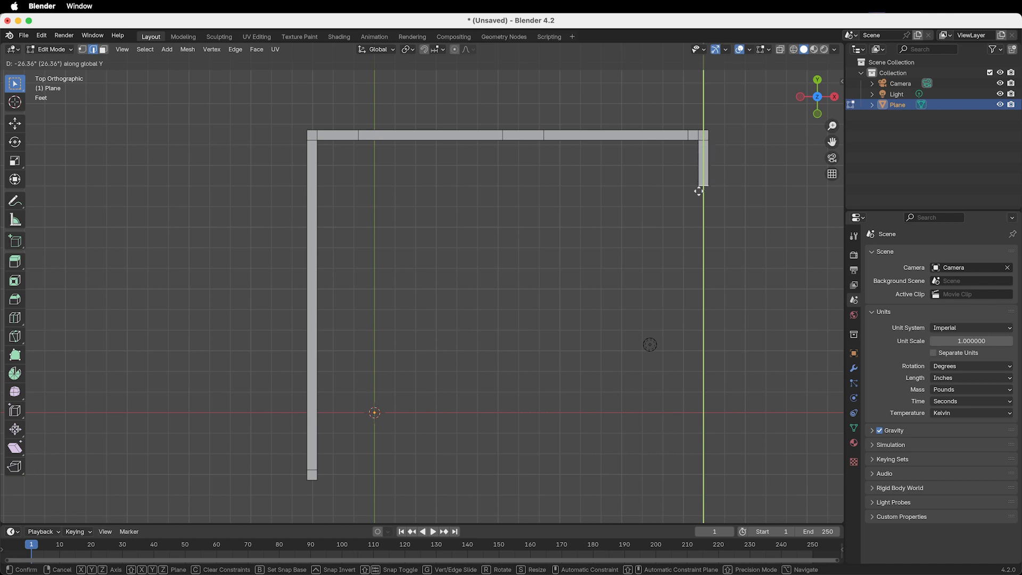
text(-6)
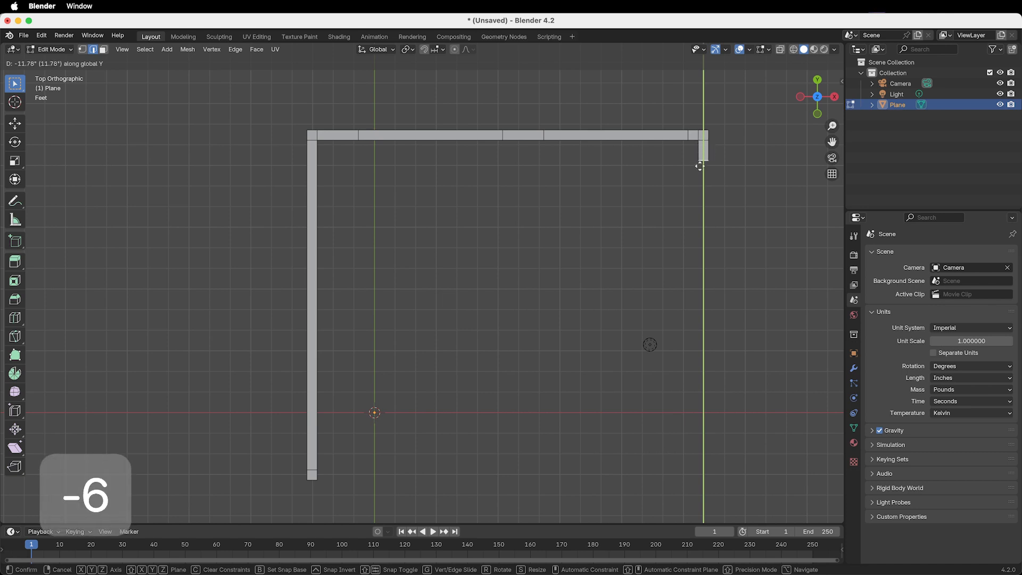
key(Return)
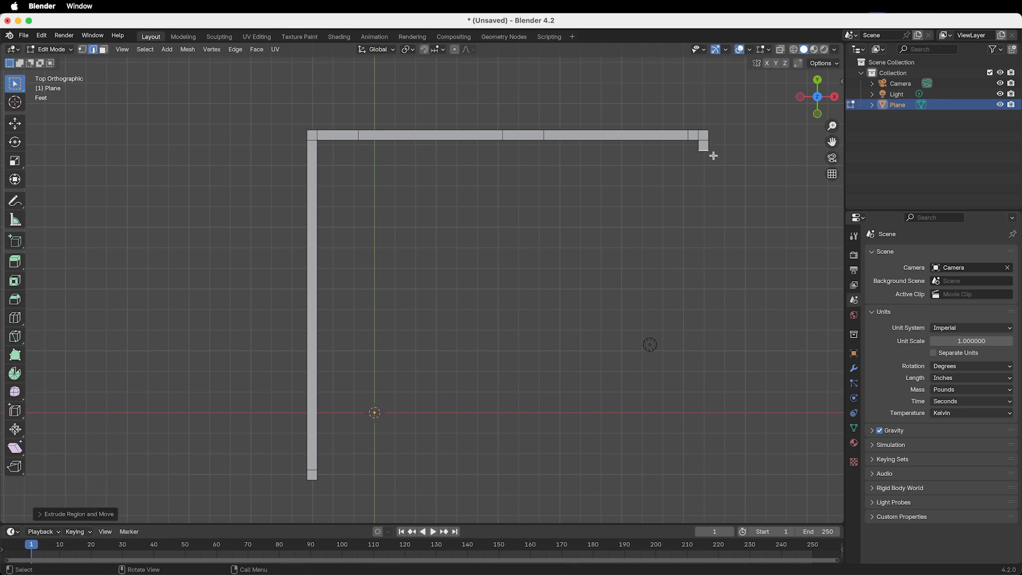
- Extrude the right wall's lower end edge -40 inches along the Y axis for the window section
key(e)
text(y)
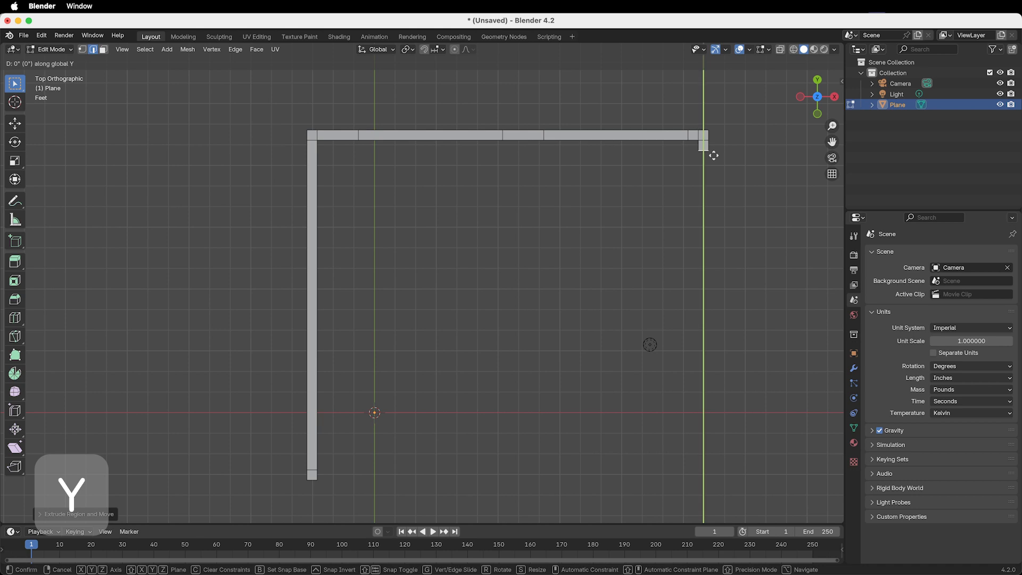
text(-40)
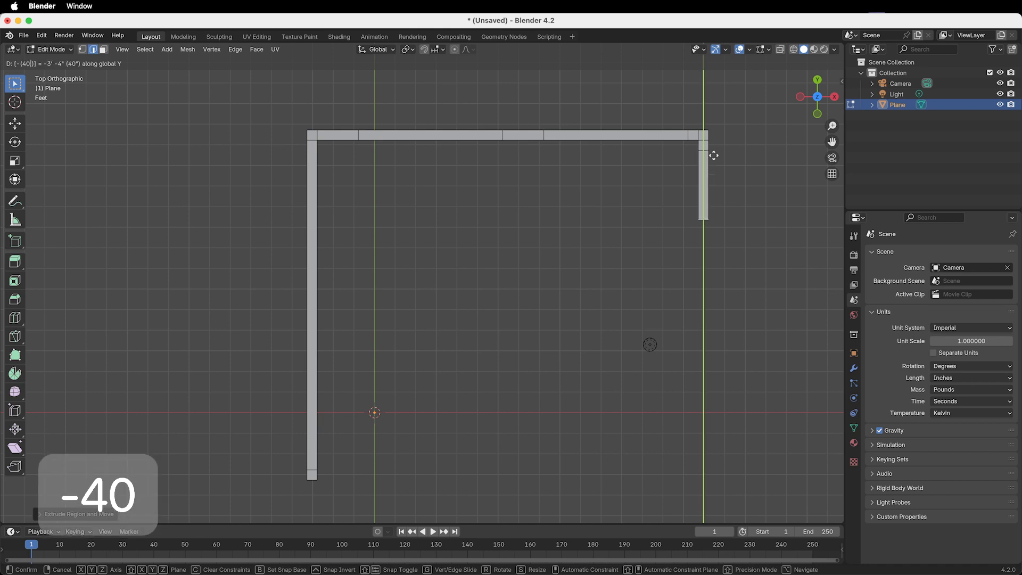
key(Return)
- Extrude the right wall's lower end edge -146 inches along the Y axis, plus -6 inches for the lower-right corner
key(e)
text(y-146)
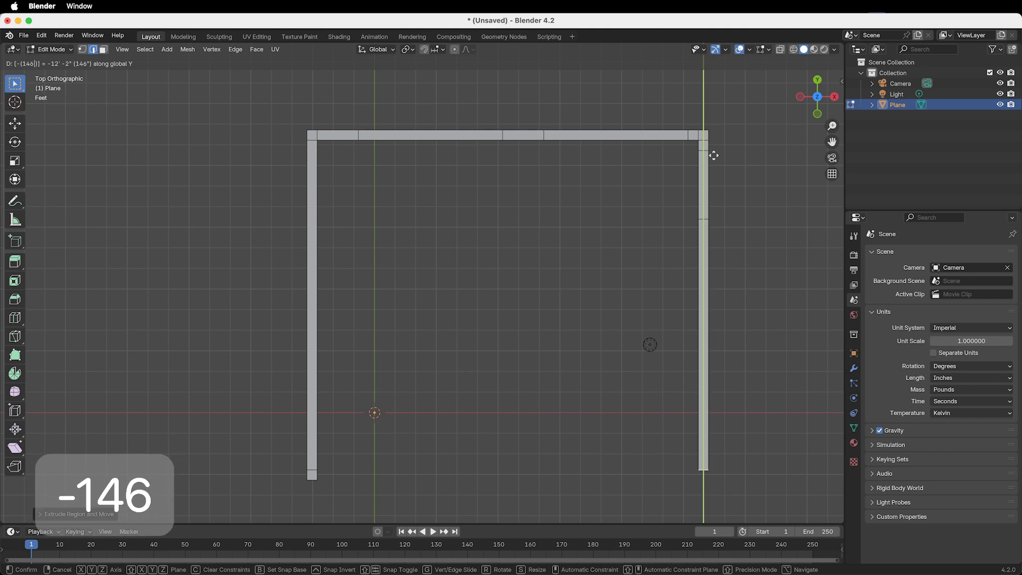
key(Return)
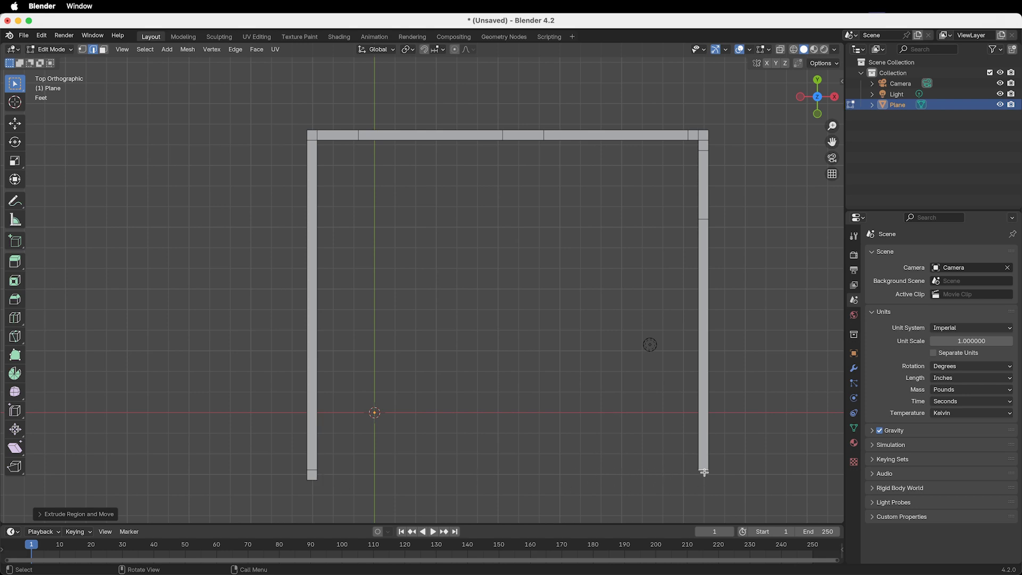
key(e)
text(y-6)
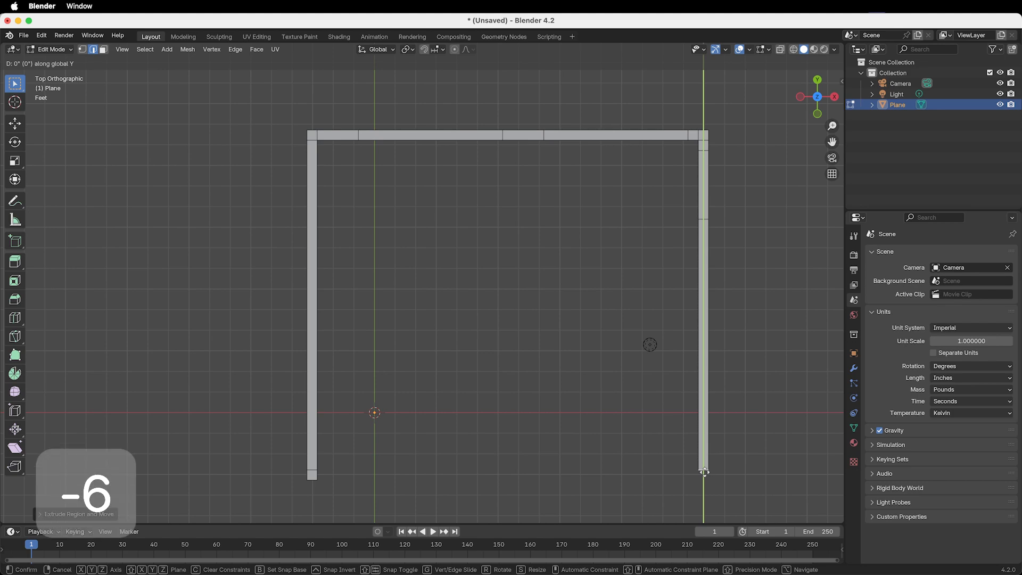
key(Return)
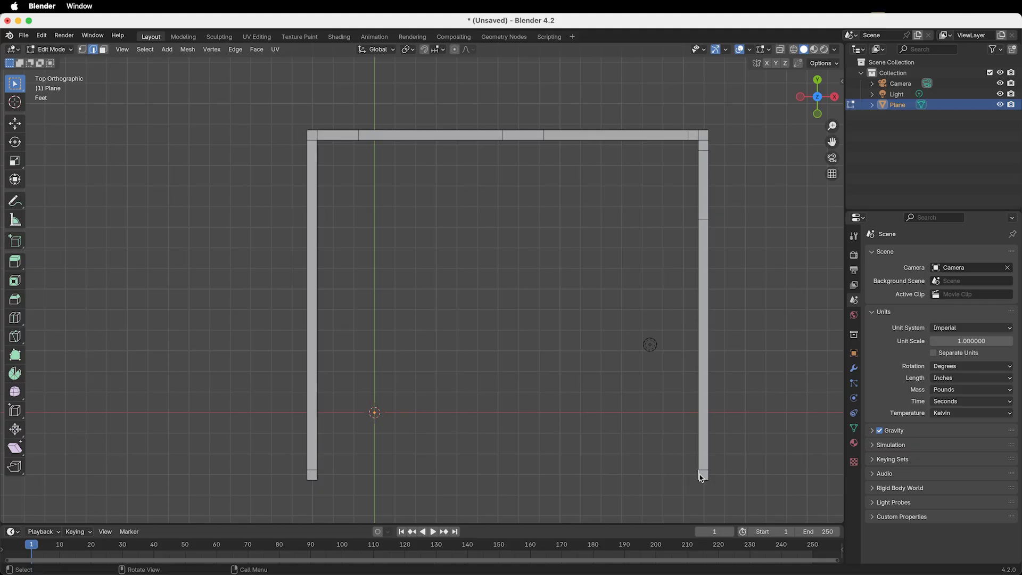
- Extrude the lower-right corner's inner edge -222 inches along the X axis to close the room with the lower wall
key(e)
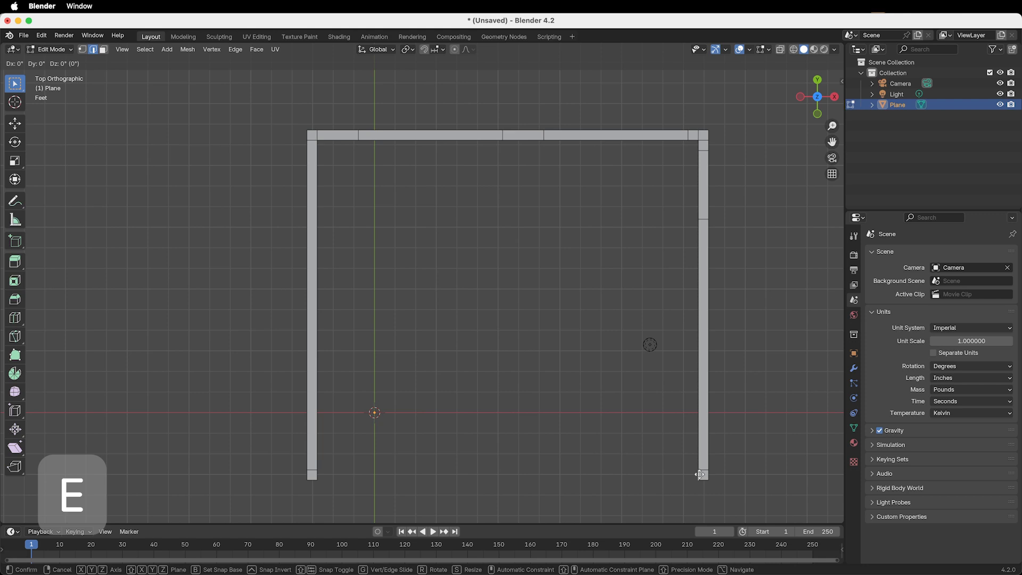
key(x)
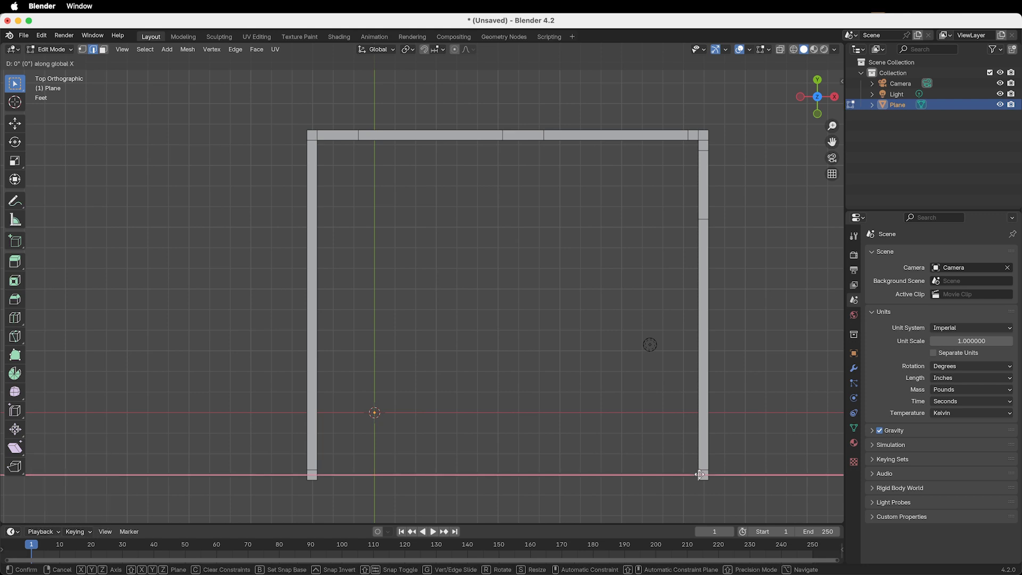
text(-222)
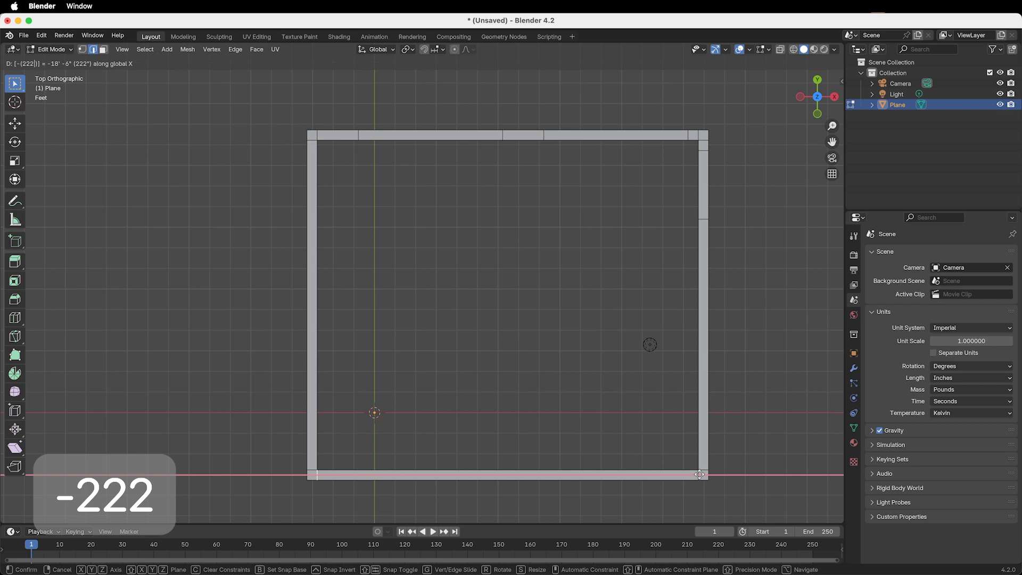
key(Return)
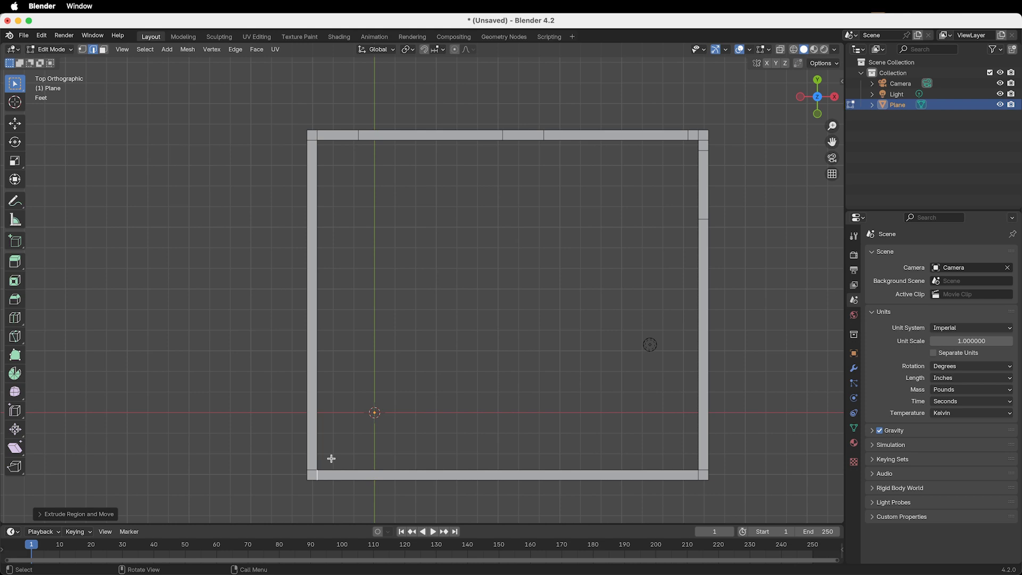
- Merge by distance the overlapping vertices where the lower wall meets the lower-left corner square, working in wireframe shading and returning to solid
click(794, 51)
shift+middle_drag(434, 411, 513, 251)
scroll(505, 261, up, 8)
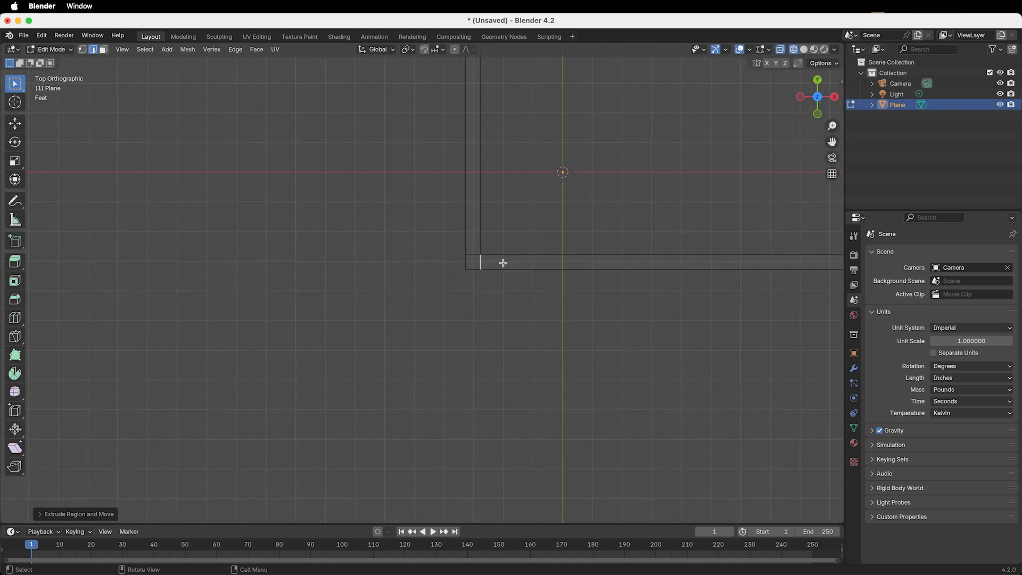
key(1)
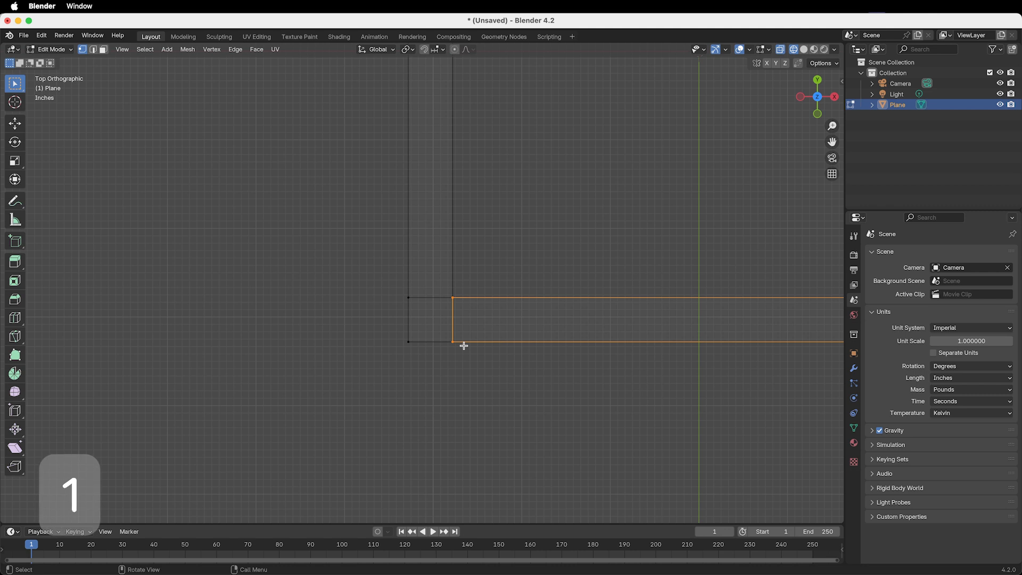
drag(440, 277, 464, 362)
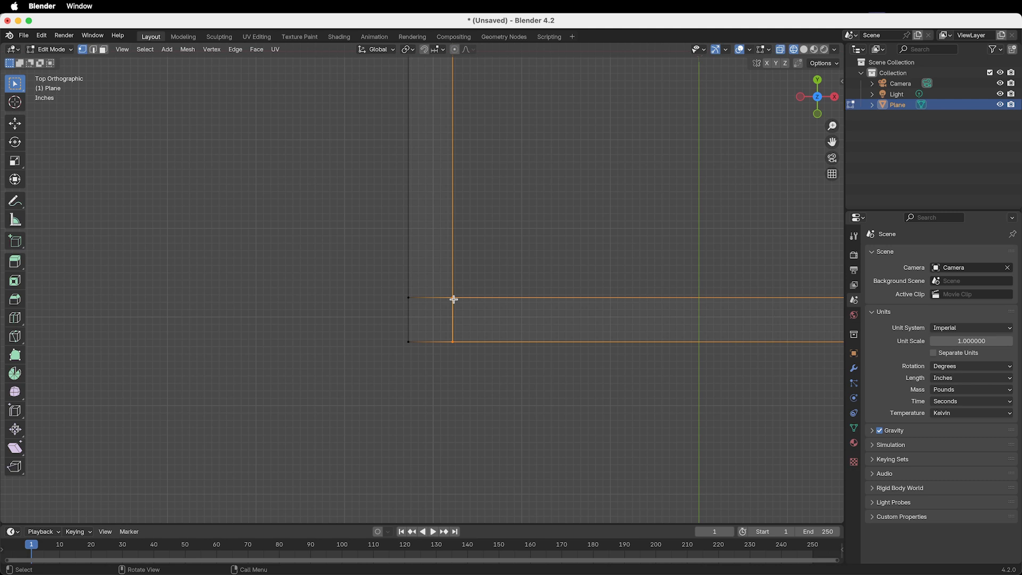
right_click(452, 341)
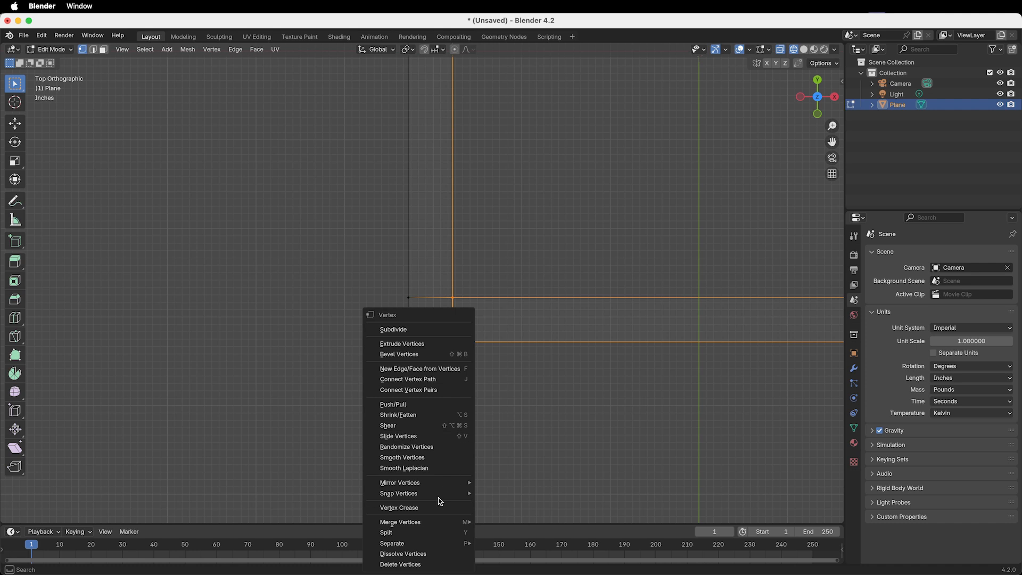
mouse_move(434, 521)
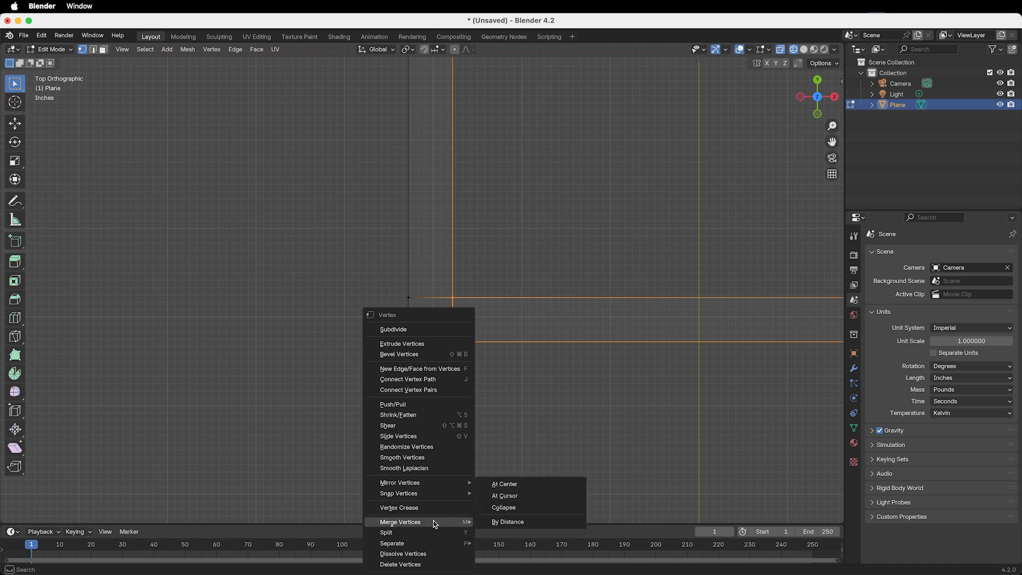
click(512, 523)
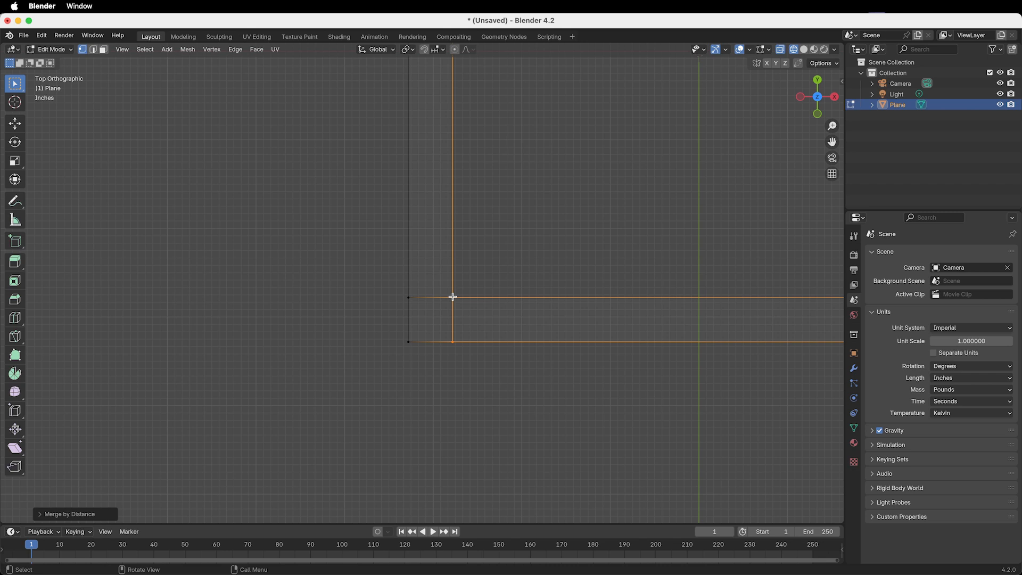
click(804, 49)
- Subdivide each of the two end edges of the upper wall's left slider section to add midpoints
scroll(546, 242, down, 2)
scroll(546, 242, down, 8)
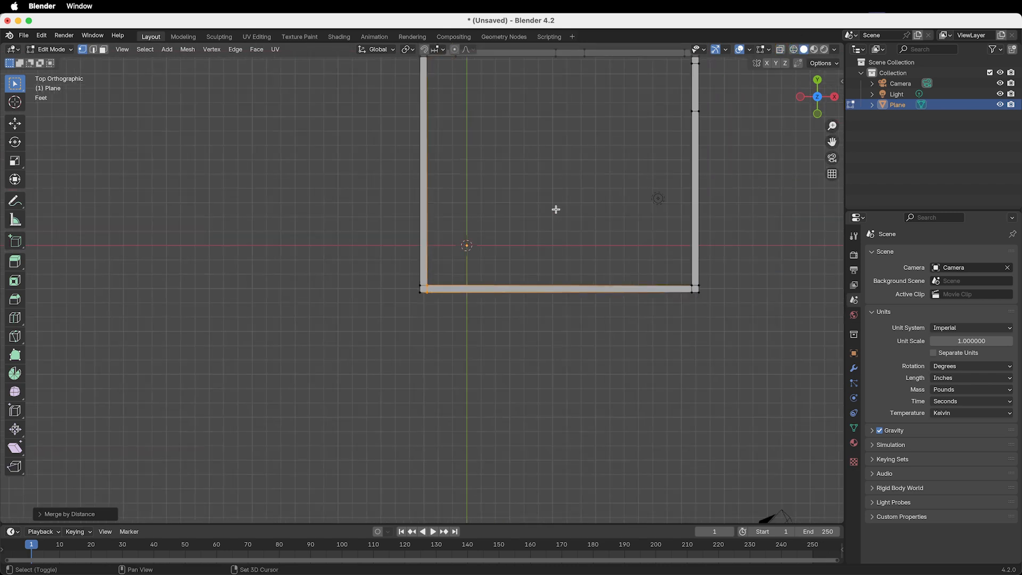
shift+middle_drag(557, 208, 448, 337)
scroll(448, 337, up, 2)
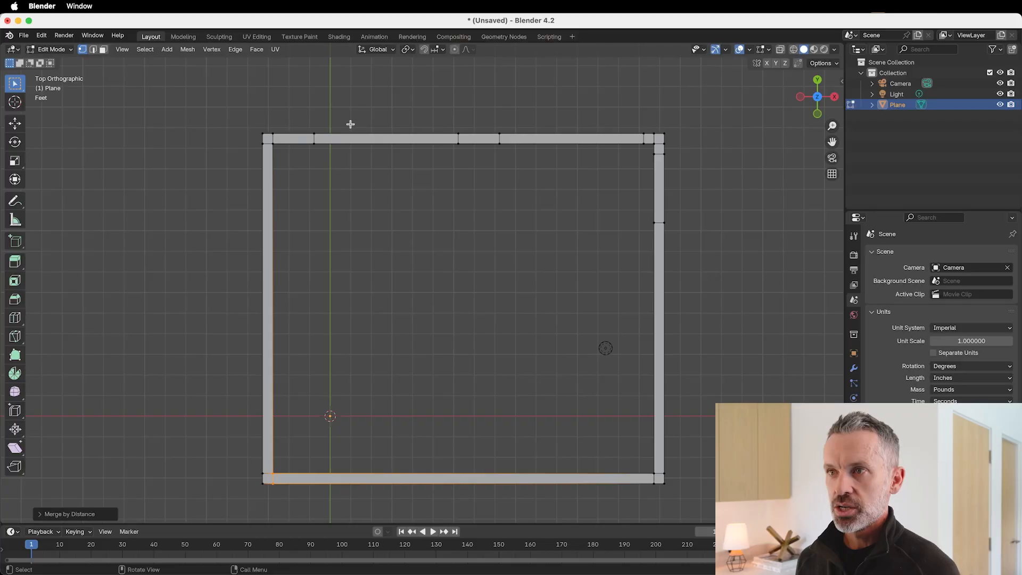
scroll(350, 124, up, 3)
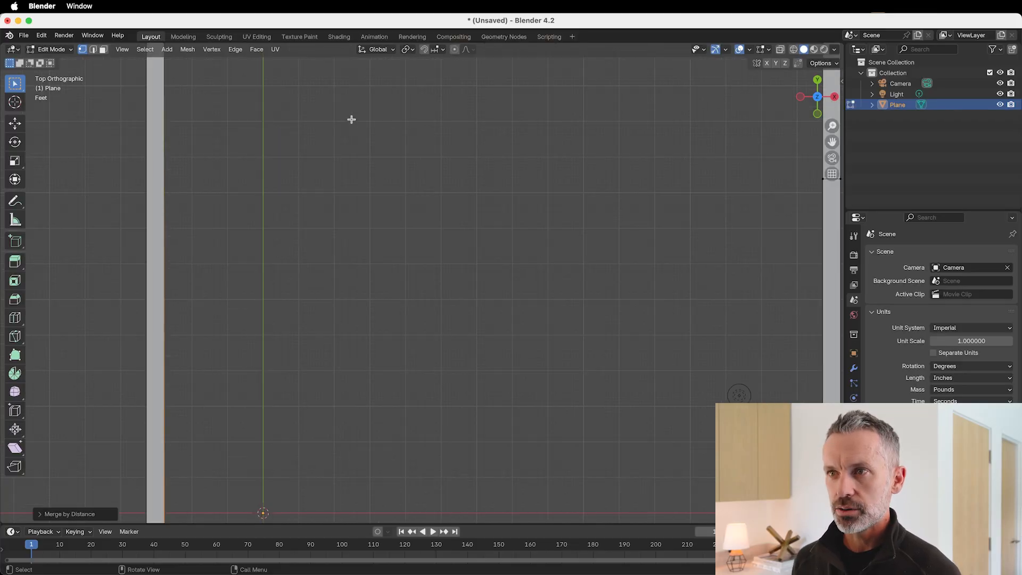
mouse_move(351, 120)
shift+middle_down()
mouse_move(383, 224)
mouse_move(433, 297)
shift+middle_up()
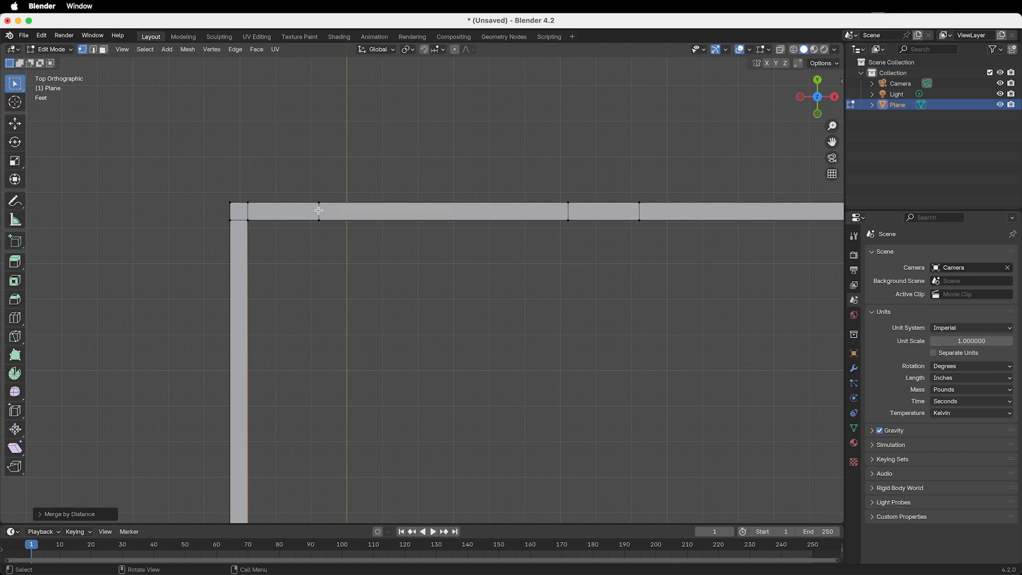
key(2)
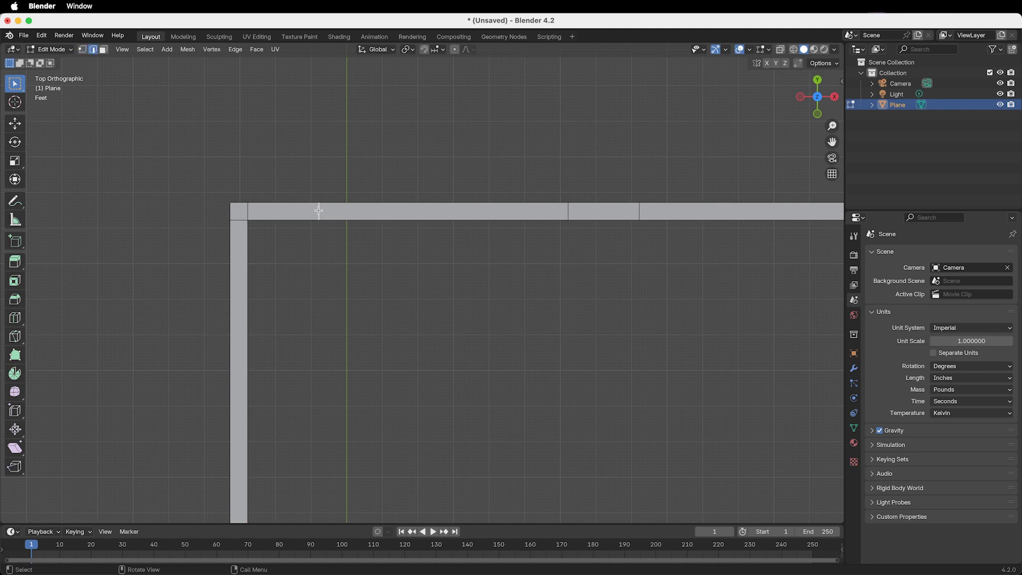
key(super+e)
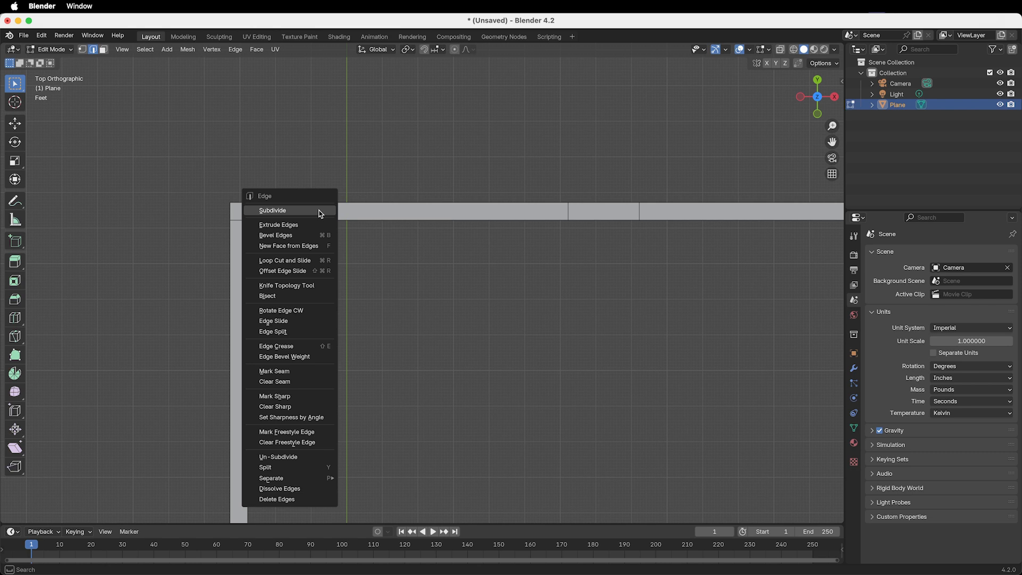
click(311, 210)
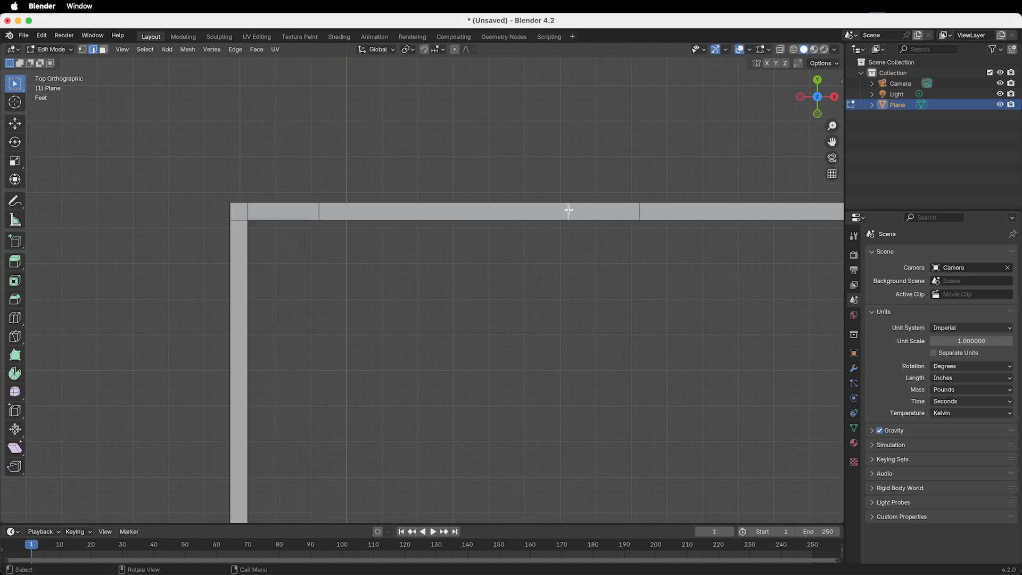
key(super+e)
click(533, 212)
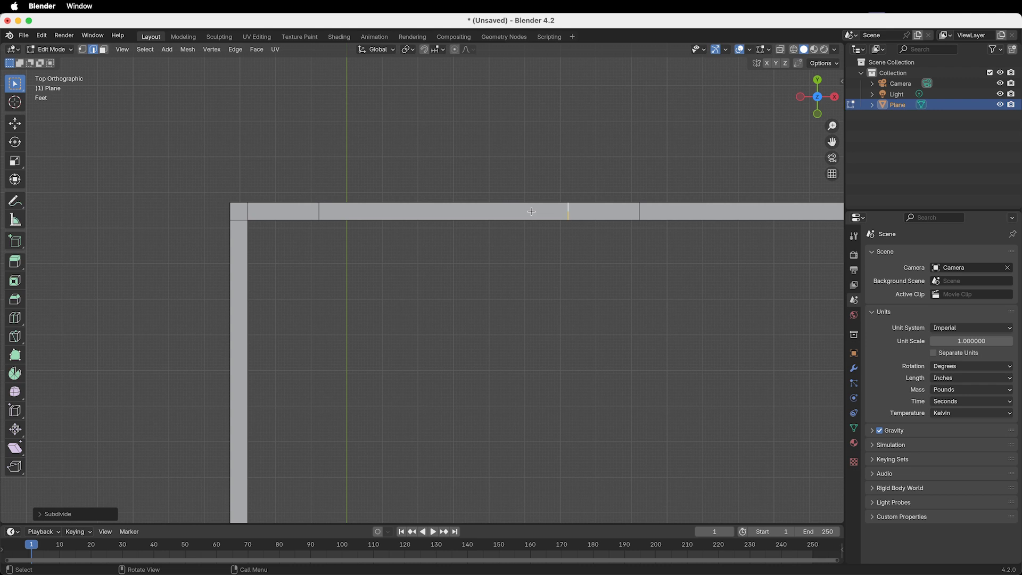
- Connect the two midpoints of the left slider section with a centre edge and subdivide that edge
key(1)
click(330, 218)
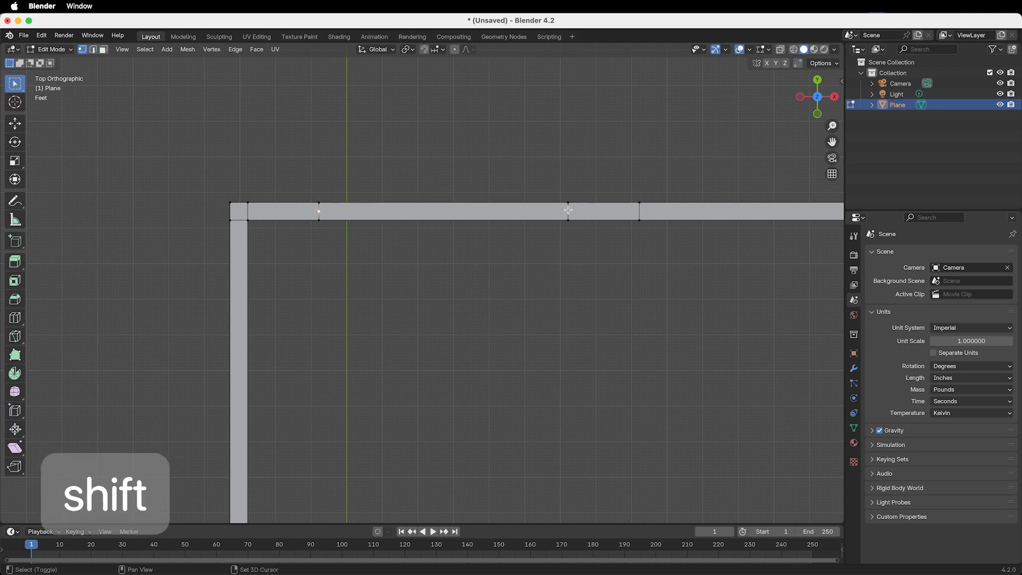
shift+click(568, 211)
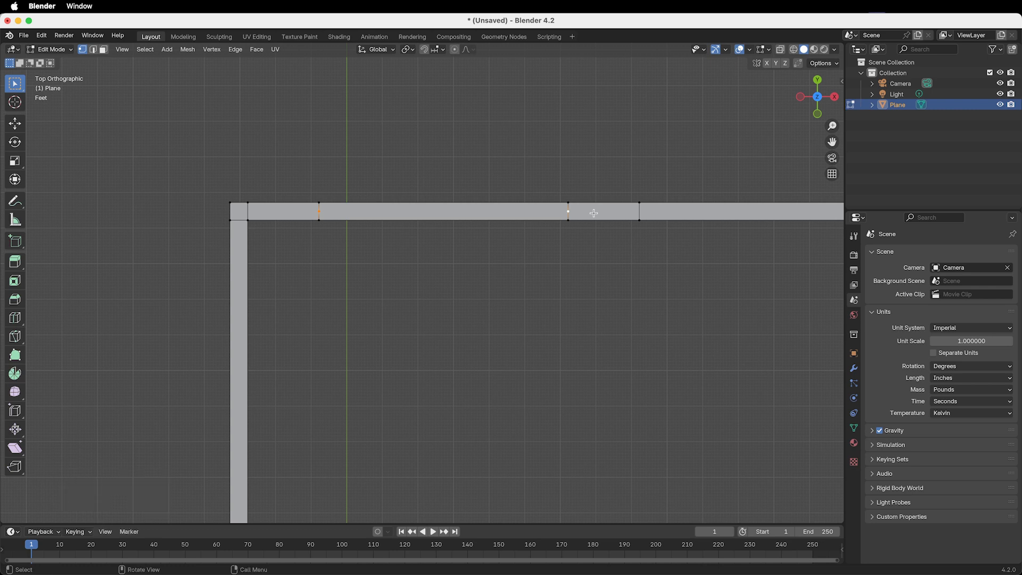
key(f)
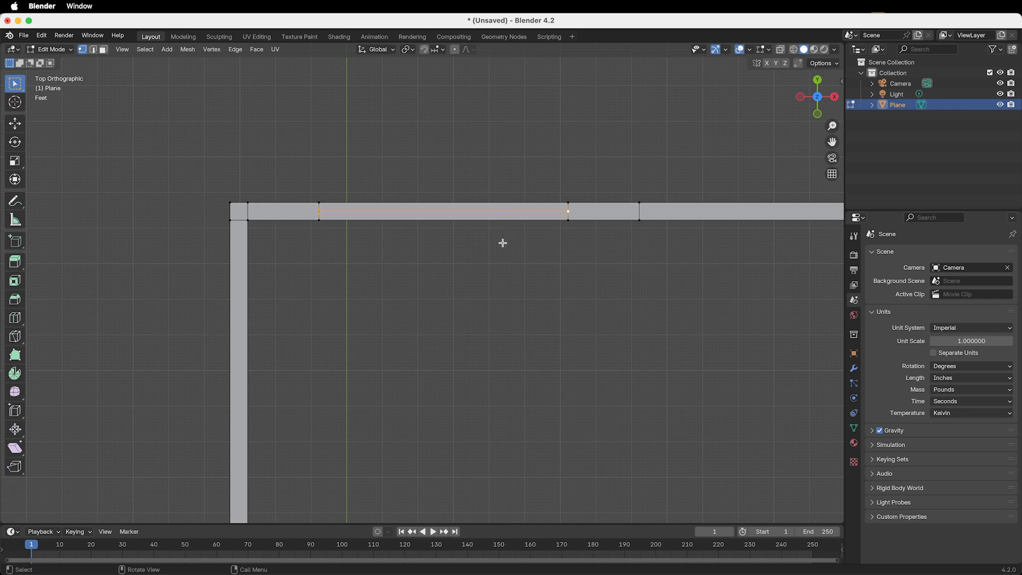
right_click(440, 212)
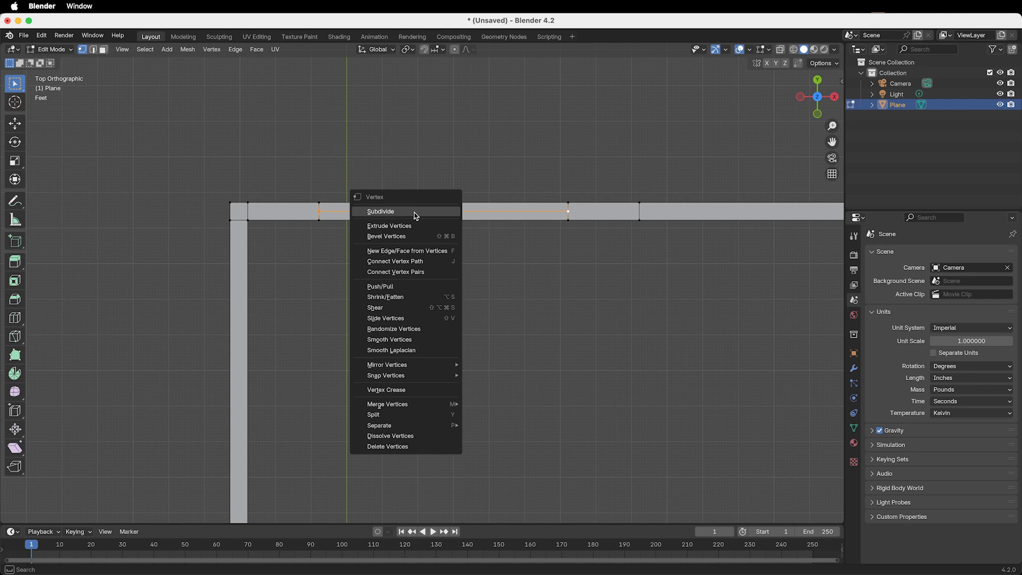
click(414, 212)
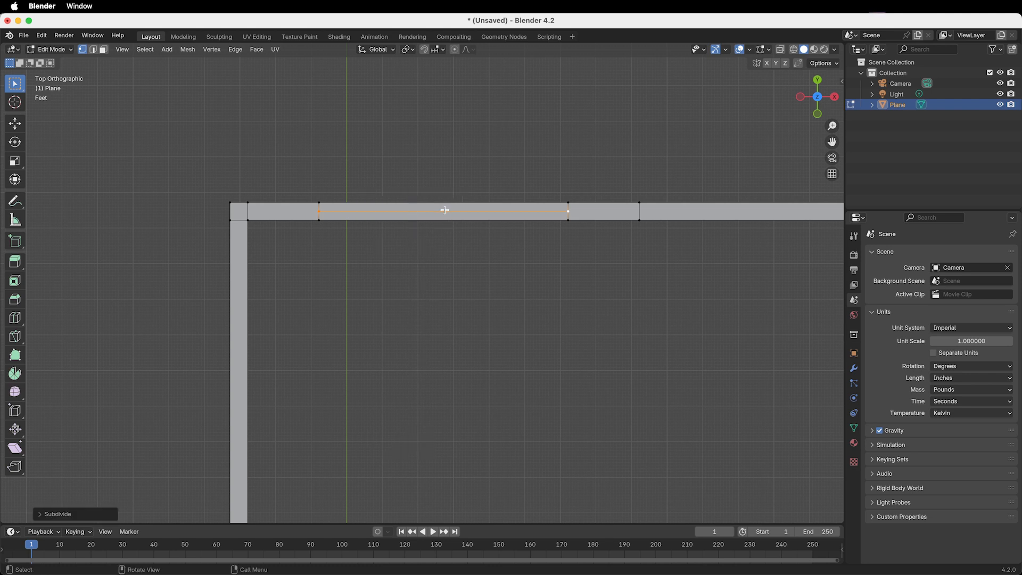
- Extrude the left half of the slider's centre edge 2 inches along the Y axis to form the first door panel
key(2)
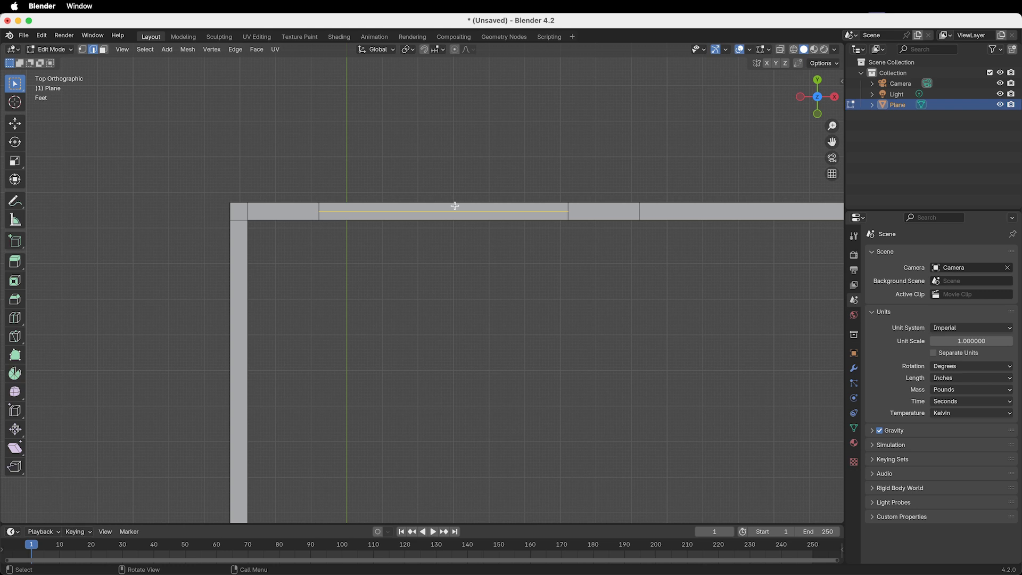
click(396, 211)
key(e)
key(y)
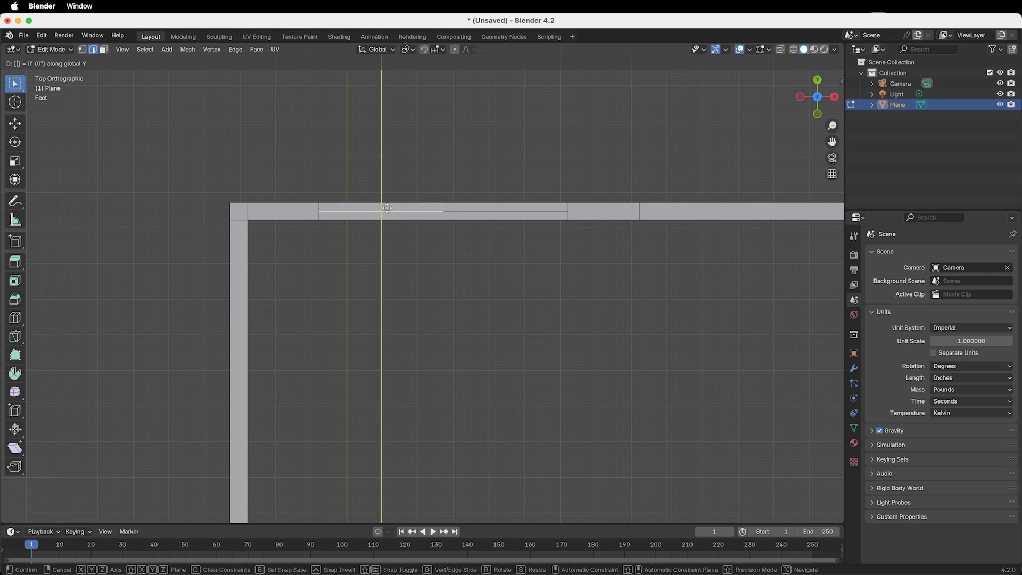
text(2)
key(Return)
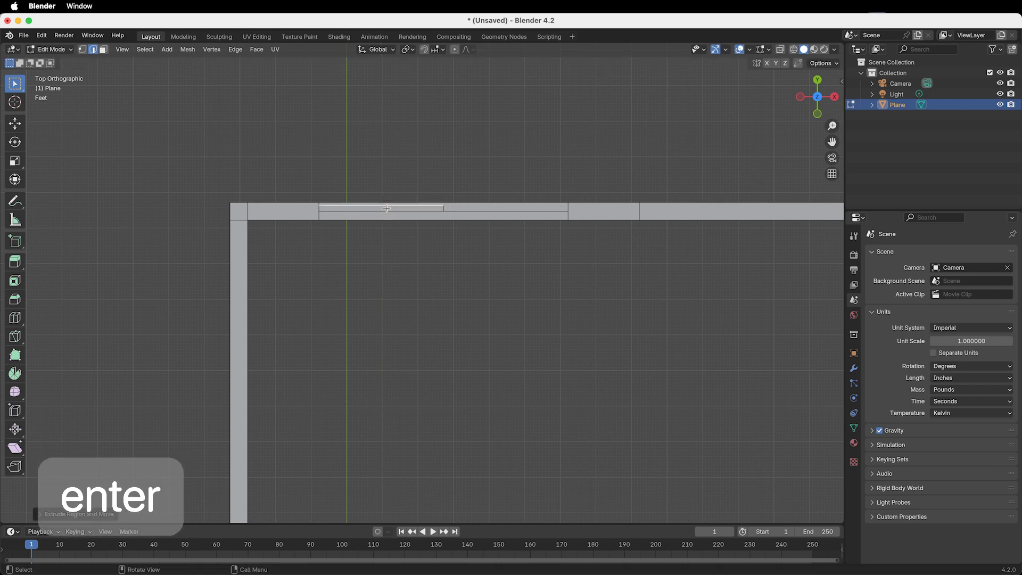
- Extrude the right half of the slider's centre edge -2 inches along the Y axis to form the second door panel
click(507, 211)
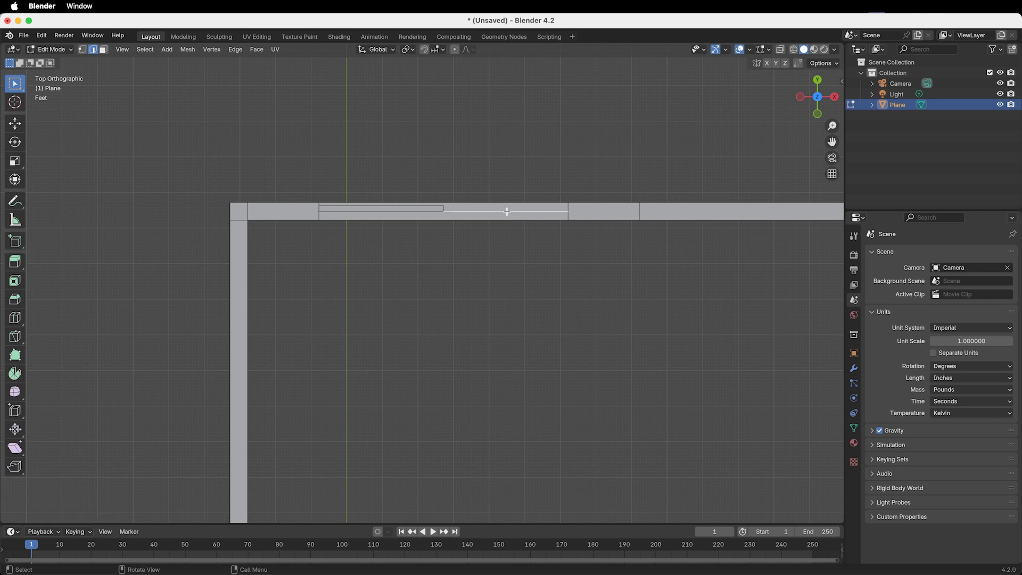
key(g)
key(e)
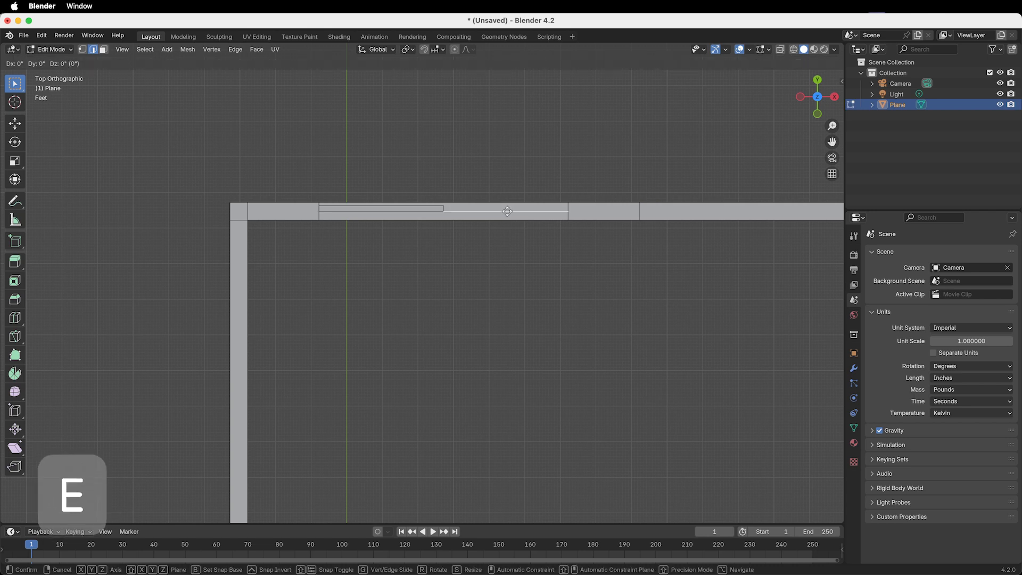
key(y)
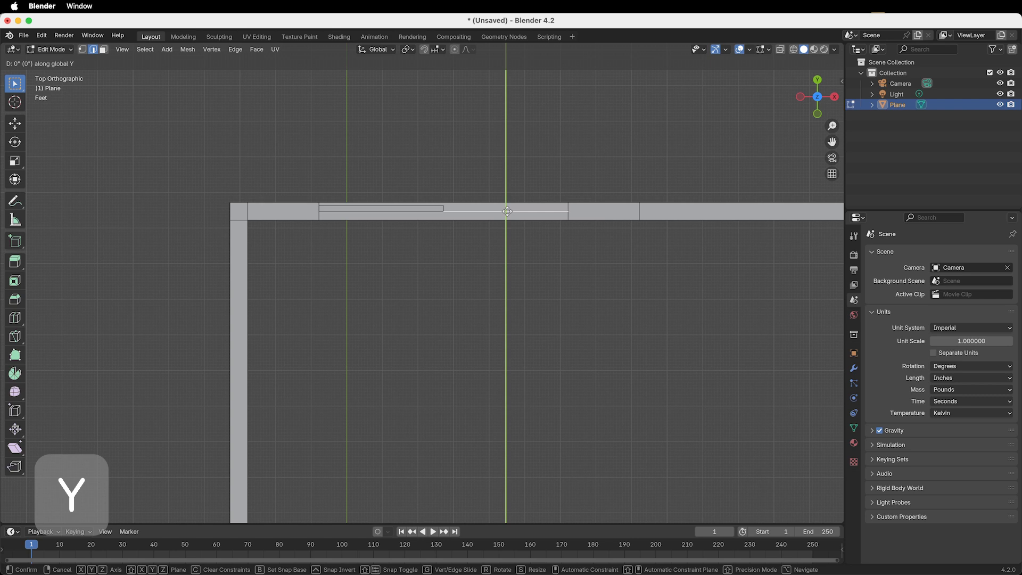
text(-2)
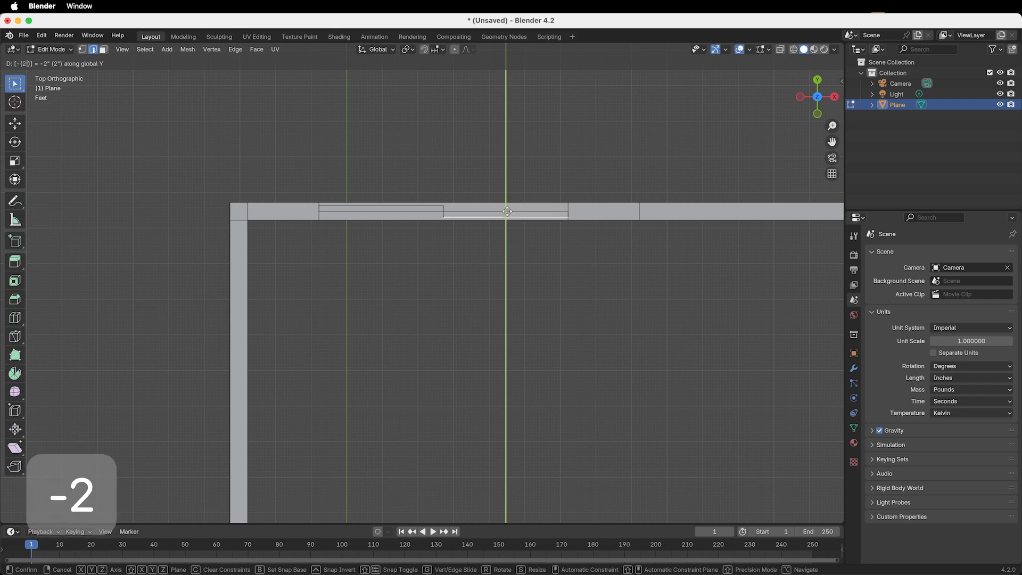
key(Return)
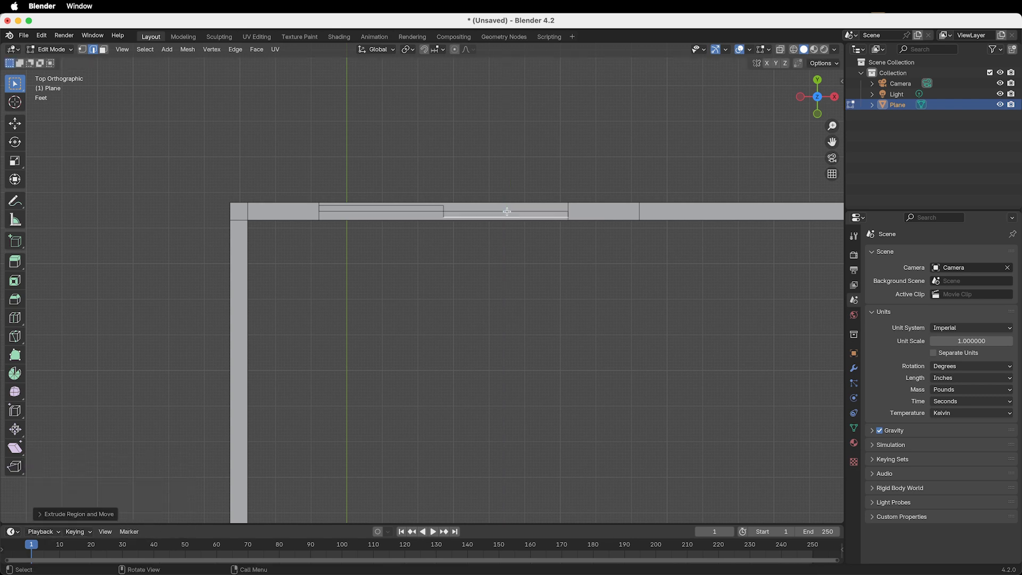
click(509, 203)
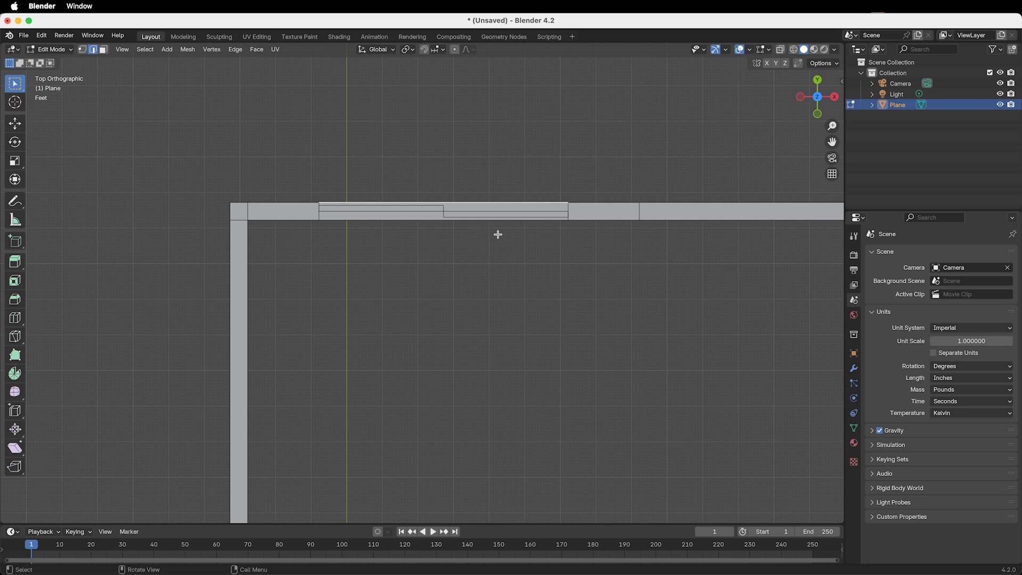
- Subdivide the two end edges of the upper wall's right slider section together
shift+middle_drag(666, 292, 397, 301)
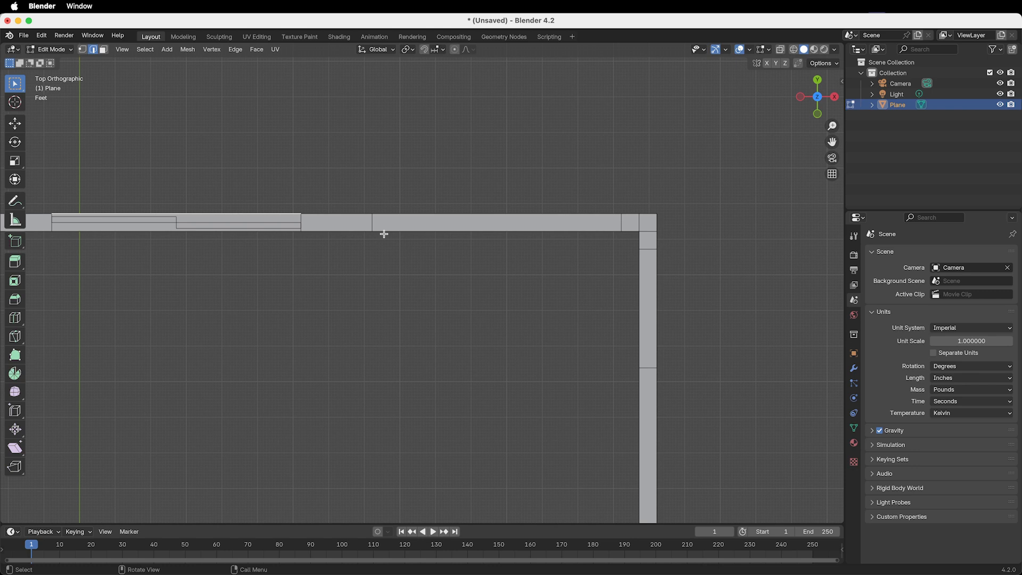
key(2)
click(372, 223)
key(ctrl+e)
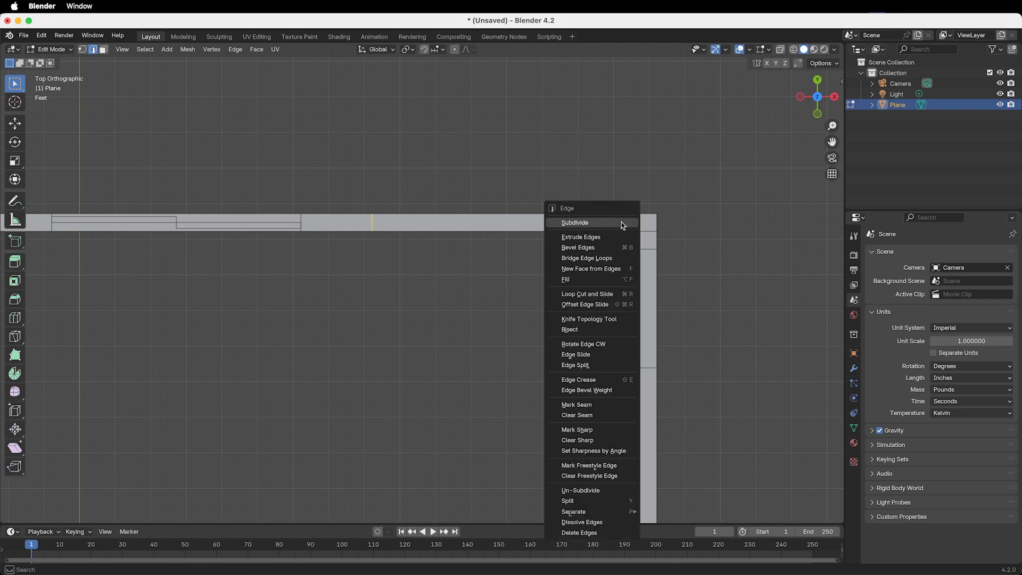
click(620, 223)
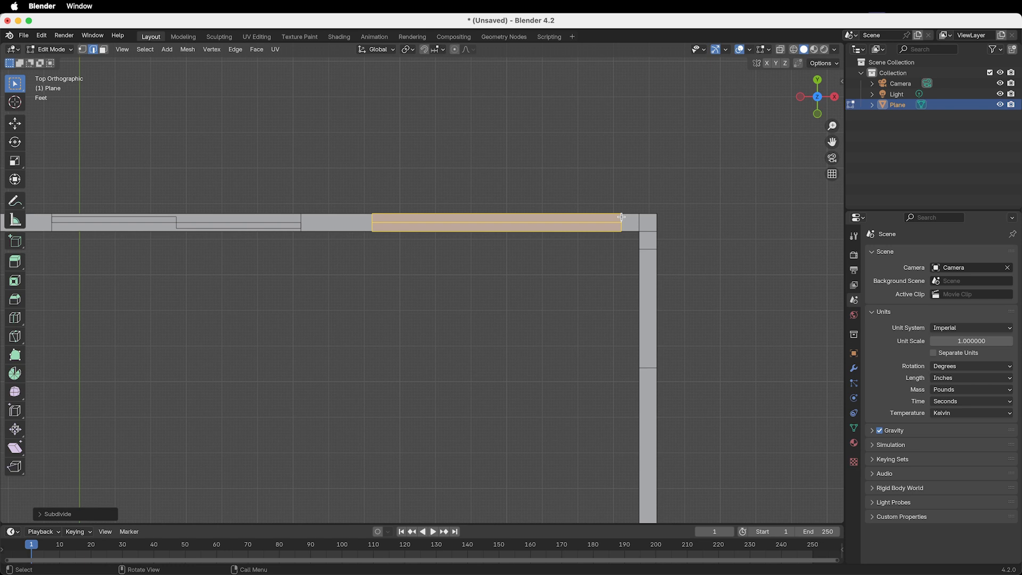
- Subdivide the centre edge of the upper wall's right slider section into two halves
click(505, 223)
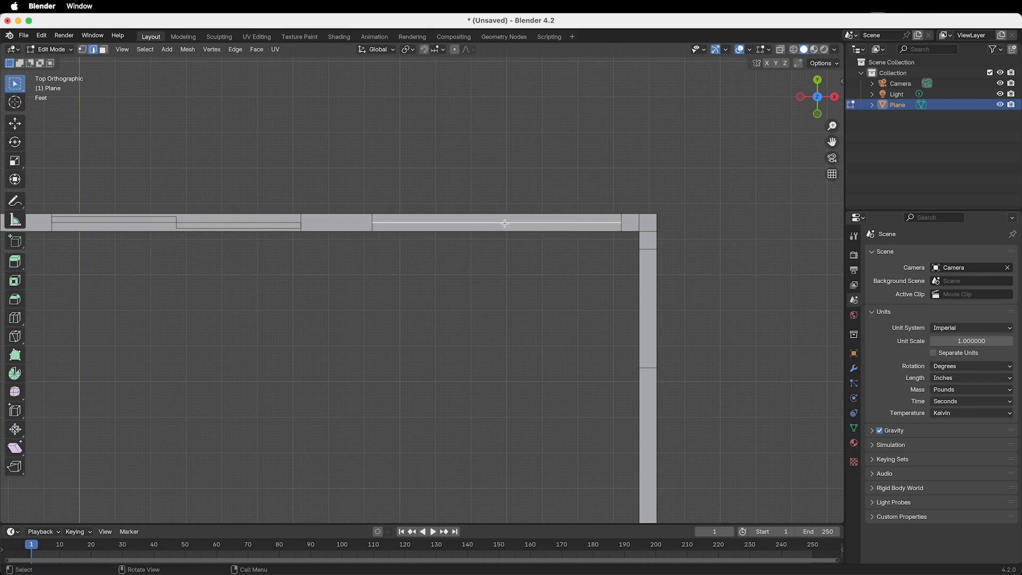
right_click(504, 223)
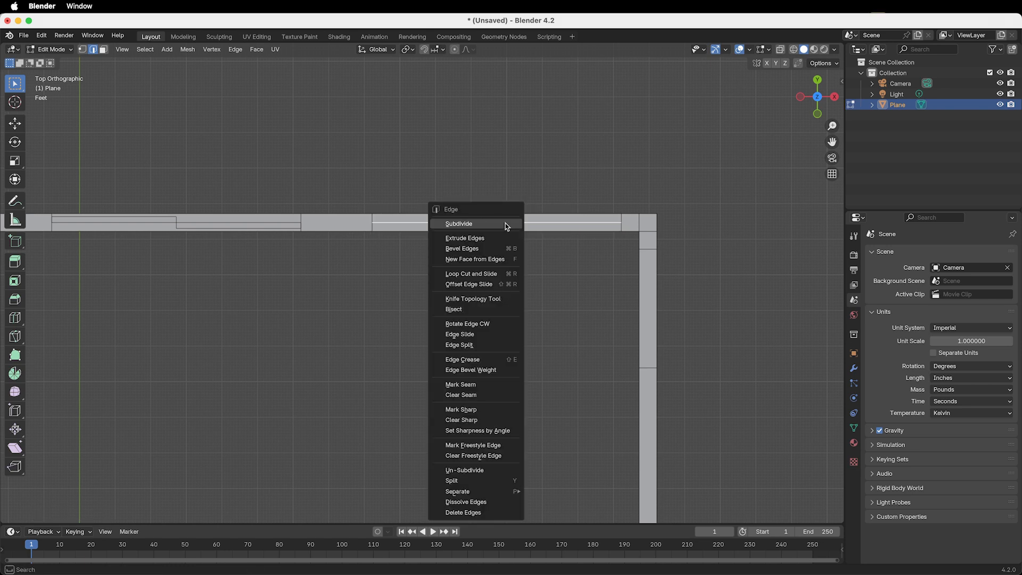
click(494, 224)
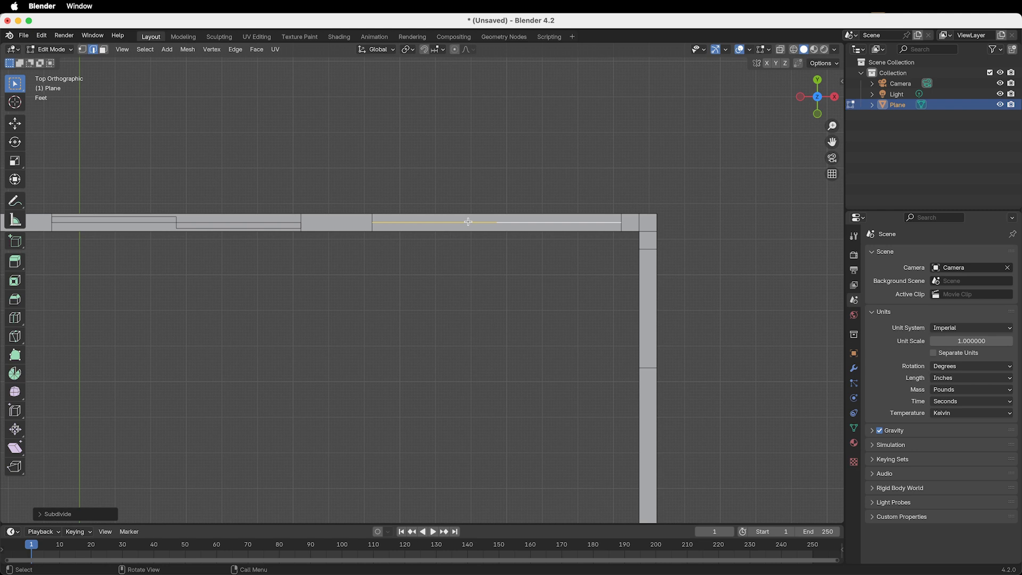
- Extrude the left half of the right slider's centre edge 2 inches along the Y axis to form its first door panel
click(468, 223)
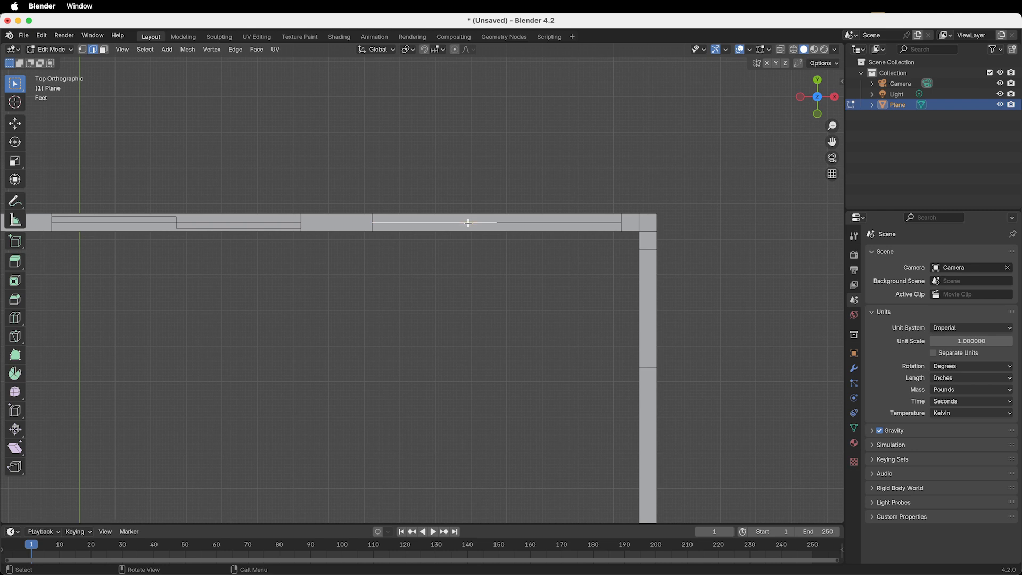
key(e)
key(y)
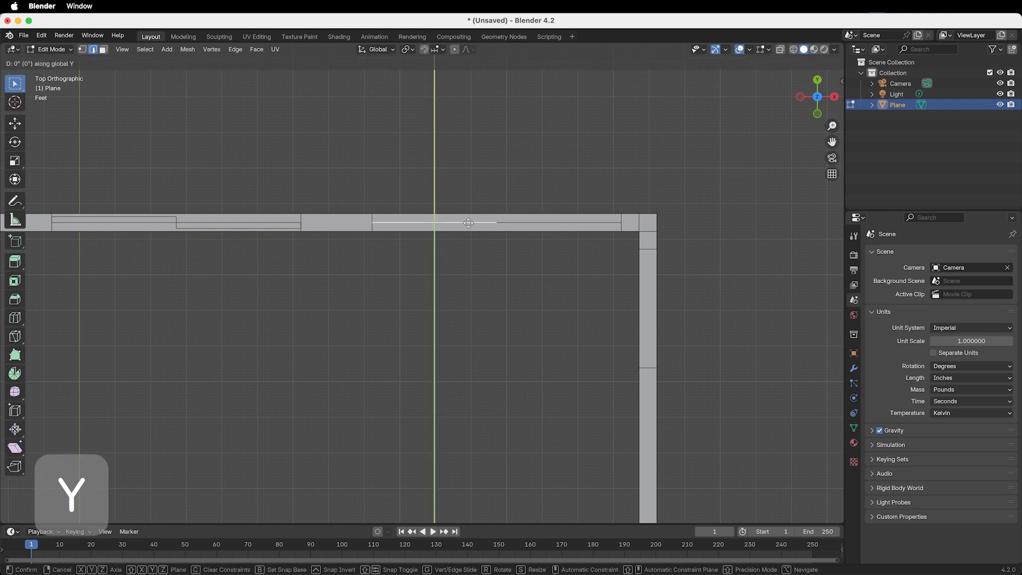
key(2)
key(Return)
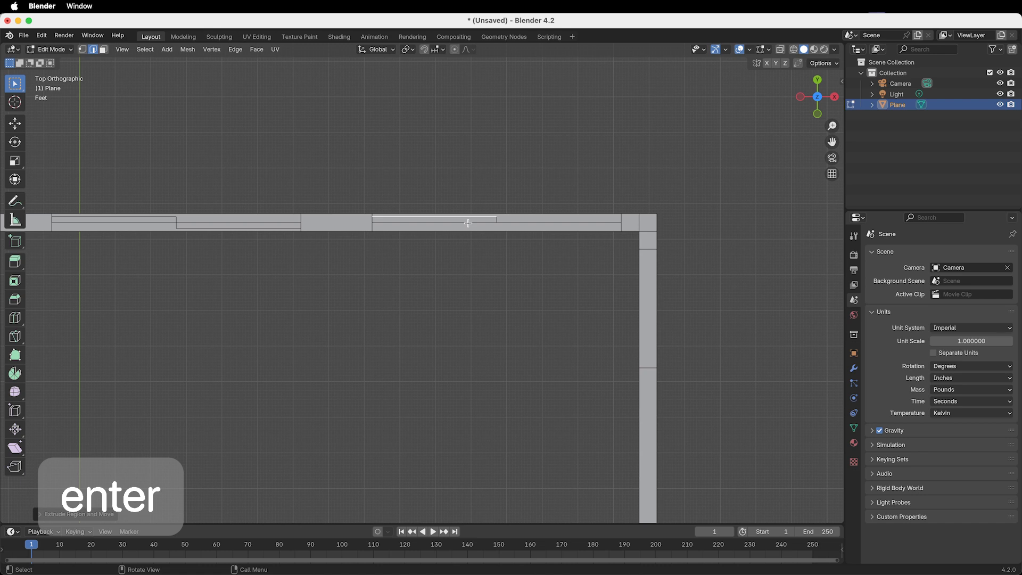
- Extrude the right half of the right slider's centre edge -2 inches along the Y axis to form its second door panel
click(560, 222)
key(e)
text(y-2)
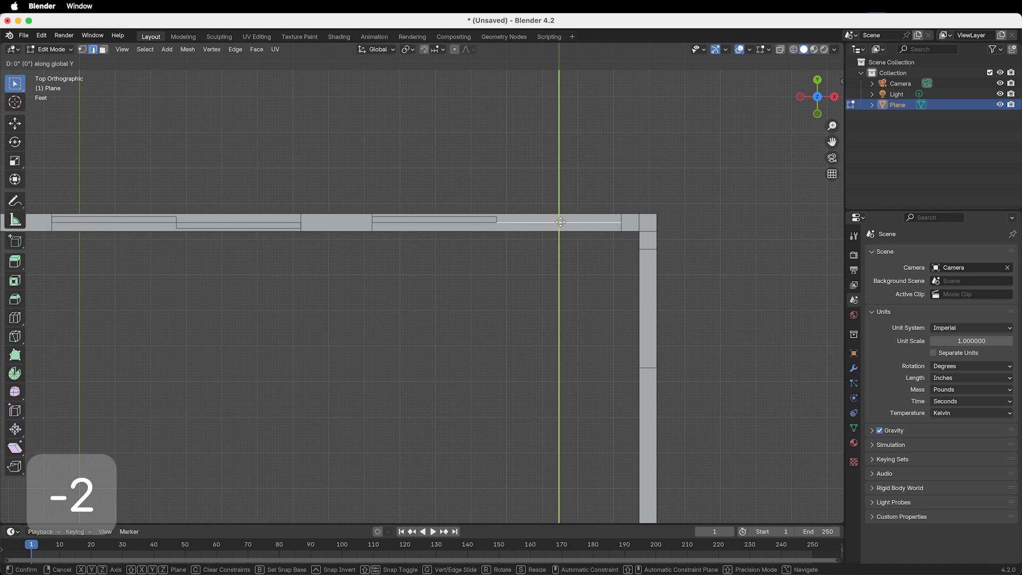
key(Return)
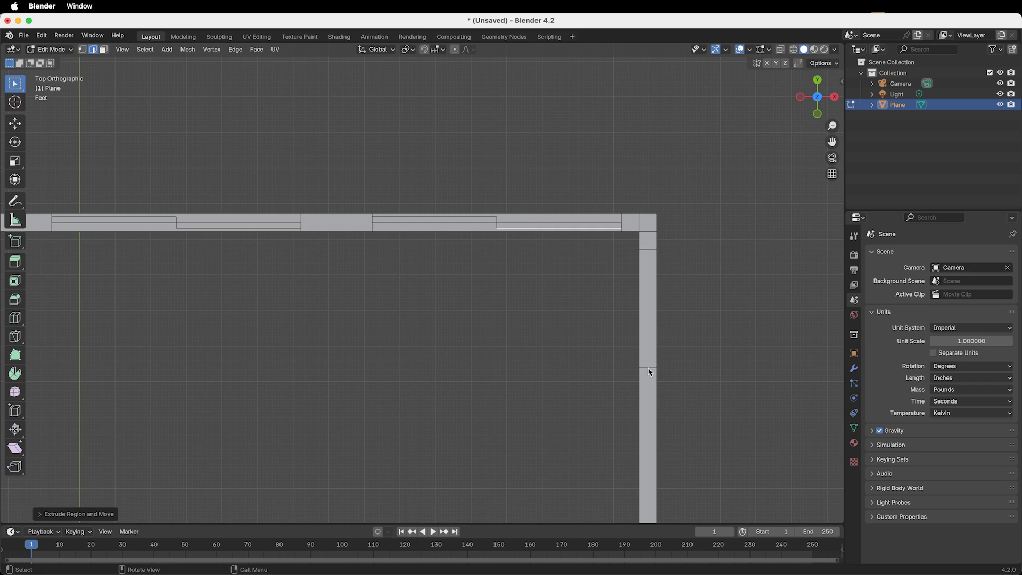
- Subdivide the two end edges of the window section in the right wall together to create its centre edge
key(2)
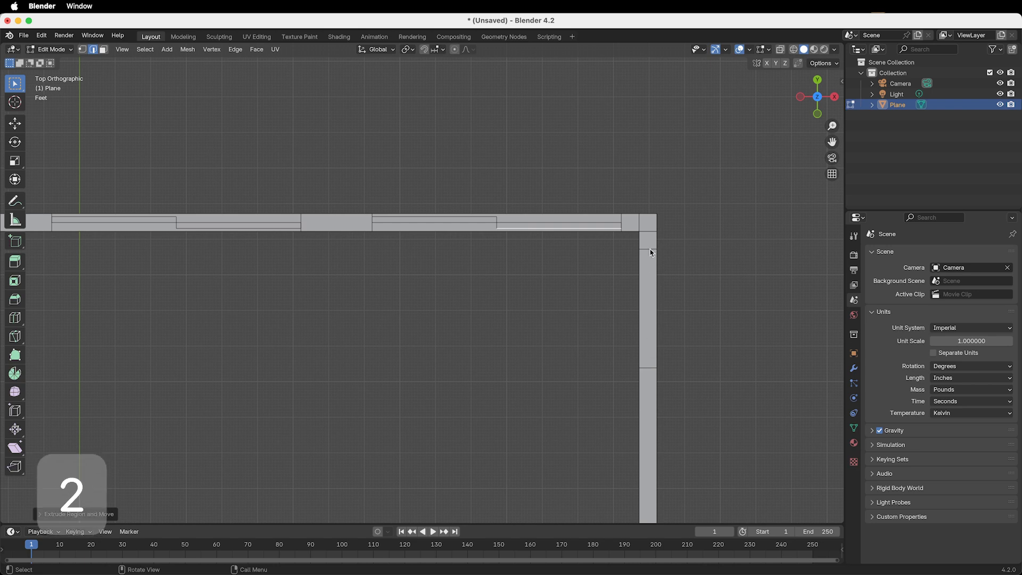
click(649, 254)
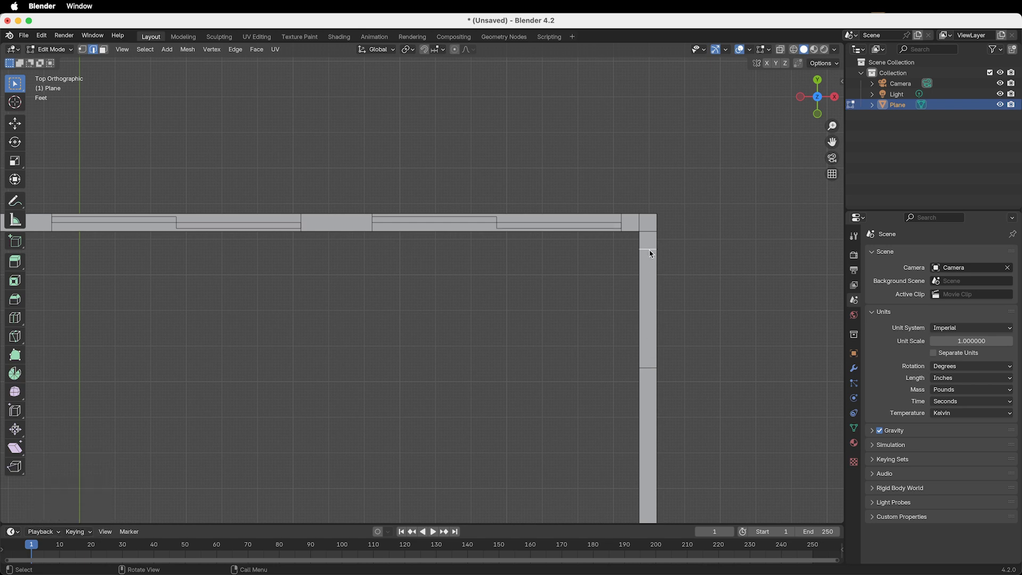
shift+click(649, 371)
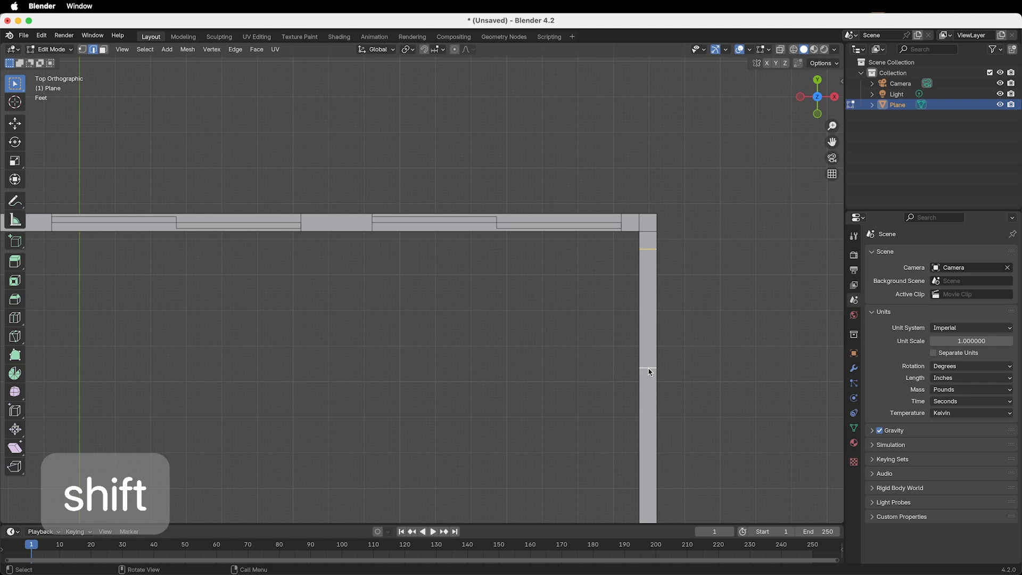
key(ctrl+e)
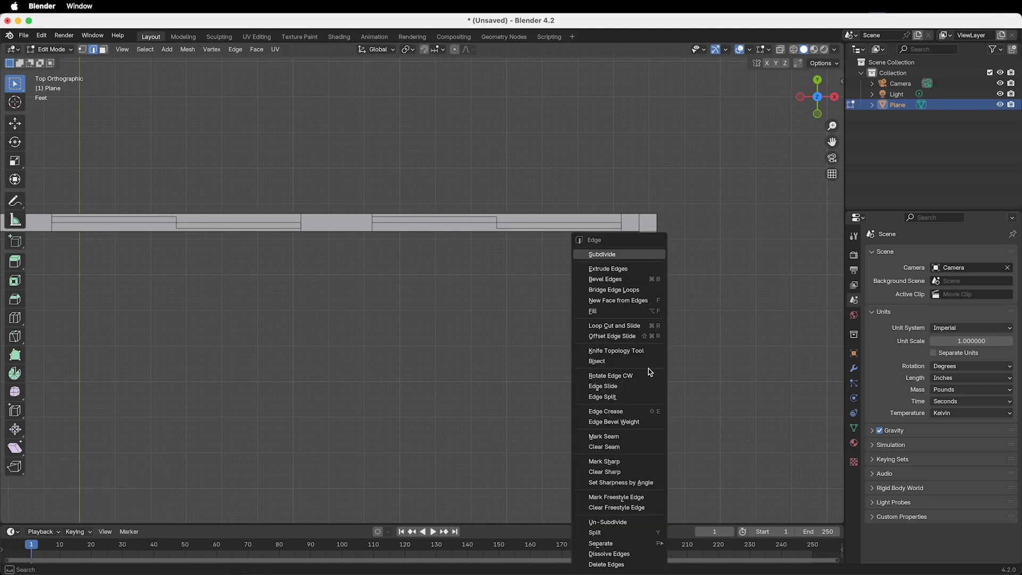
click(608, 254)
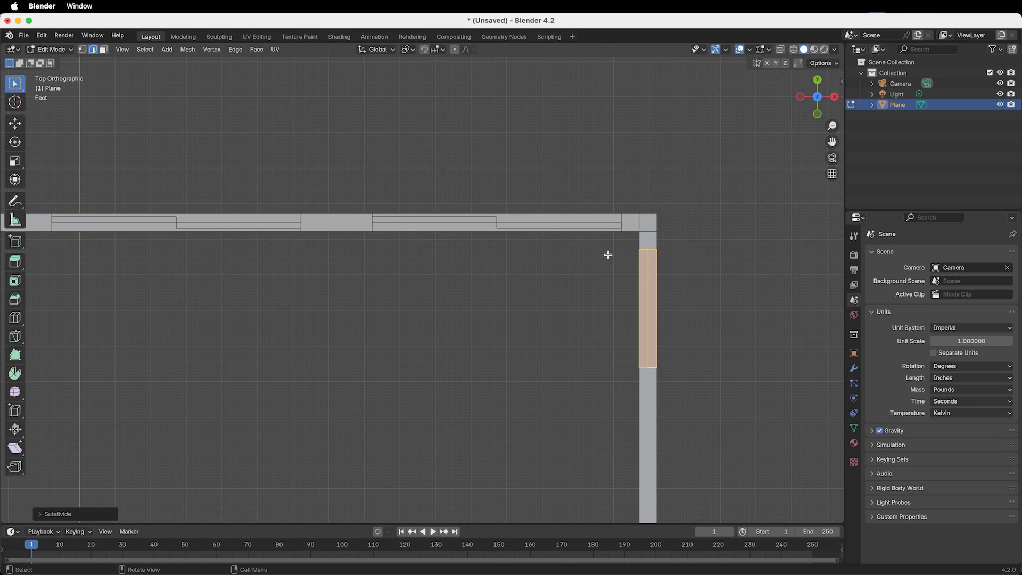
- Extrude the centre edge of the right wall's window section 1 inch along the X axis
click(648, 292)
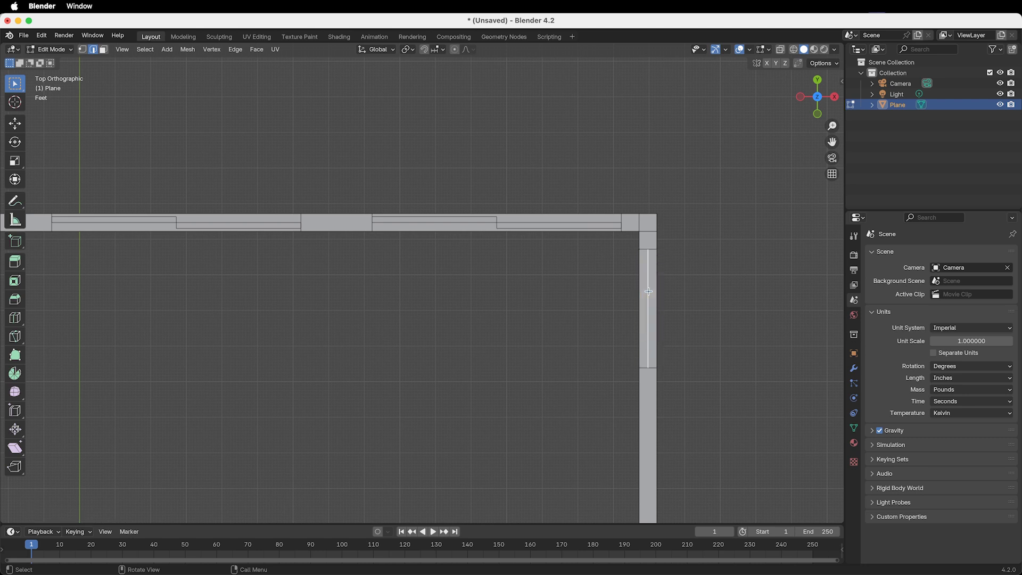
key(e)
key(x)
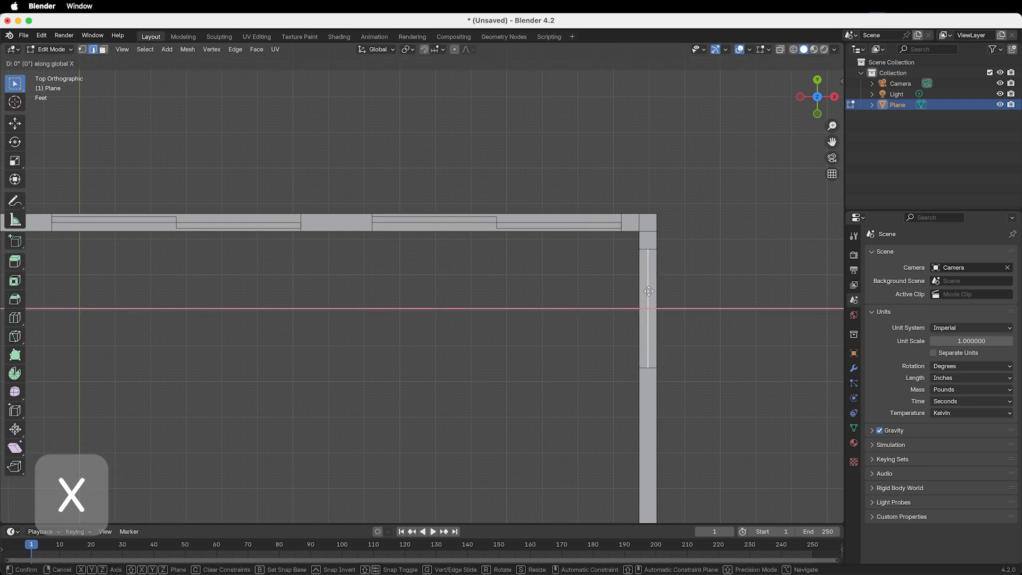
key(1)
key(Return)
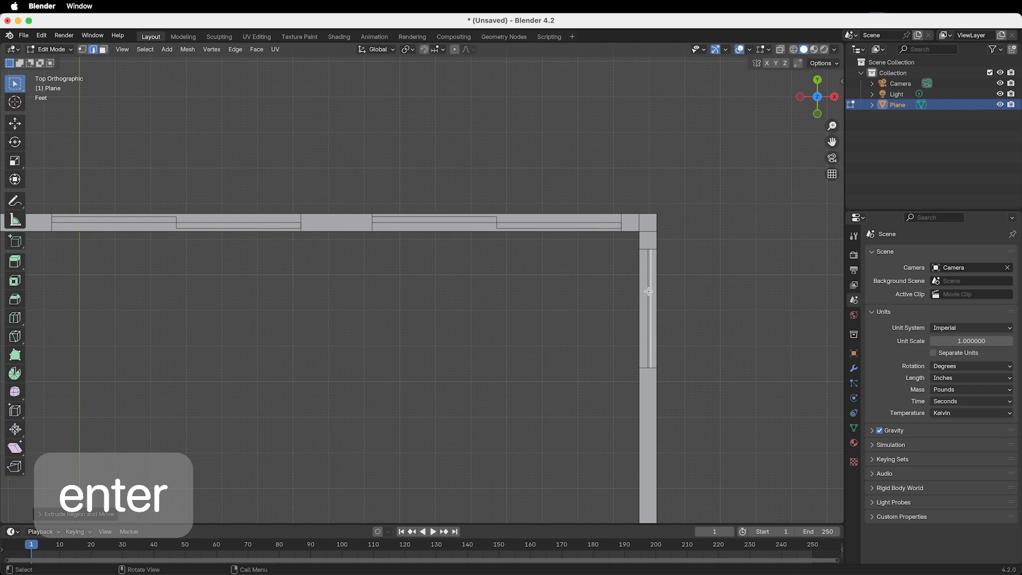
- Extrude the same window centre edge -1 inch along the X axis to form the other side of the pane
click(647, 337)
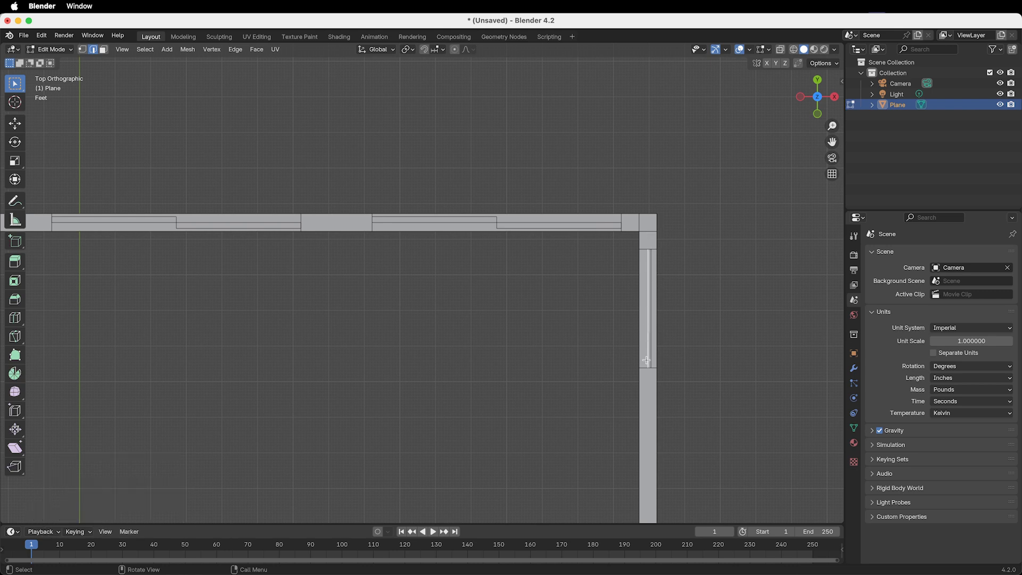
key(e)
text(x)
text(-1)
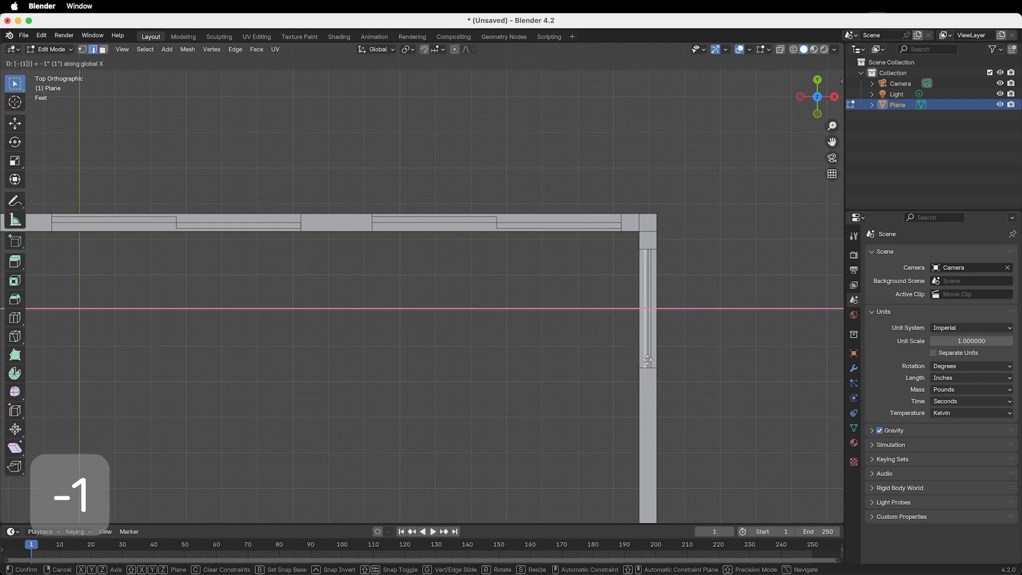
key(Return)
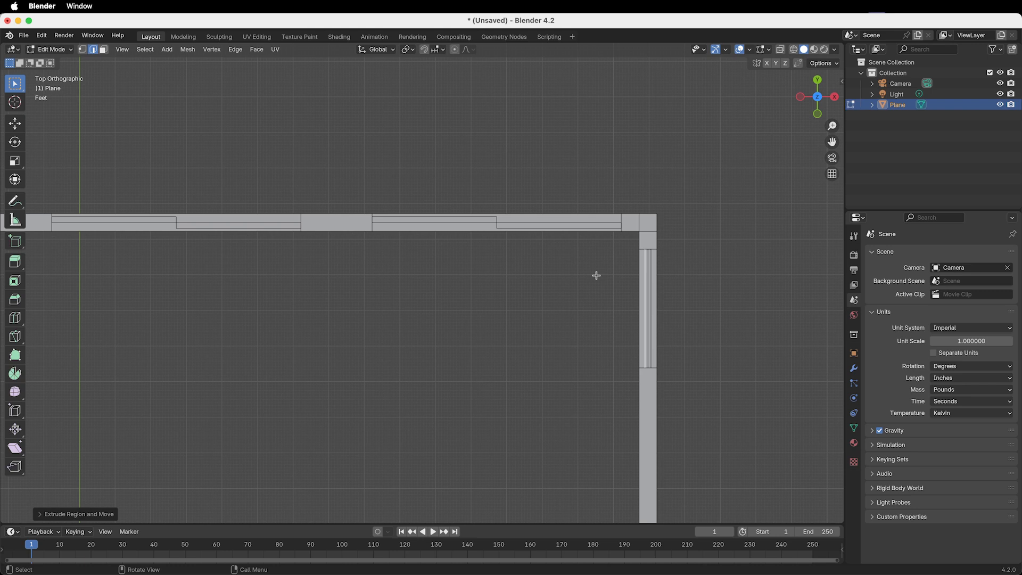
- Switch to vertex selection and deselect all geometry of the floor plan
key(1)
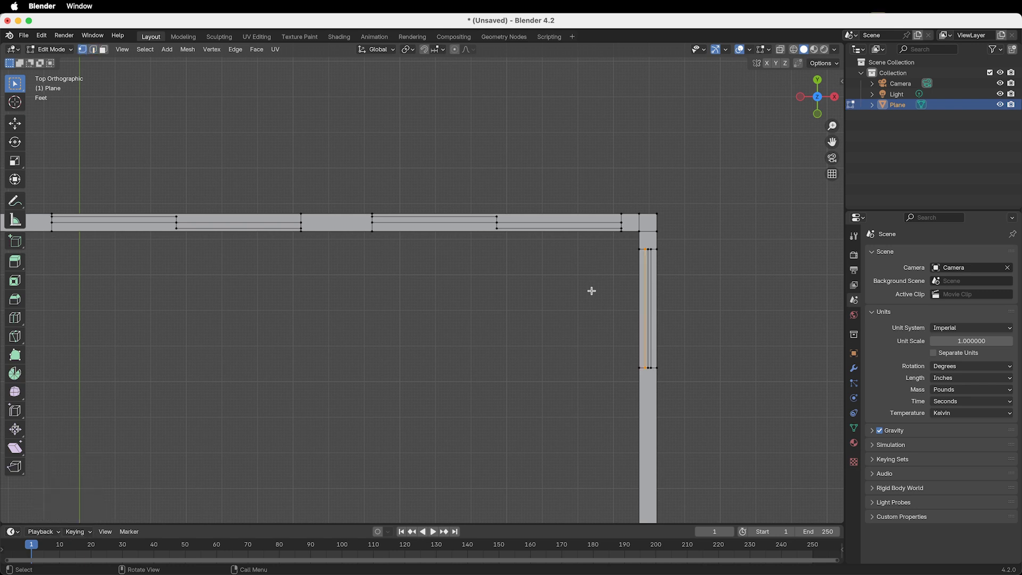
click(433, 296)
shift+middle_drag(470, 346, 626, 189)
scroll(588, 239, down, 1)
scroll(607, 218, down, 1)
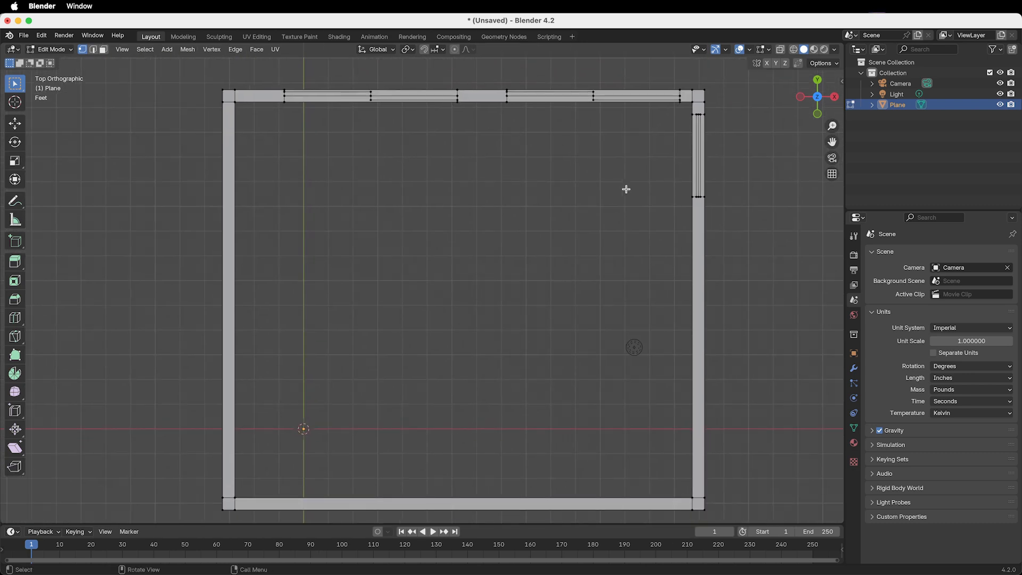